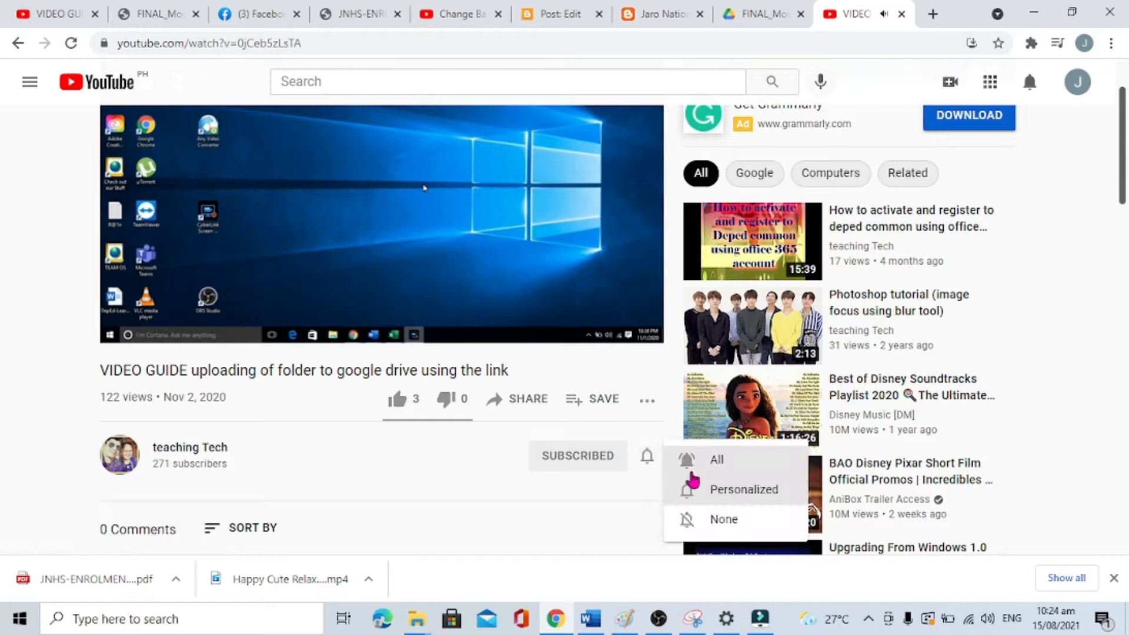
# Step: Set the Tech channel's notification bell to All, then launch Chrome from the desktop
pyautogui.click(728, 466)
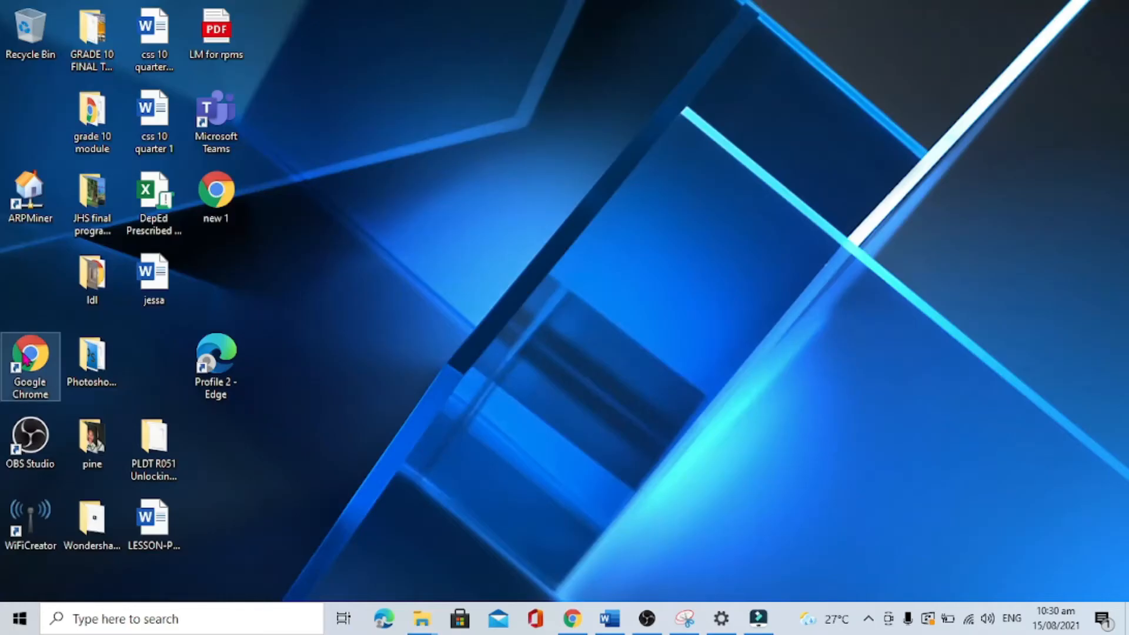
pyautogui.doubleClick(24, 356)
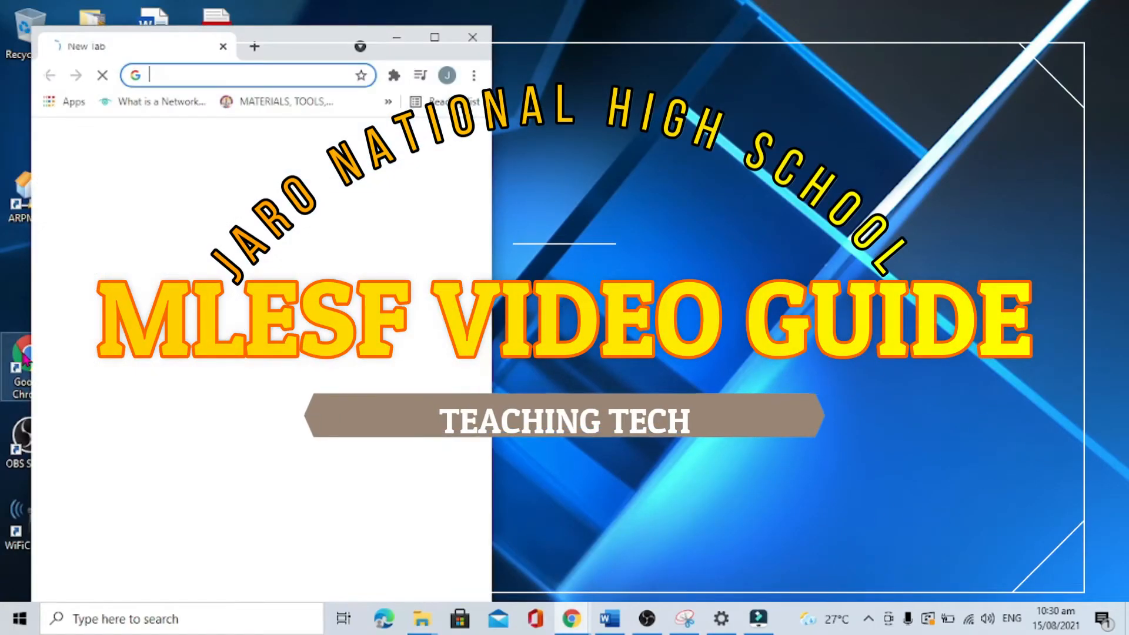
# Step: Maximize Chrome, load jaronhs.blogspot.com and open the MLESF form linked under Step 1
pyautogui.click(435, 37)
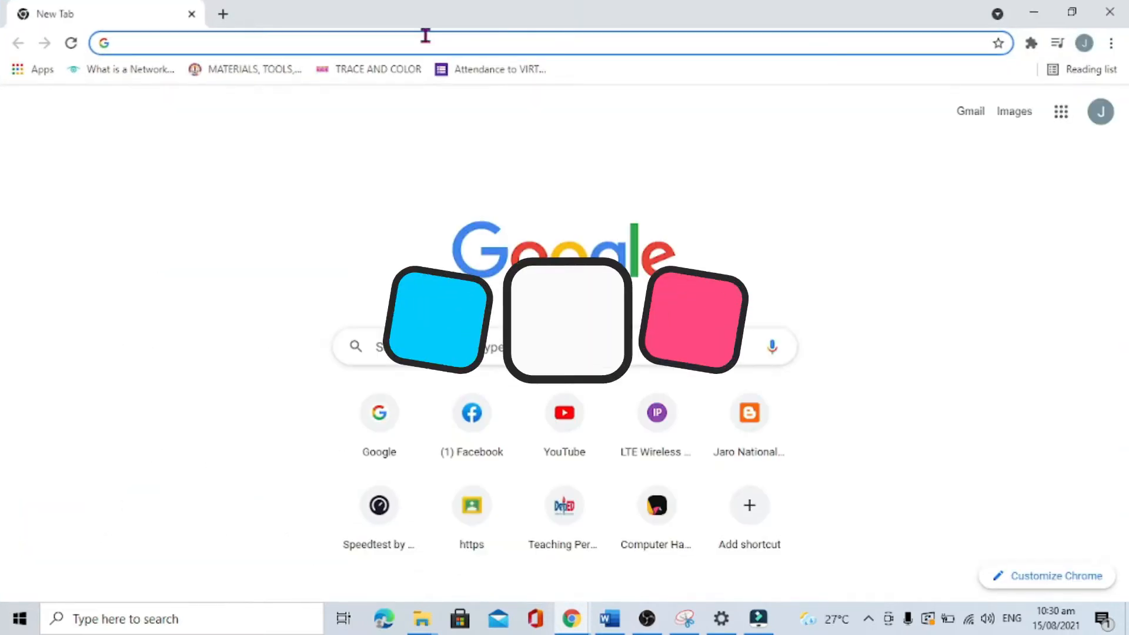
pyautogui.write('JAronhs.blogspot.com')
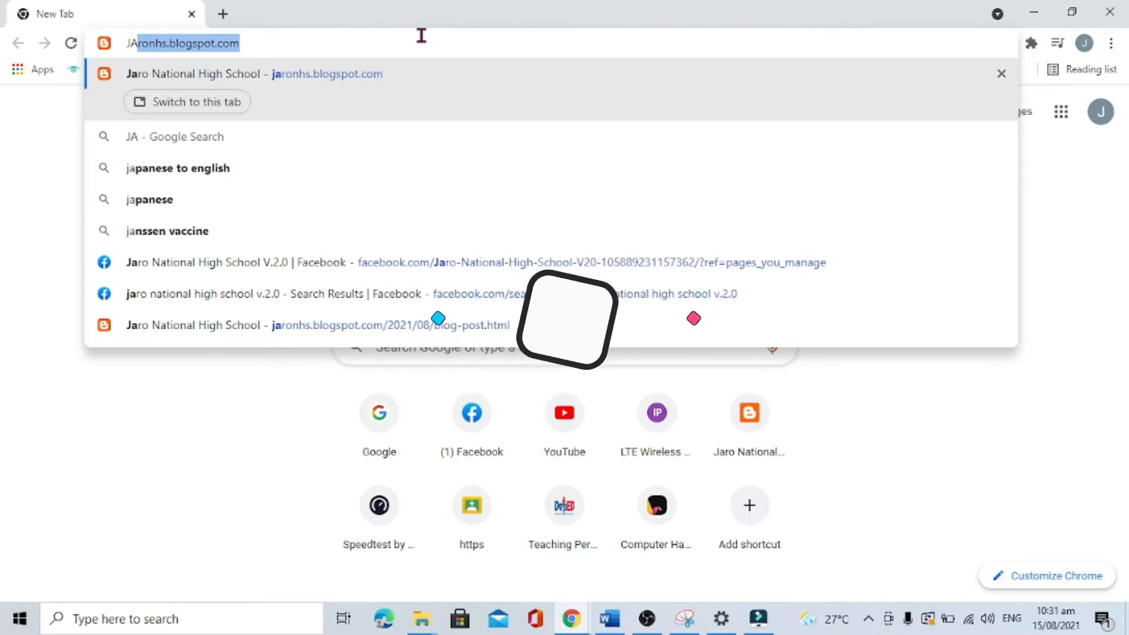
pyautogui.press('Return')
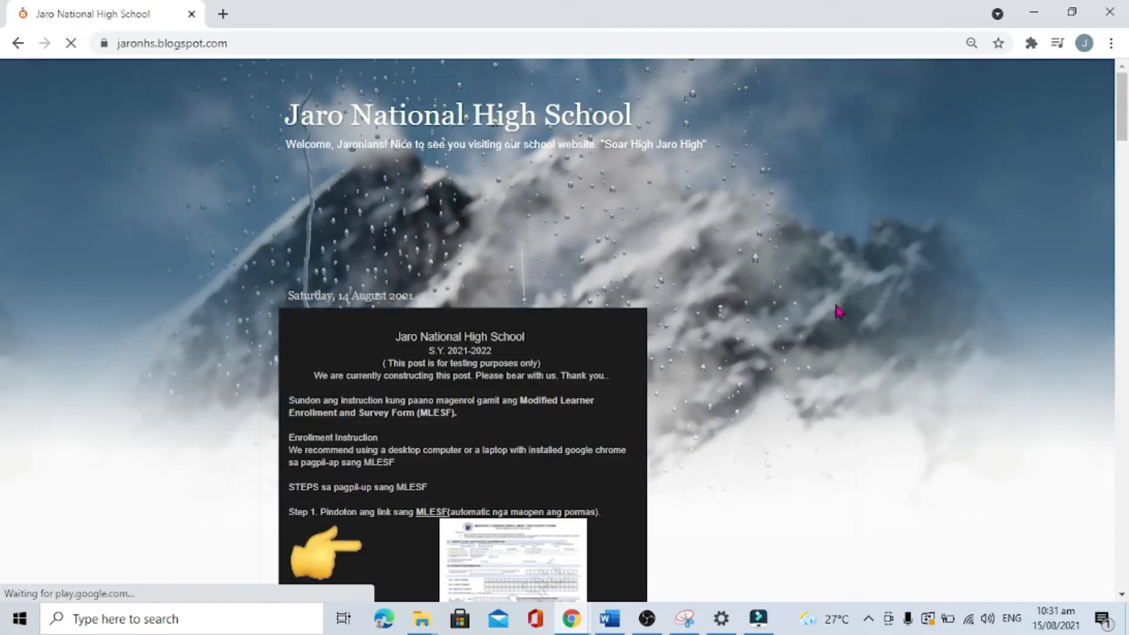
pyautogui.scroll(-2, 605, 422)
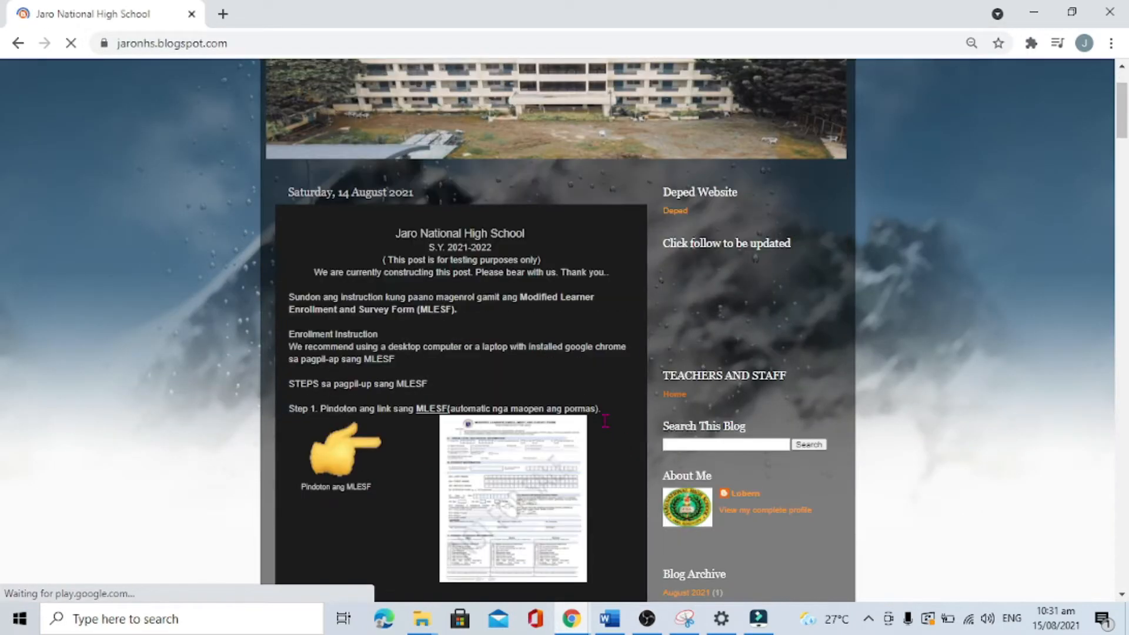
pyautogui.scroll(1, 606, 422)
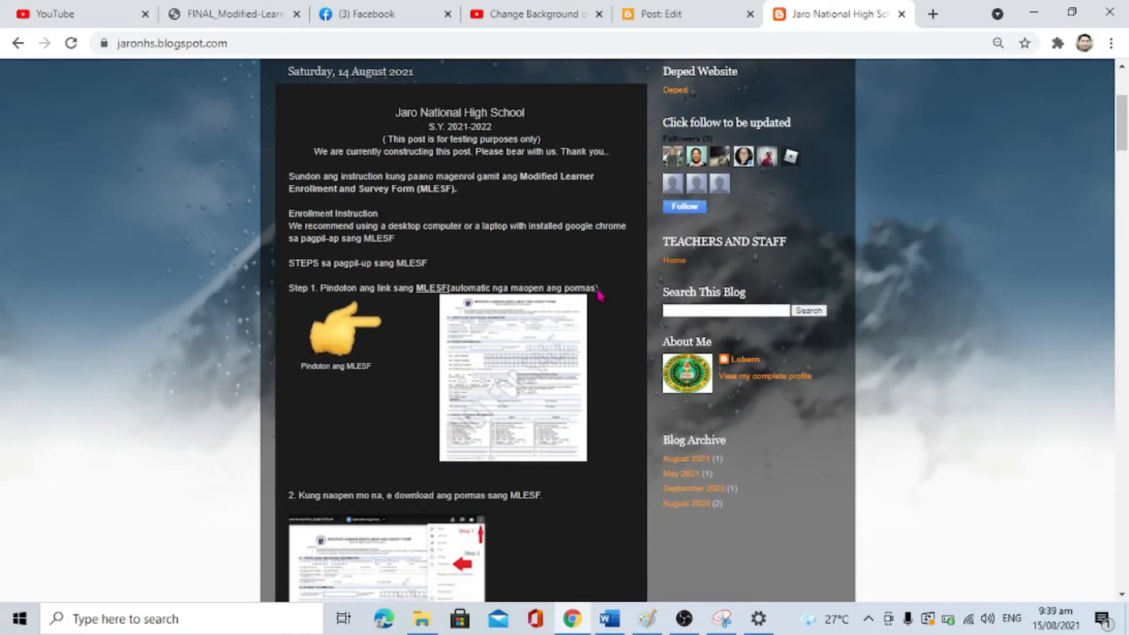
pyautogui.scroll(-1, 596, 291)
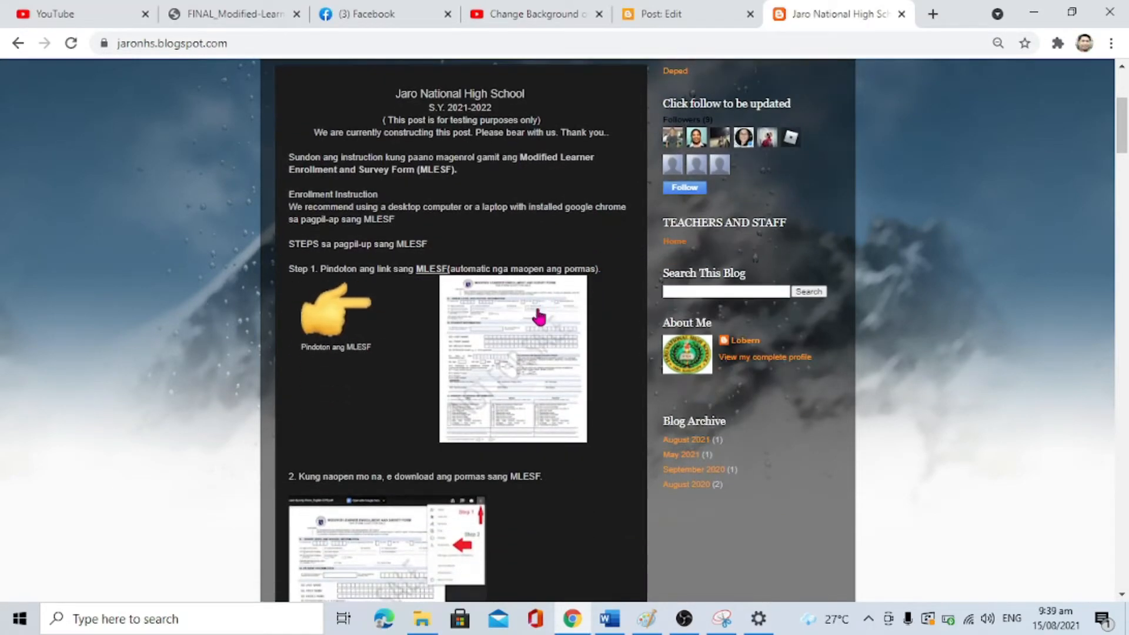
pyautogui.click(514, 332)
# Step: Open the MLESF form in Google Drive, dismiss the account notice, and download the PDF
pyautogui.click(515, 337)
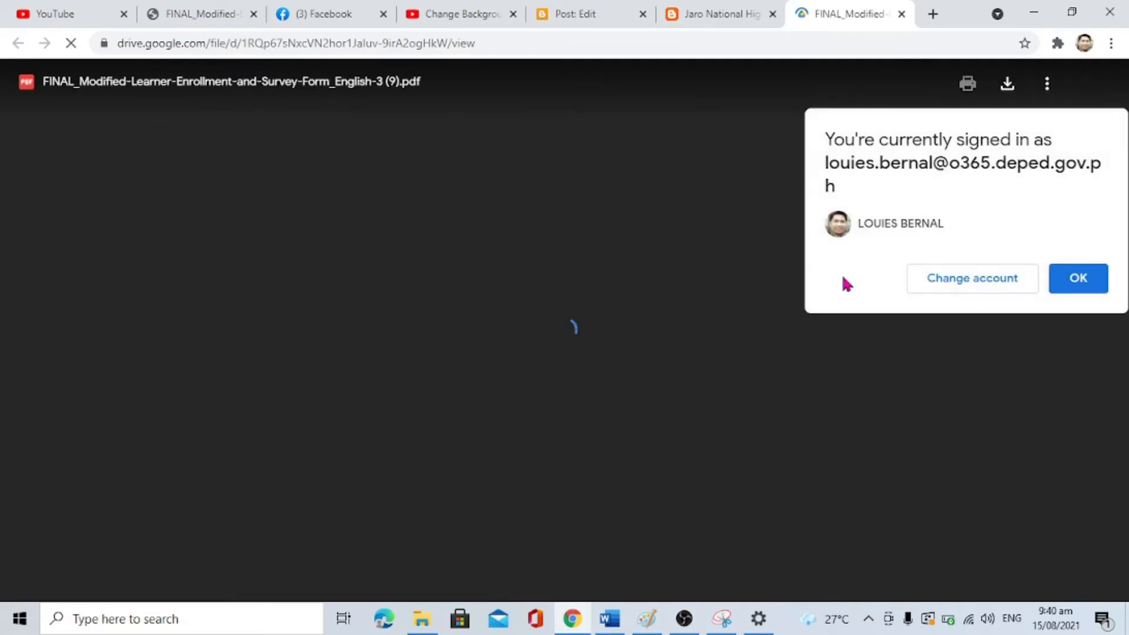
pyautogui.click(1069, 281)
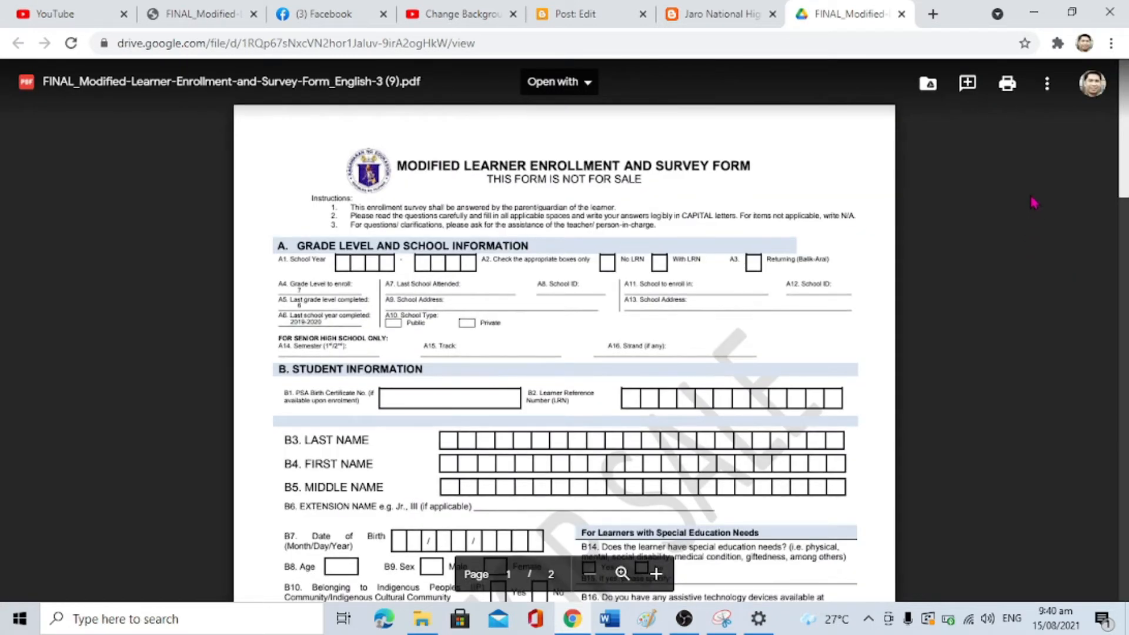
pyautogui.click(1041, 97)
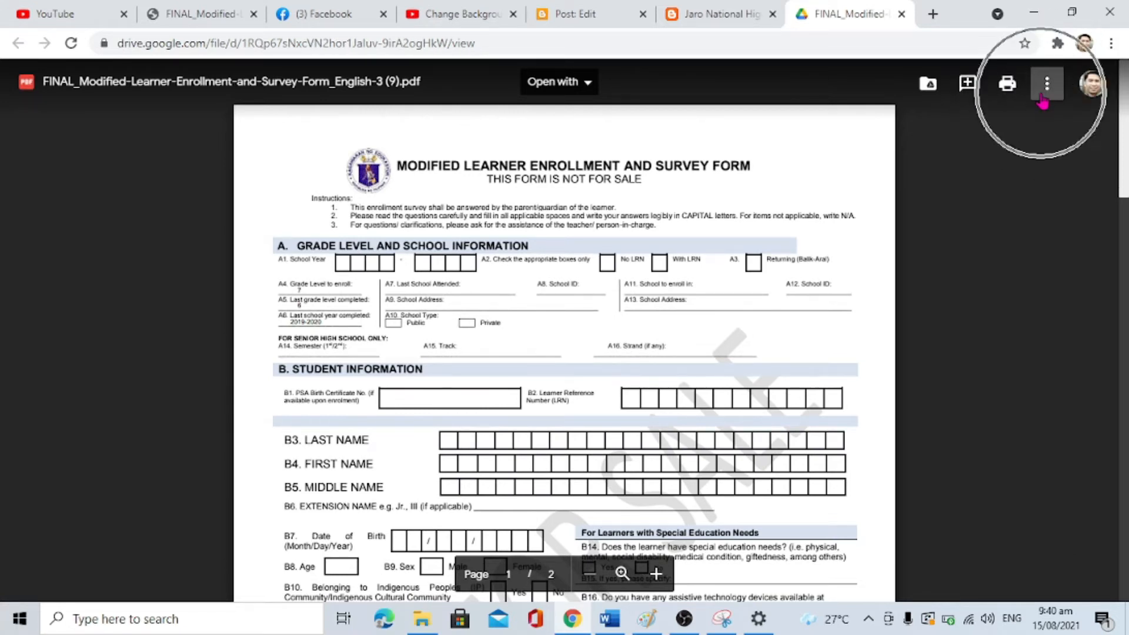
pyautogui.click(1044, 90)
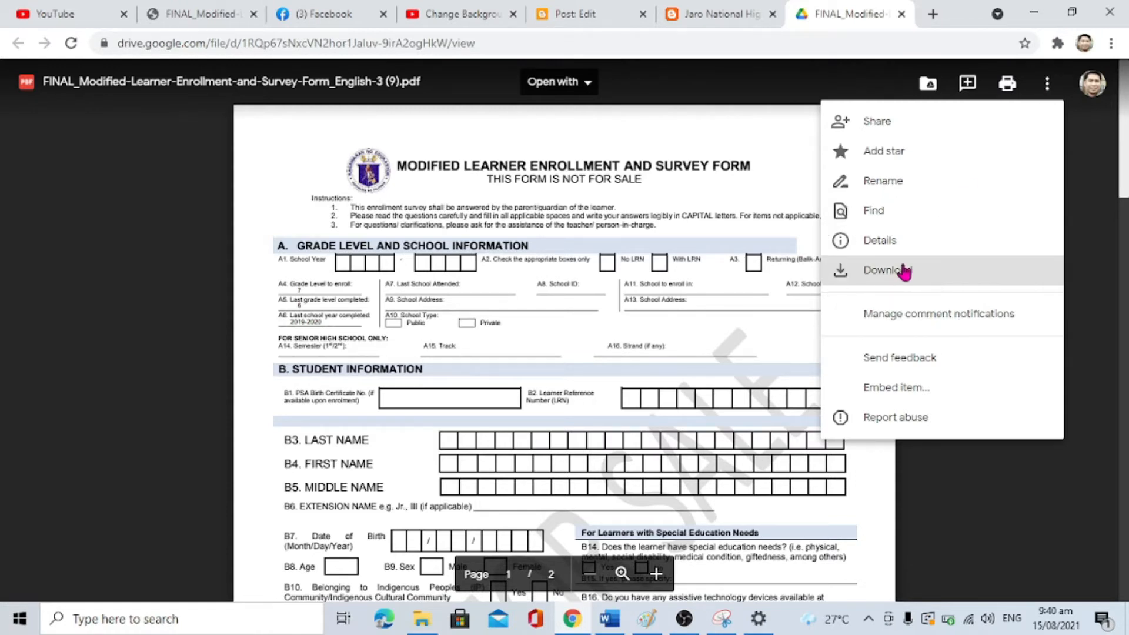
pyautogui.click(903, 271)
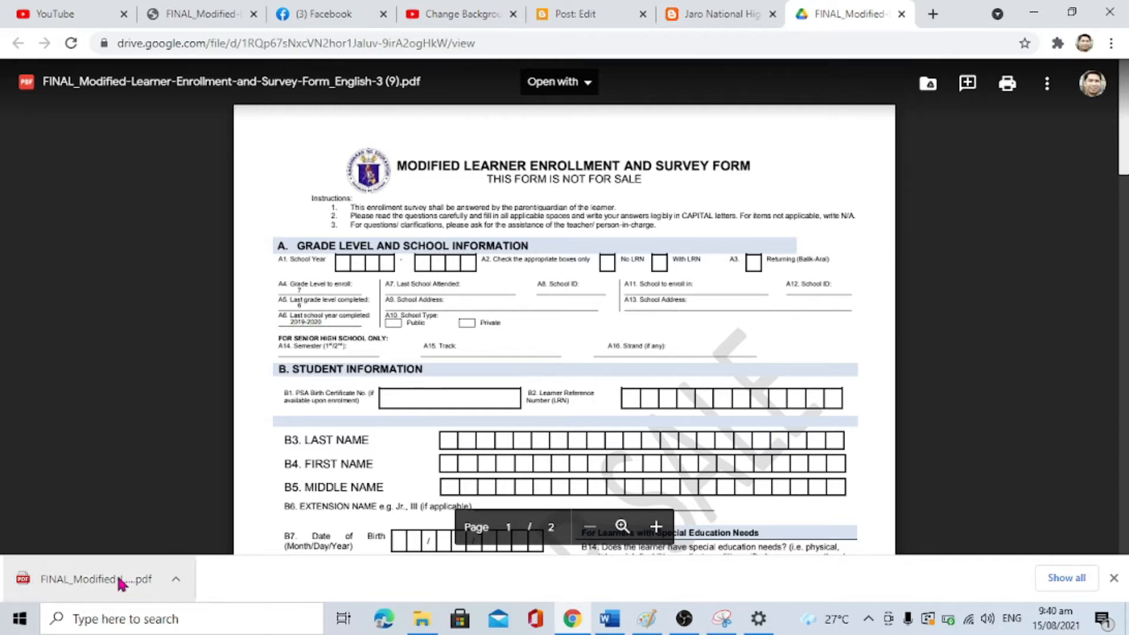
# Step: Open the downloaded form and enter School Year 2021–2022 in the A1 boxes
pyautogui.click(120, 582)
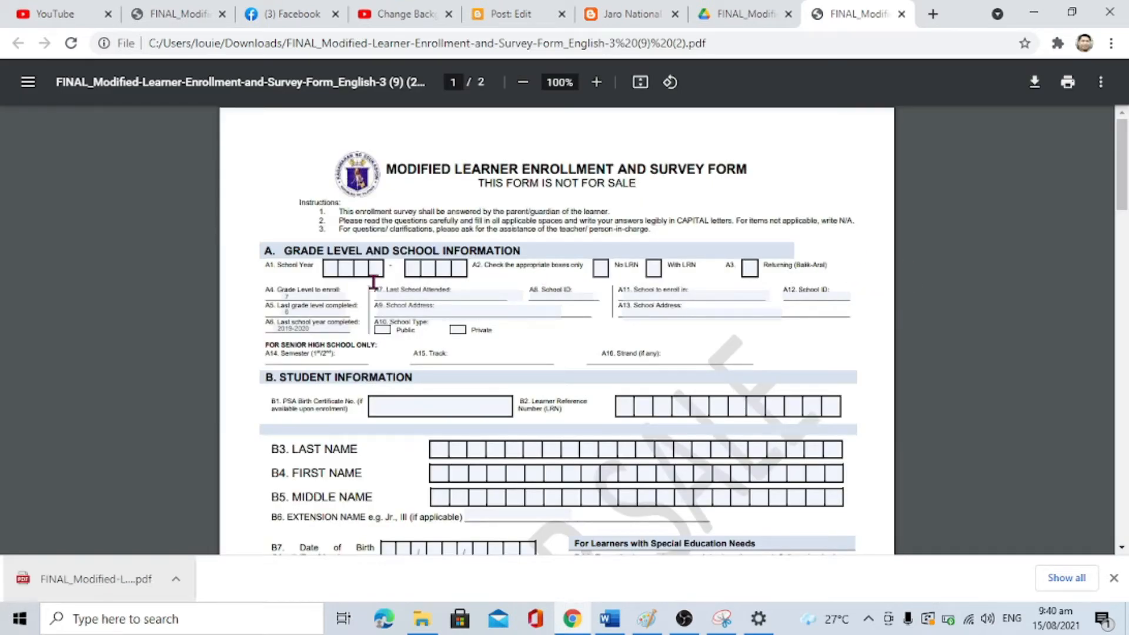
pyautogui.click(335, 269)
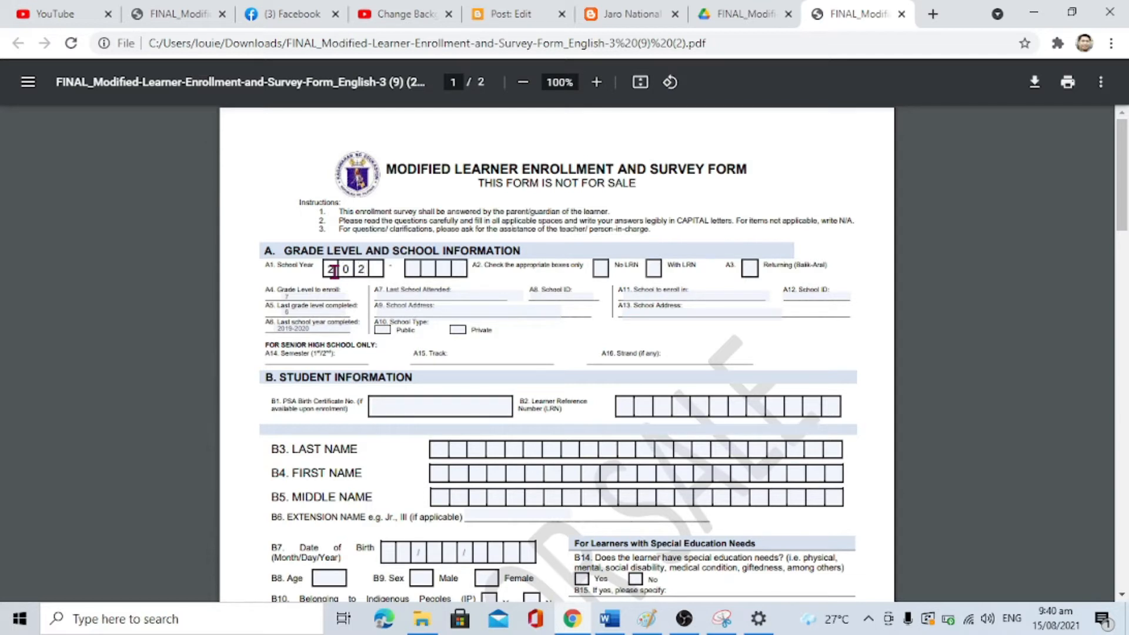
pyautogui.click(411, 269)
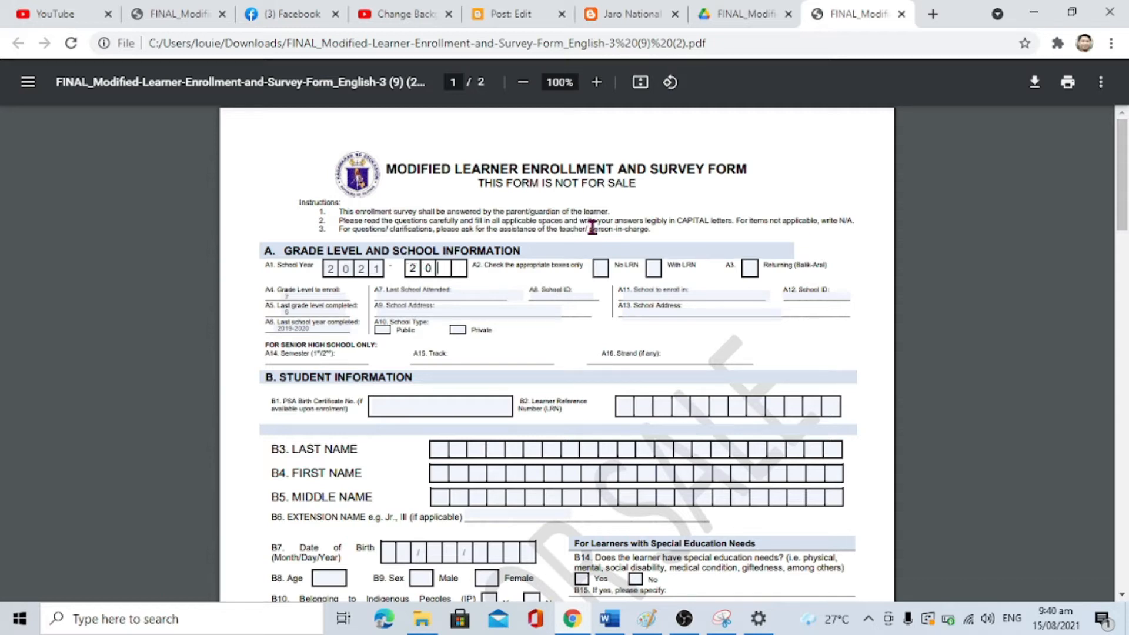
pyautogui.write('2022')
# Step: Tick the With LRN checkbox and bring up the A4 Grade Level choices
pyautogui.press('ctrl')
pyautogui.press('ctrl')
pyautogui.press('ctrl')
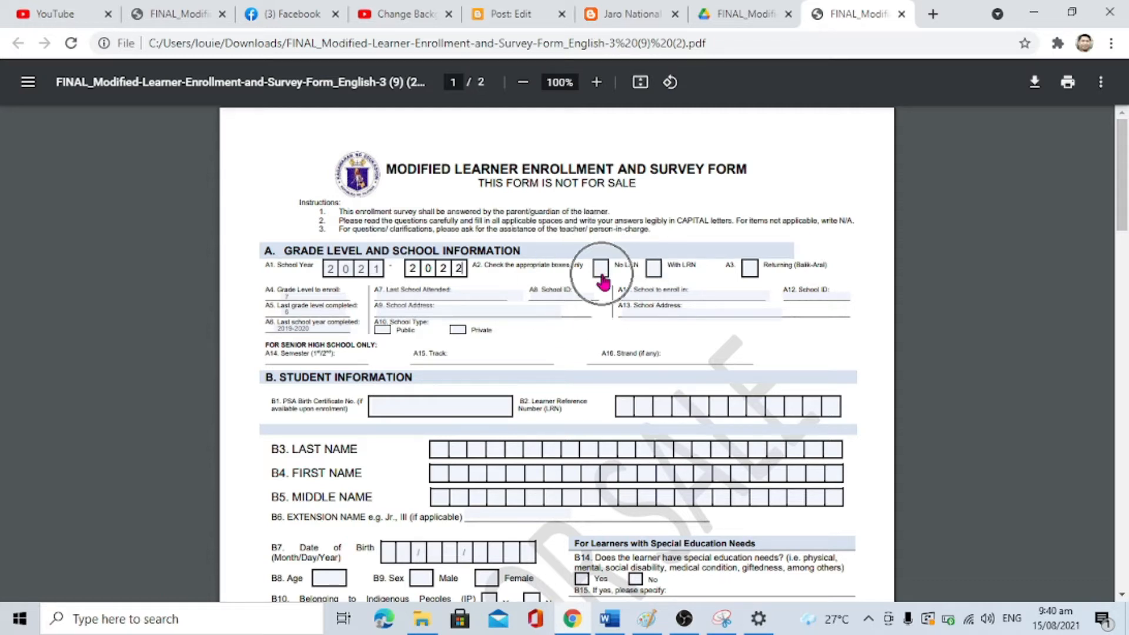
pyautogui.press('ctrl')
pyautogui.press('ctrl')
pyautogui.press('ctrl')
pyautogui.click(653, 271)
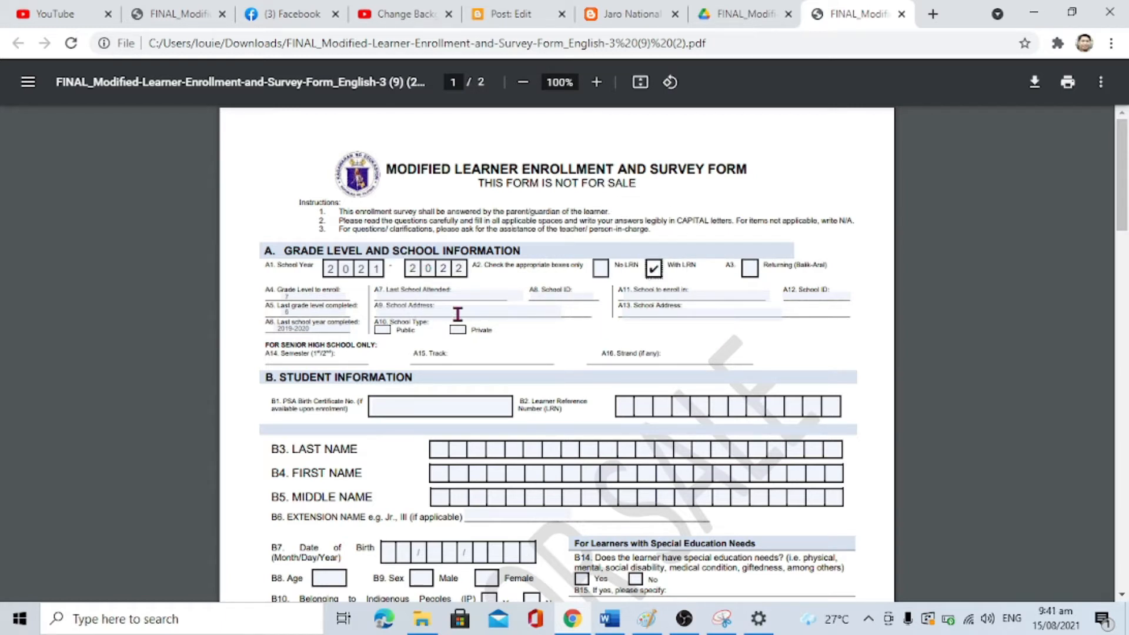
pyautogui.press('ctrl')
pyautogui.press('ctrl')
pyautogui.click(319, 298)
pyautogui.press('ctrl')
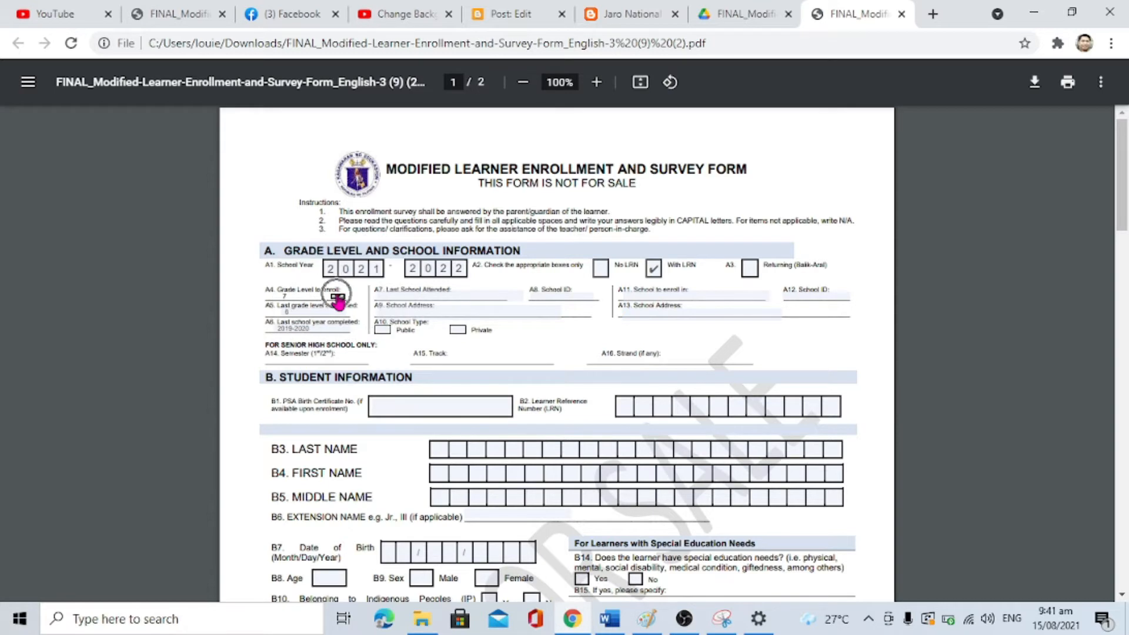
pyautogui.click(338, 298)
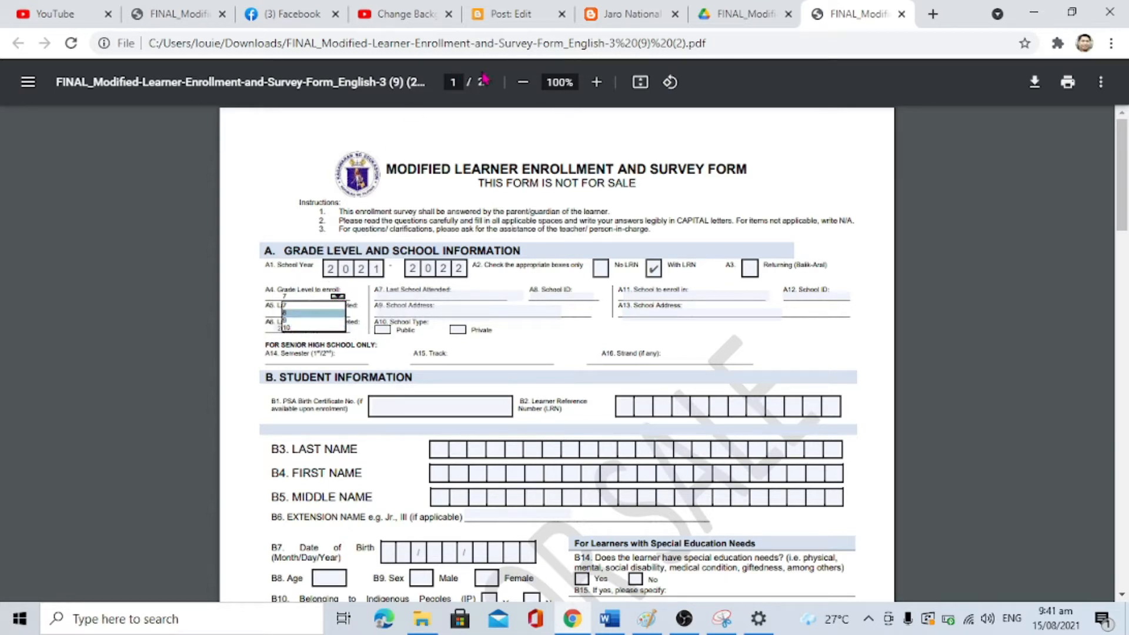
# Step: Zoom the form to 150% and set grade to enroll 9 and last grade completed 8
pyautogui.click(596, 83)
pyautogui.click(596, 82)
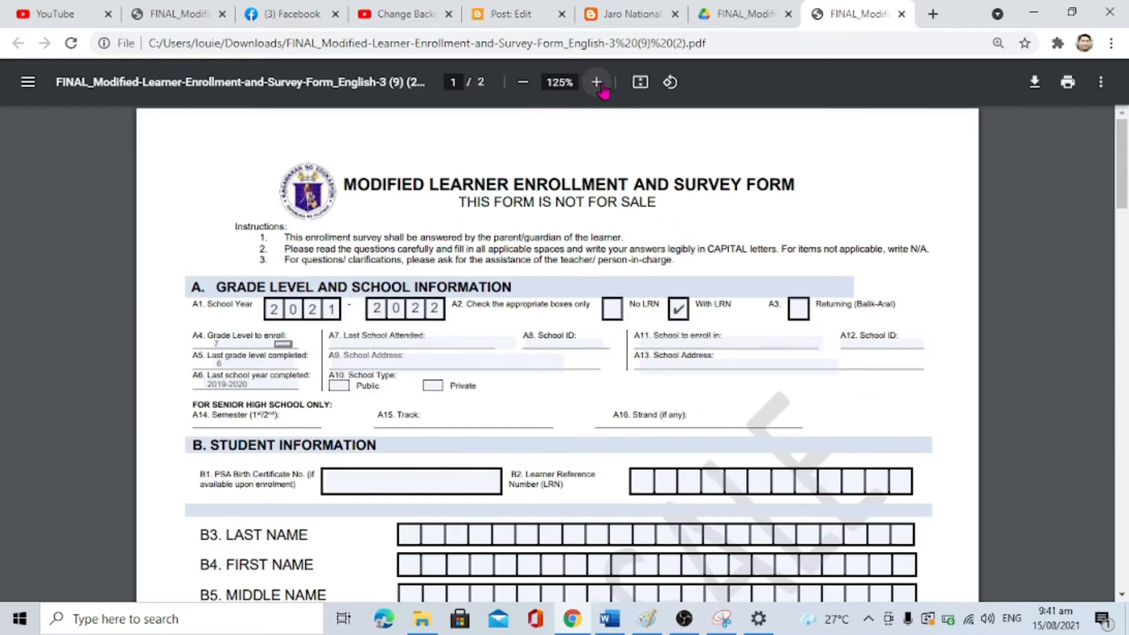
pyautogui.click(596, 82)
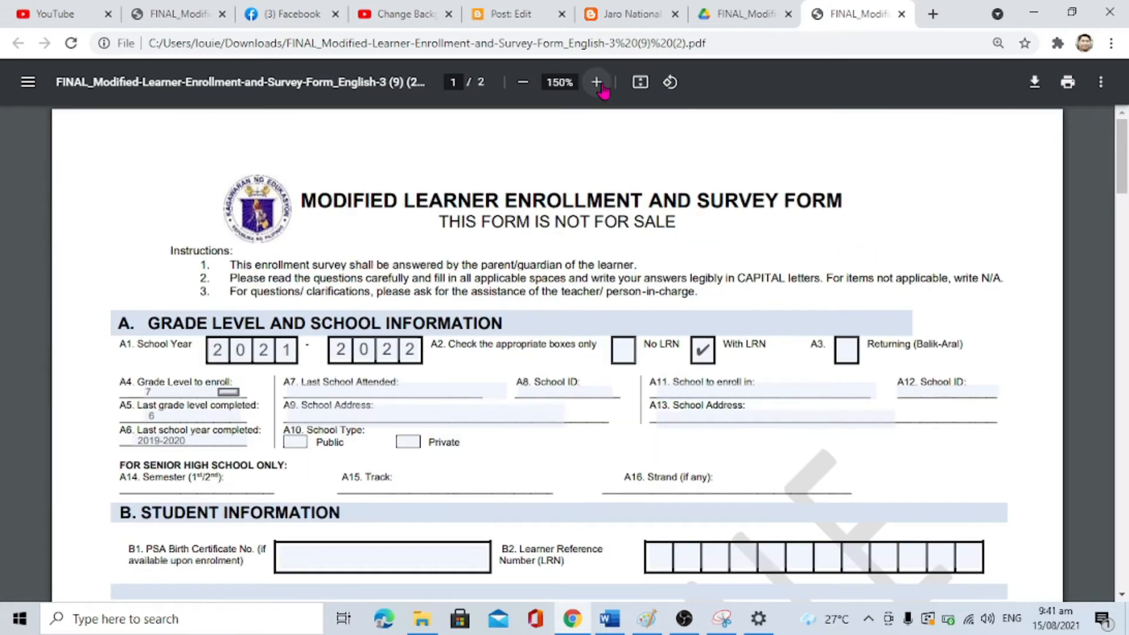
pyautogui.click(228, 392)
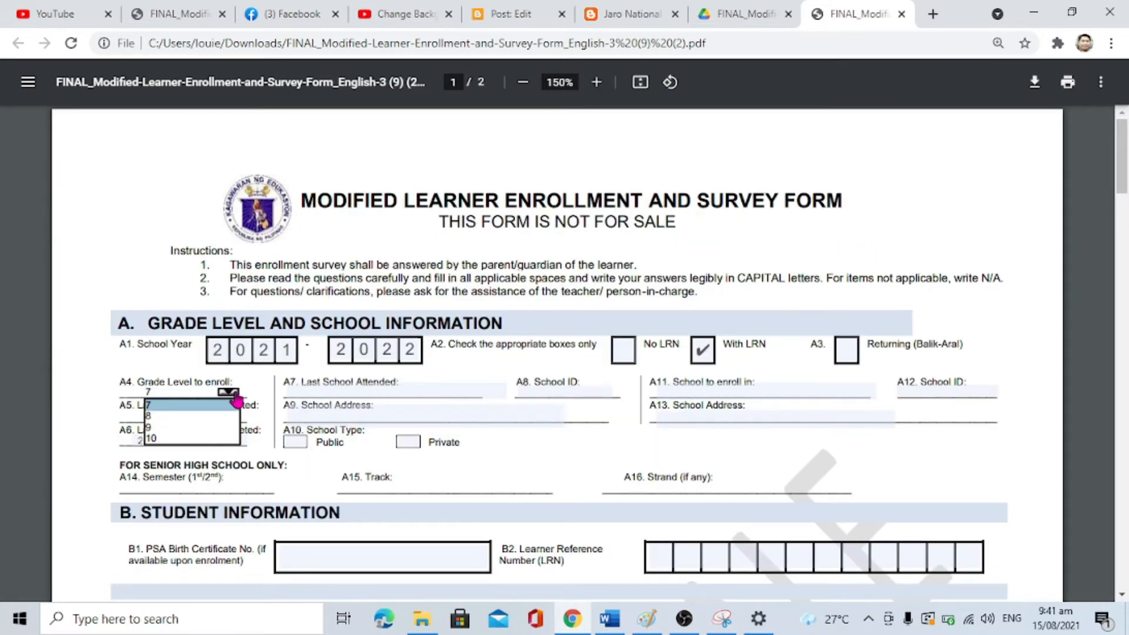
pyautogui.click(178, 431)
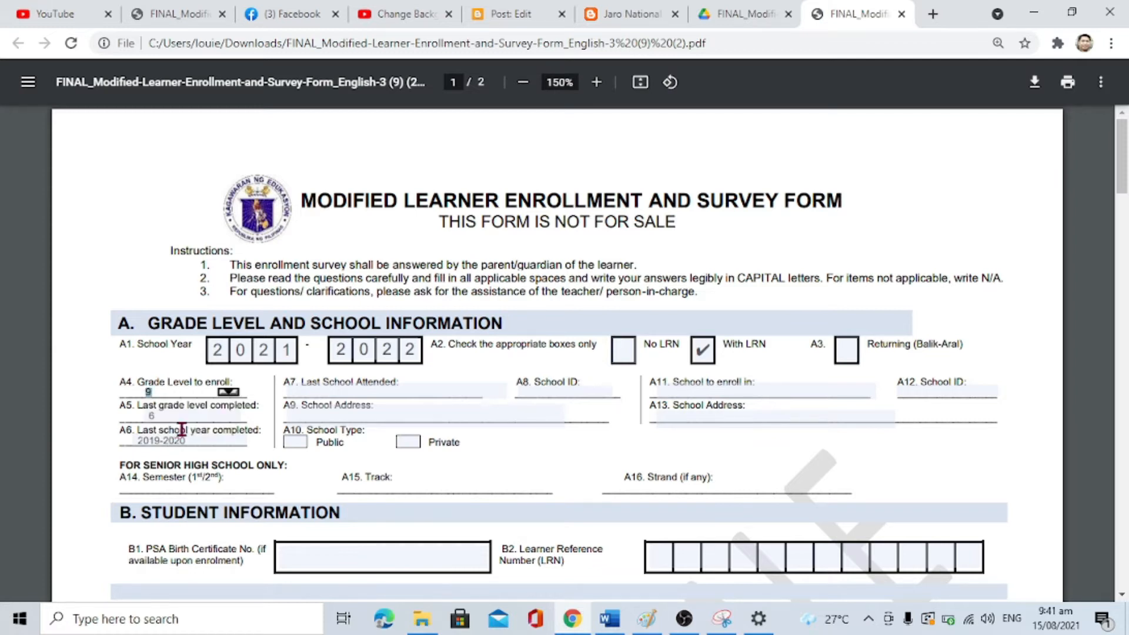
pyautogui.click(228, 415)
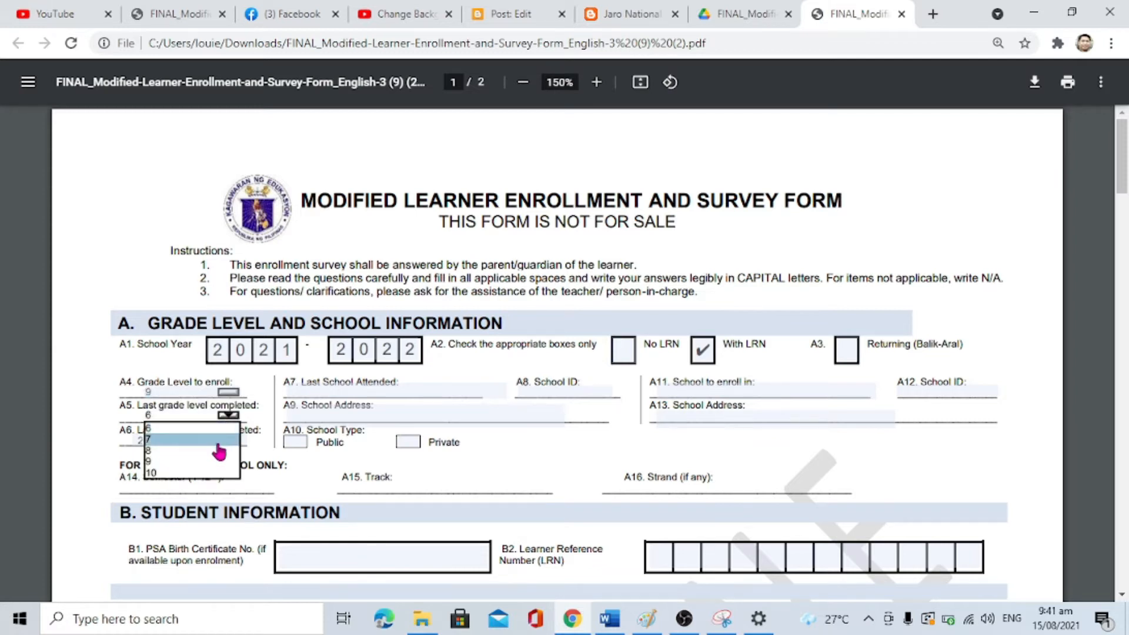
pyautogui.click(217, 450)
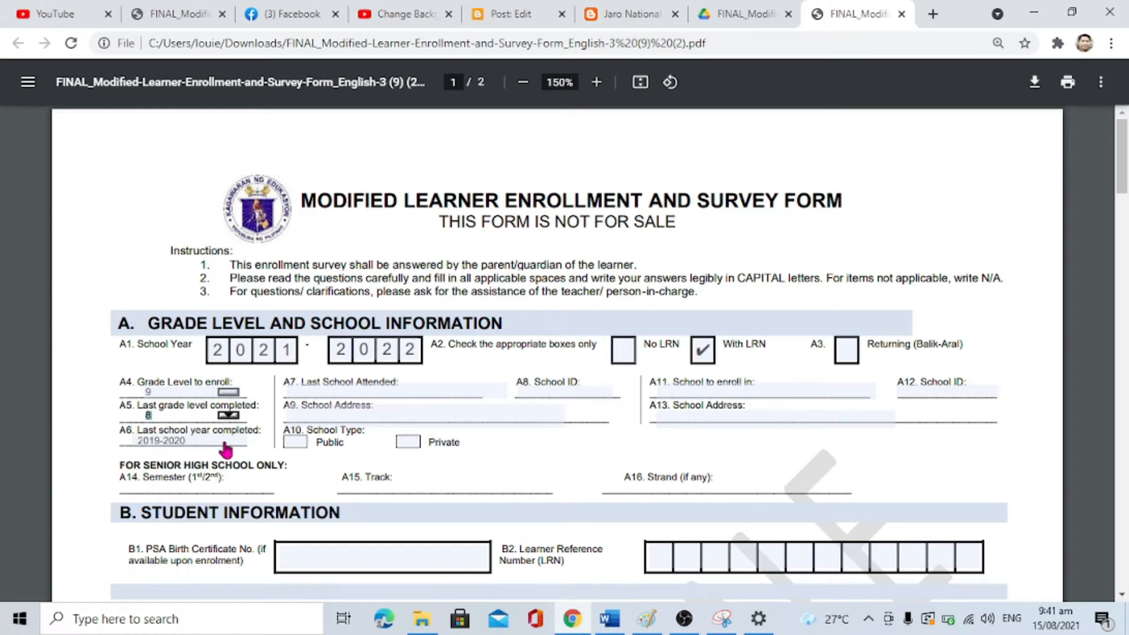
# Step: Set last school year completed to 2020-2021 and mark the school type Public
pyautogui.click(235, 440)
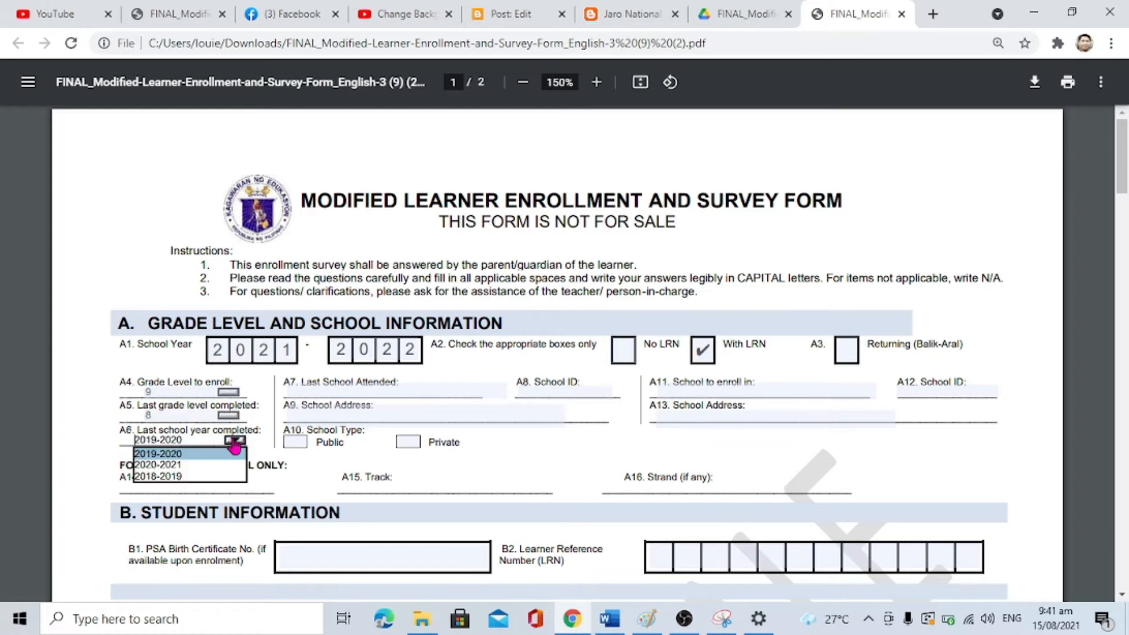
pyautogui.click(174, 465)
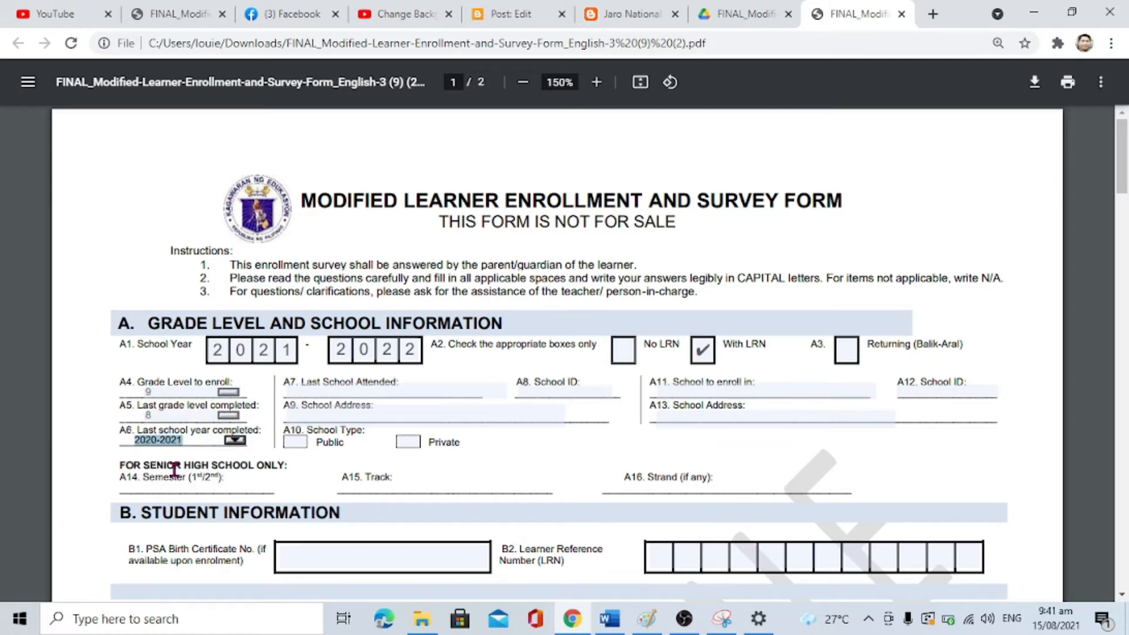
pyautogui.click(301, 444)
pyautogui.click(341, 388)
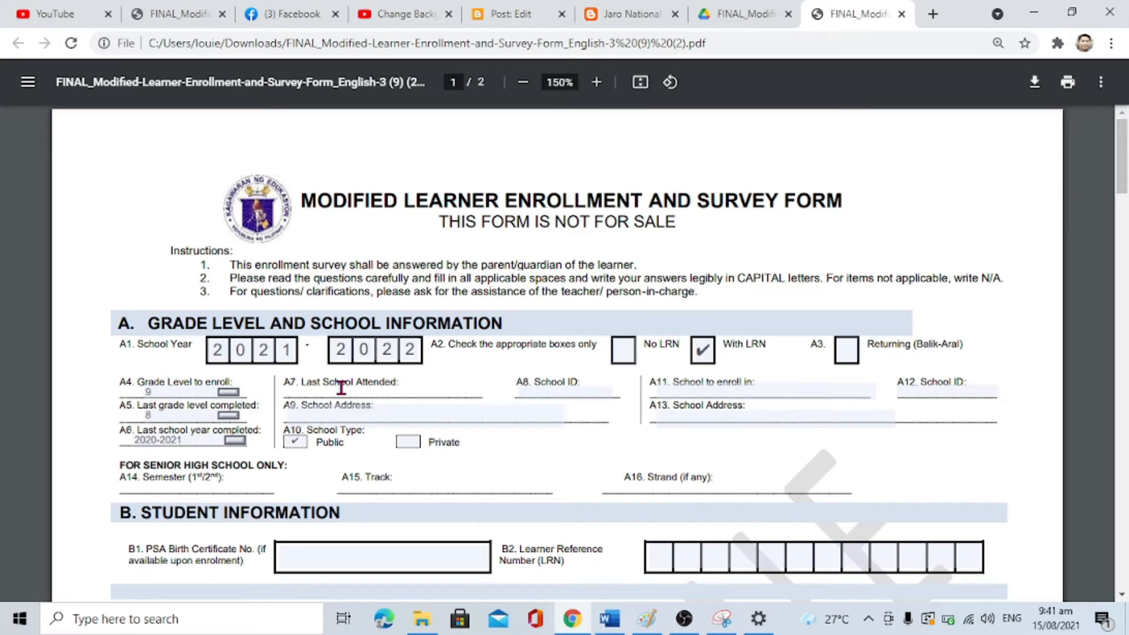
# Step: In capitals, enter JARO NATIONAL HIGH SCHOOL and FAJARDO EXTENSION, JARO, ILOILO CITY as last school attended
pyautogui.write('ja')
pyautogui.press('BackSpace')
pyautogui.press('BackSpace')
pyautogui.press('capslock')
pyautogui.write('JARO NATIONAL HIGH SCHOOL')
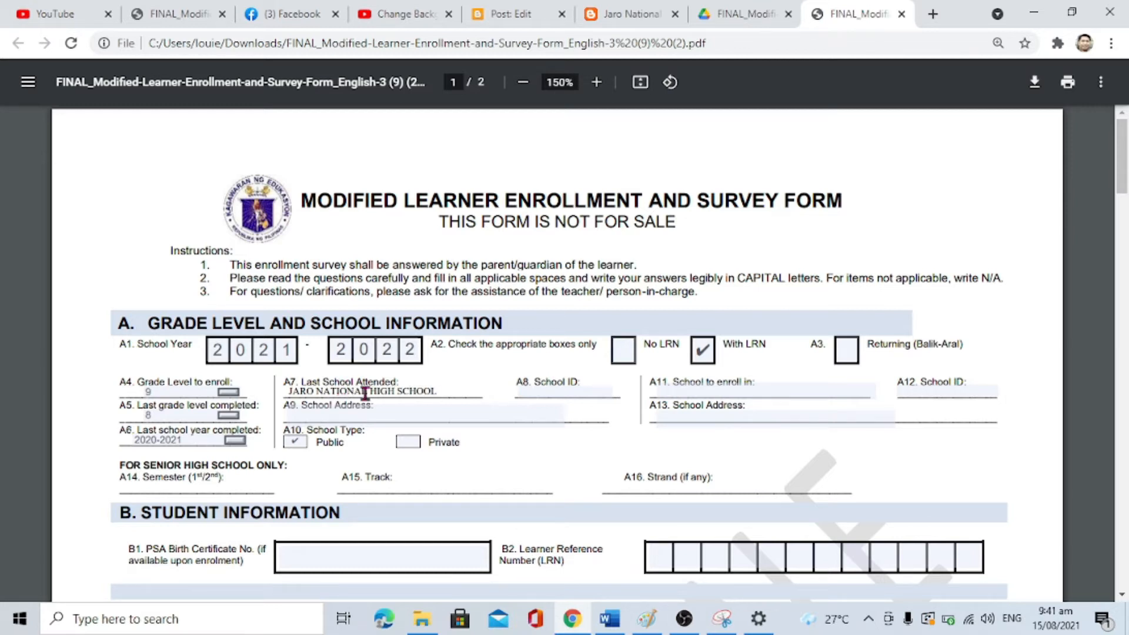
pyautogui.click(353, 413)
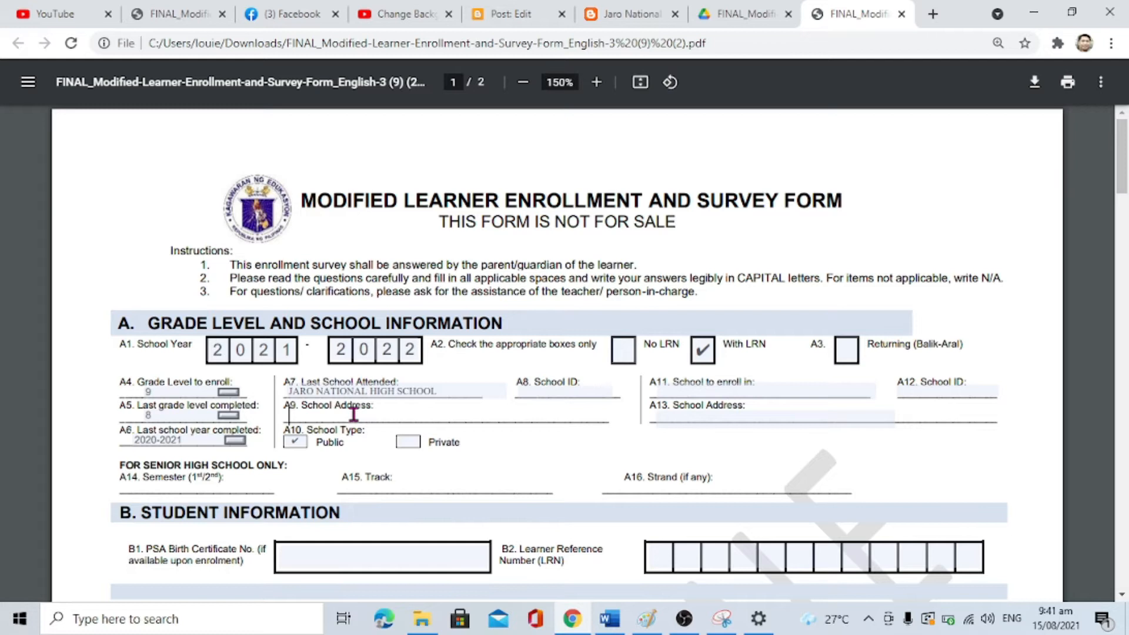
pyautogui.write('FAJARDO EXTENSION, JARO')
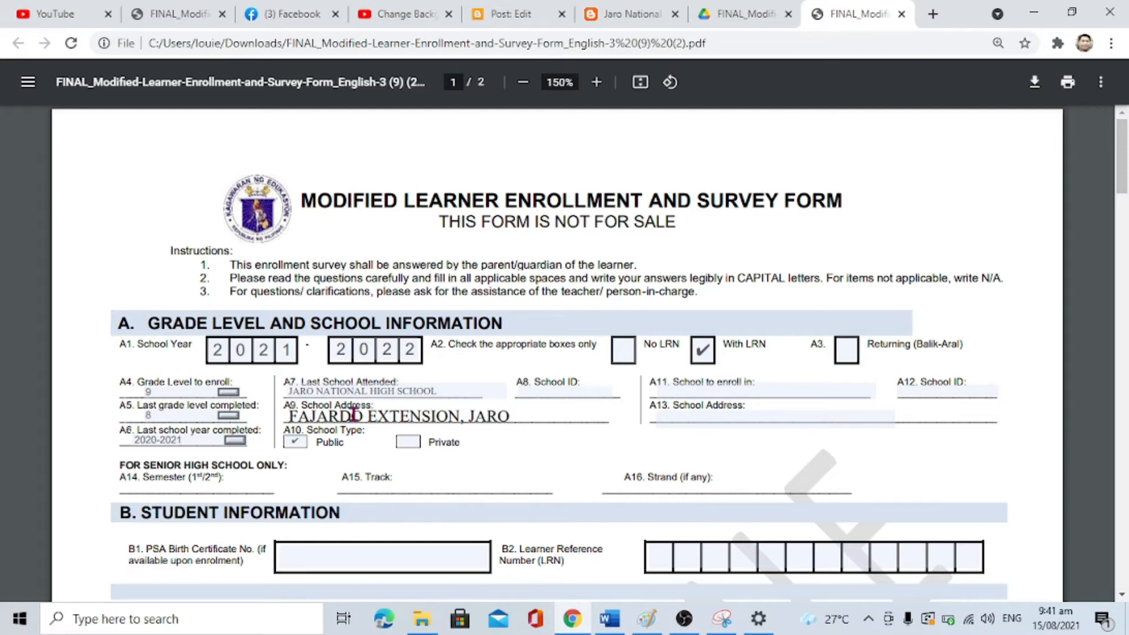
pyautogui.write(', ILOILO')
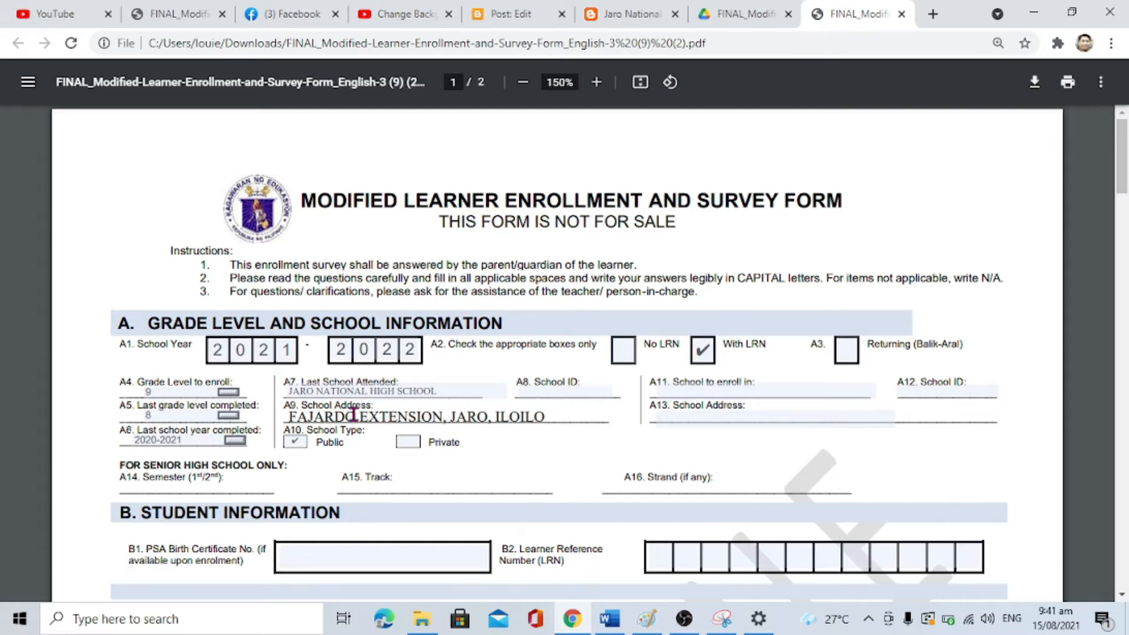
pyautogui.write(' CITY')
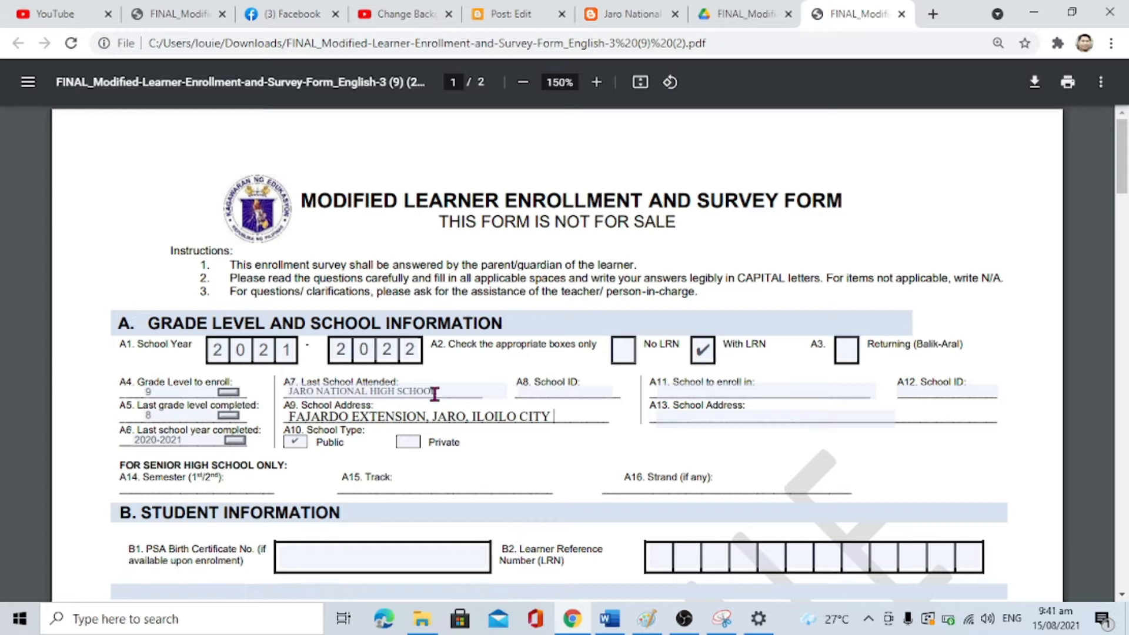
pyautogui.click(529, 394)
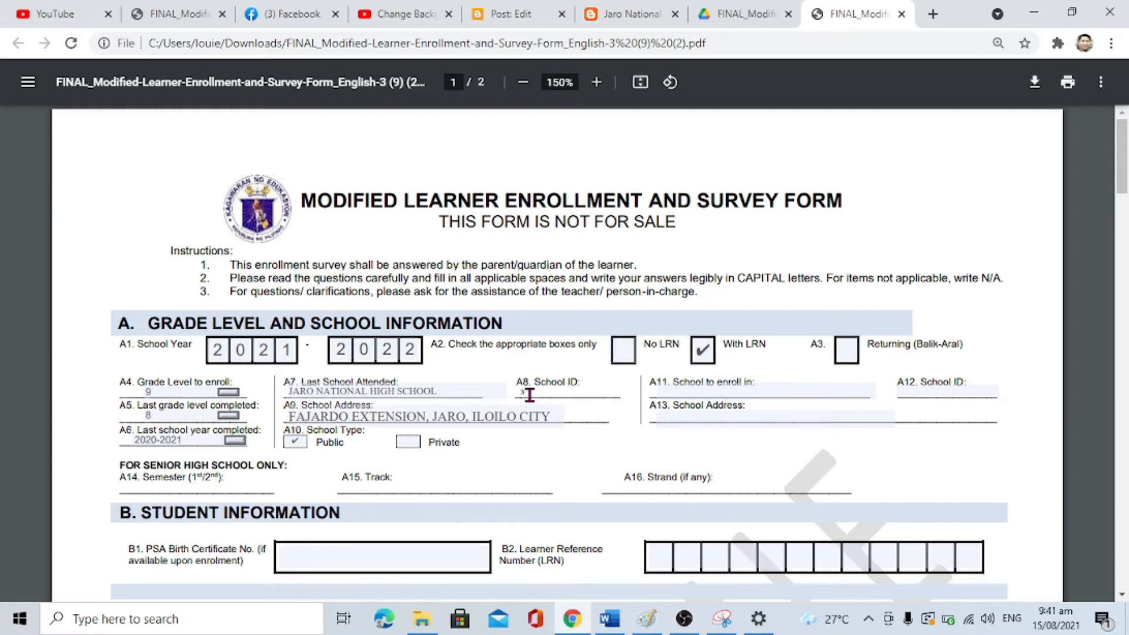
# Step: Enter the same school name and address as the school to enroll in
pyautogui.click(677, 391)
pyautogui.write('JARO')
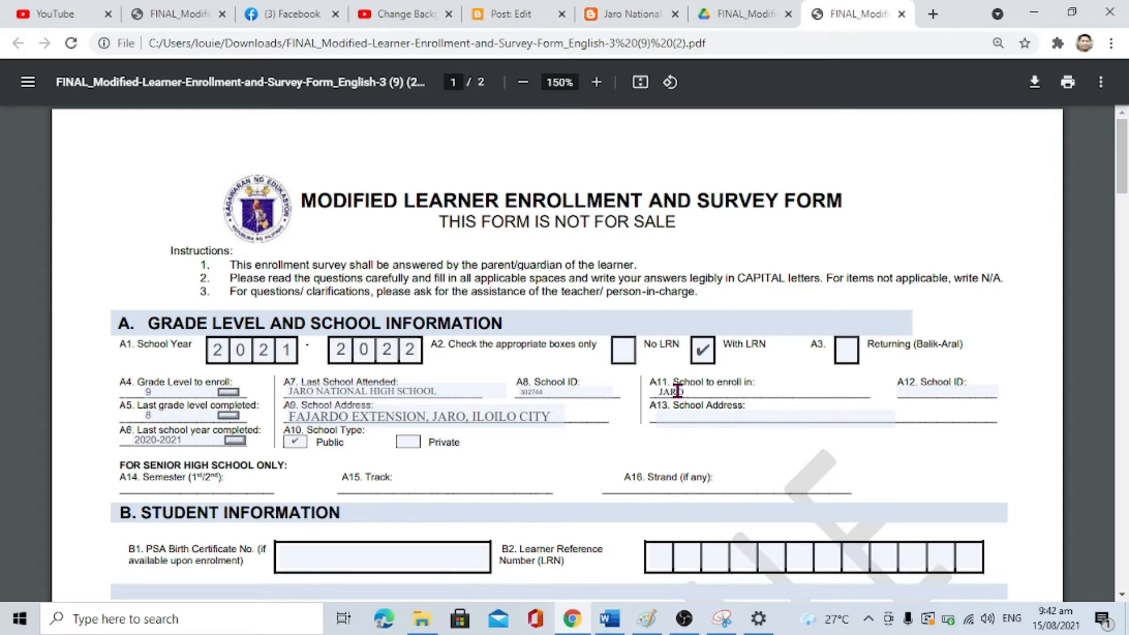
pyautogui.write(' NATIONAL HIGH SCHOOL')
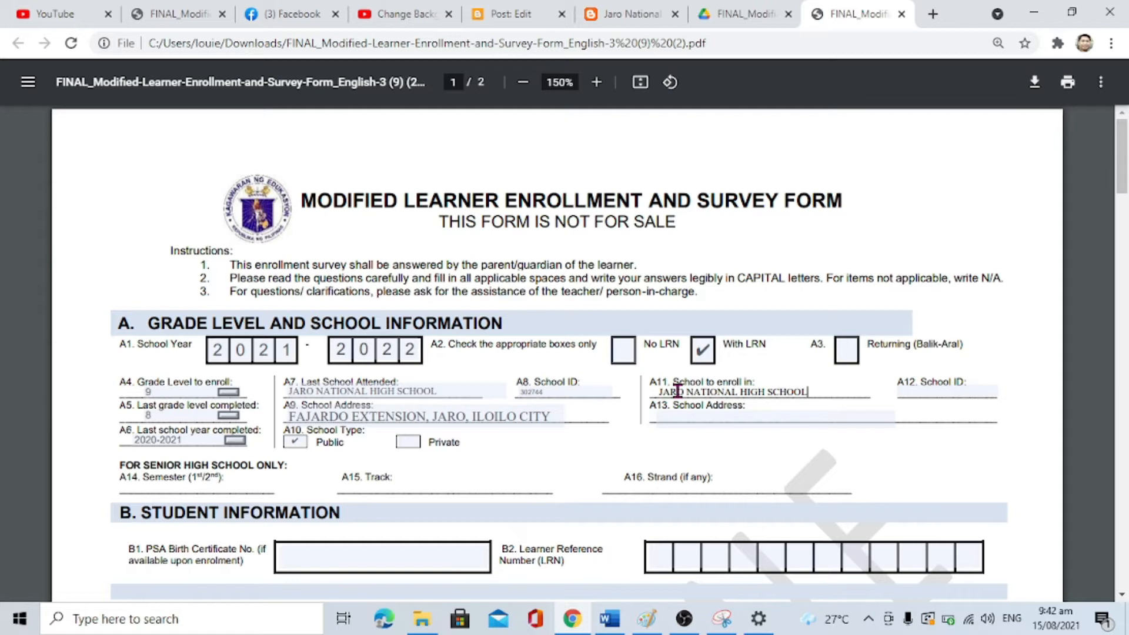
pyautogui.click(752, 414)
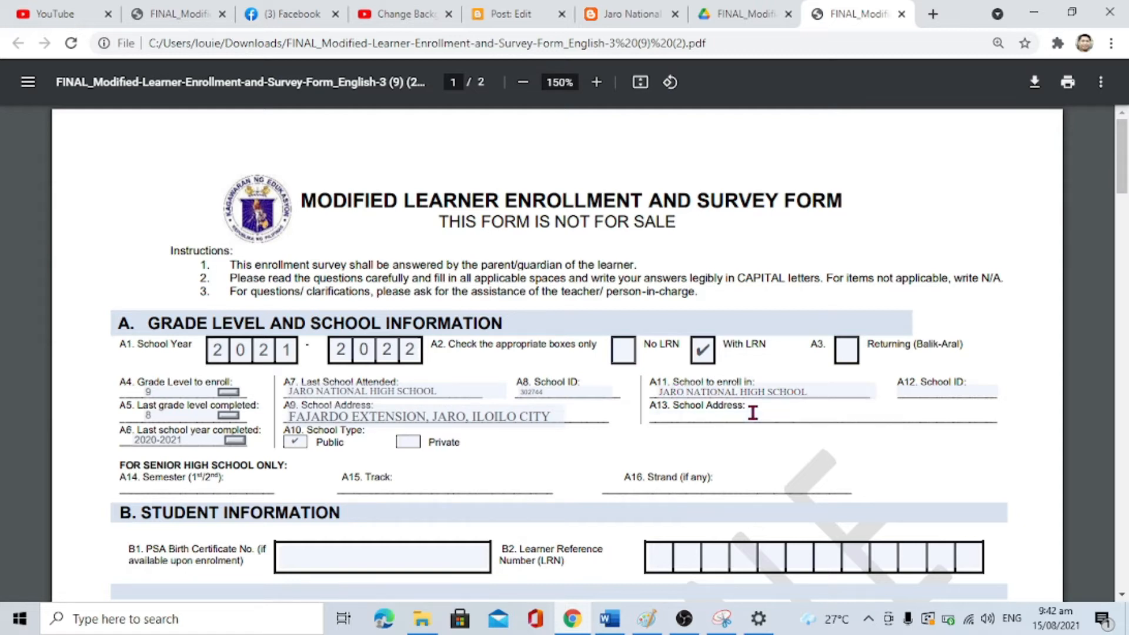
pyautogui.write('FAJAR')
pyautogui.write('DO EXTENSION, JARO, ILOI')
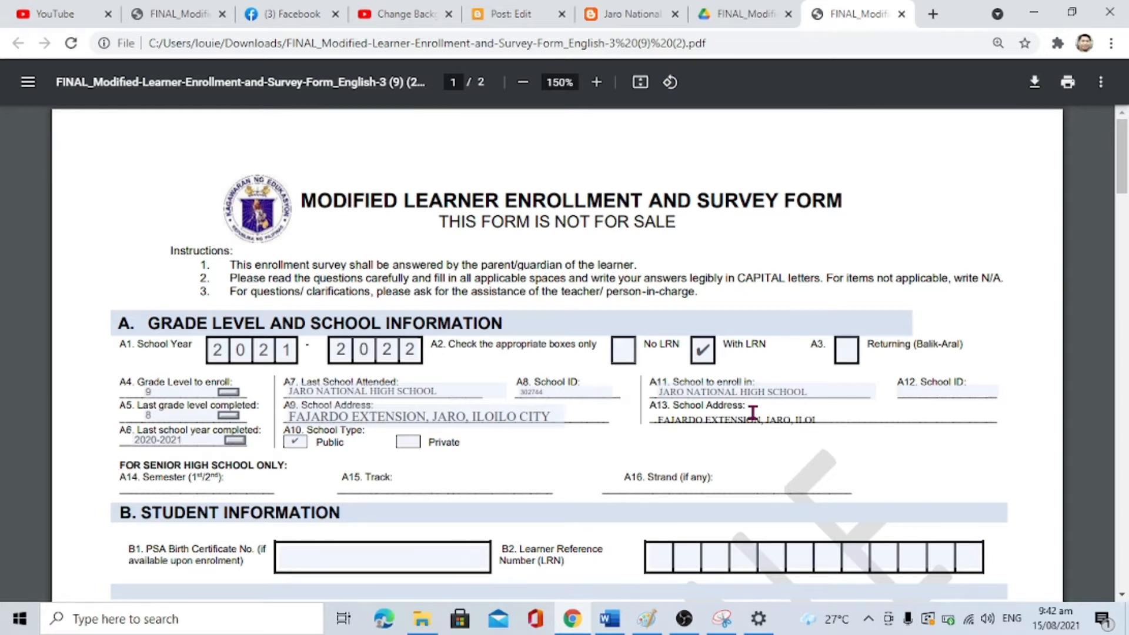
pyautogui.write('LO CITY')
pyautogui.click(943, 391)
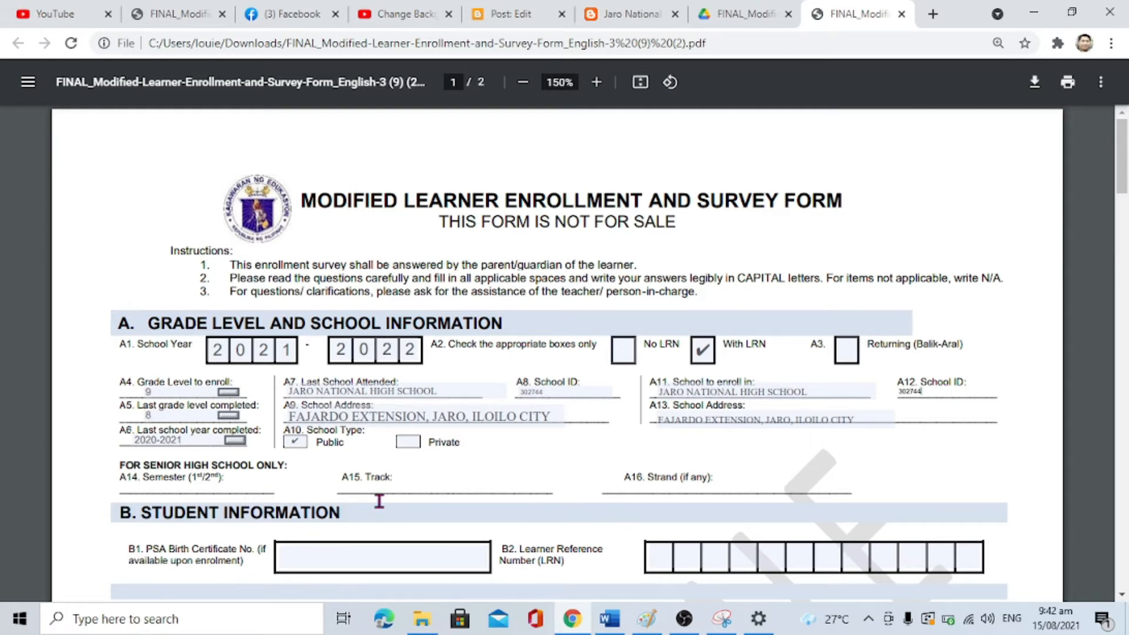
pyautogui.scroll(-3, 378, 502)
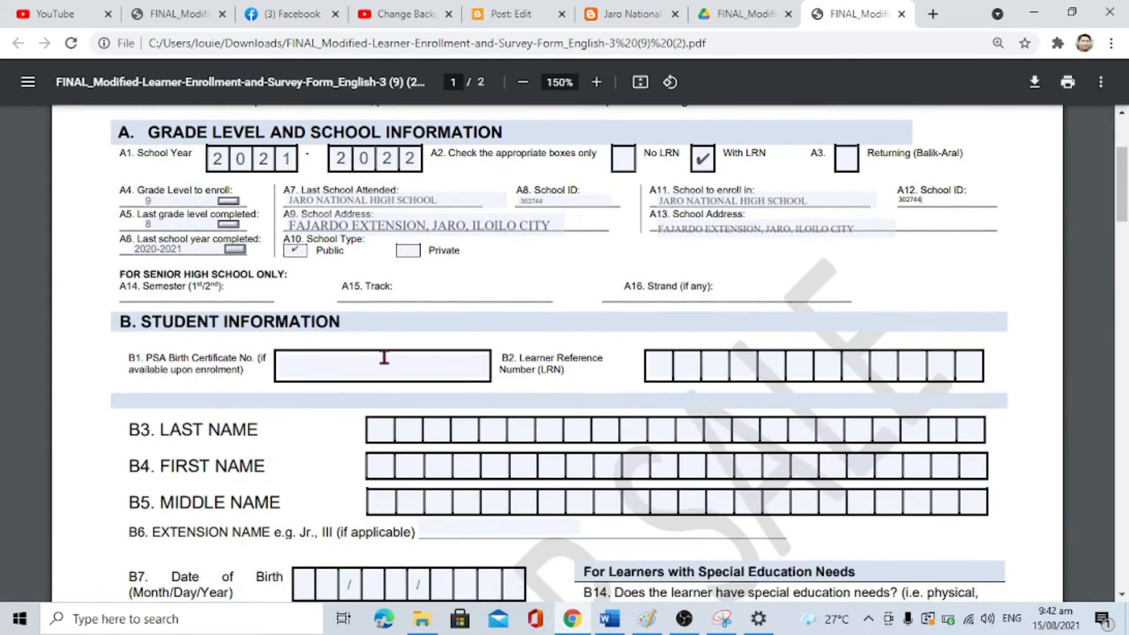
# Step: Enter the learner's PSA birth certificate number in B1 and Learner Reference Number in B2
pyautogui.click(384, 357)
pyautogui.click(384, 357)
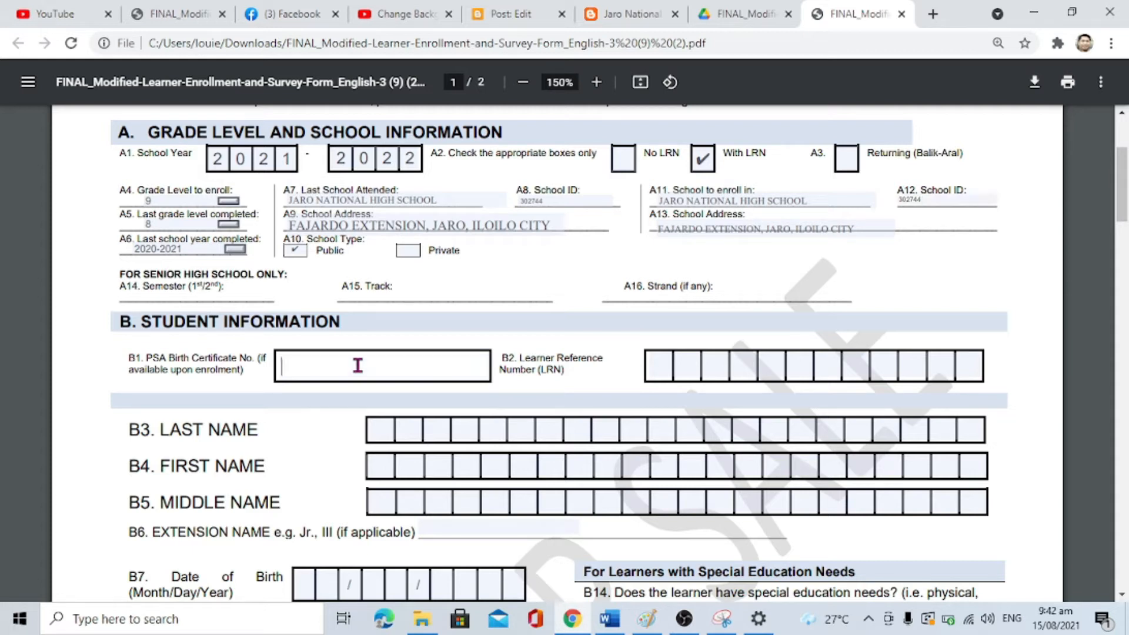
pyautogui.write('NONE')
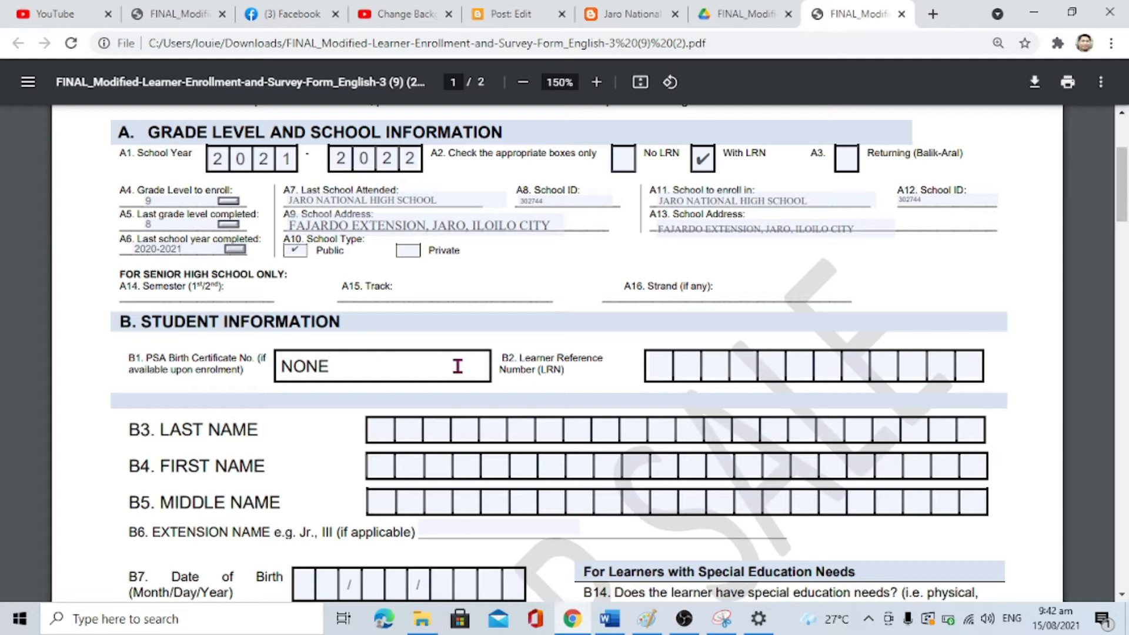
pyautogui.press('BackSpace')
pyautogui.press('BackSpace')
pyautogui.press('BackSpace')
pyautogui.press('BackSpace')
pyautogui.write('123456')
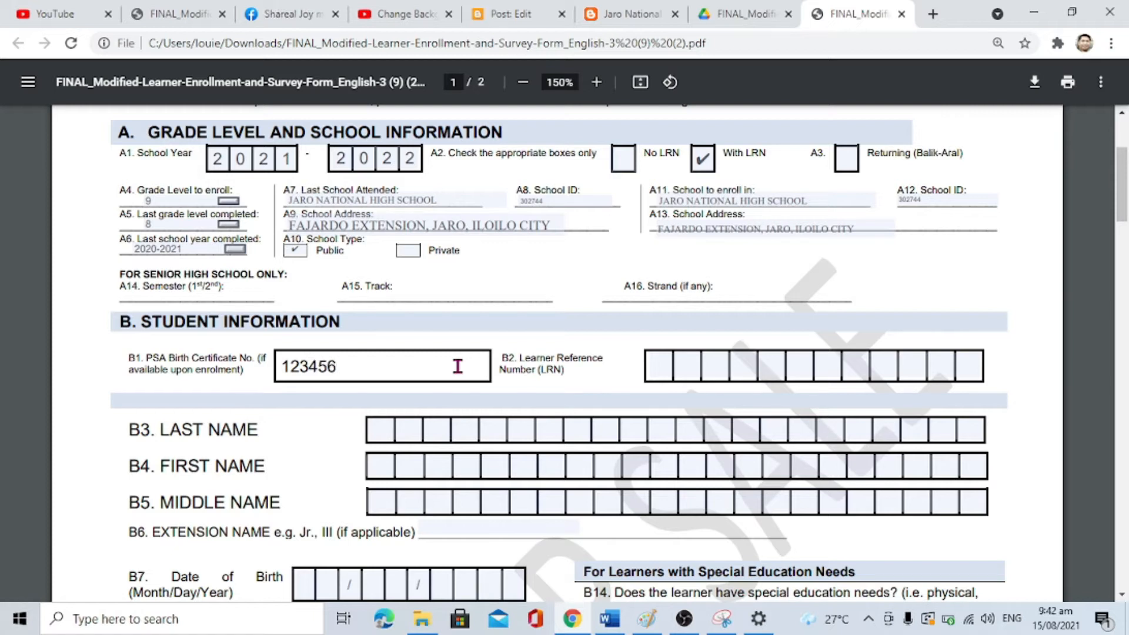
pyautogui.click(666, 363)
pyautogui.write('1')
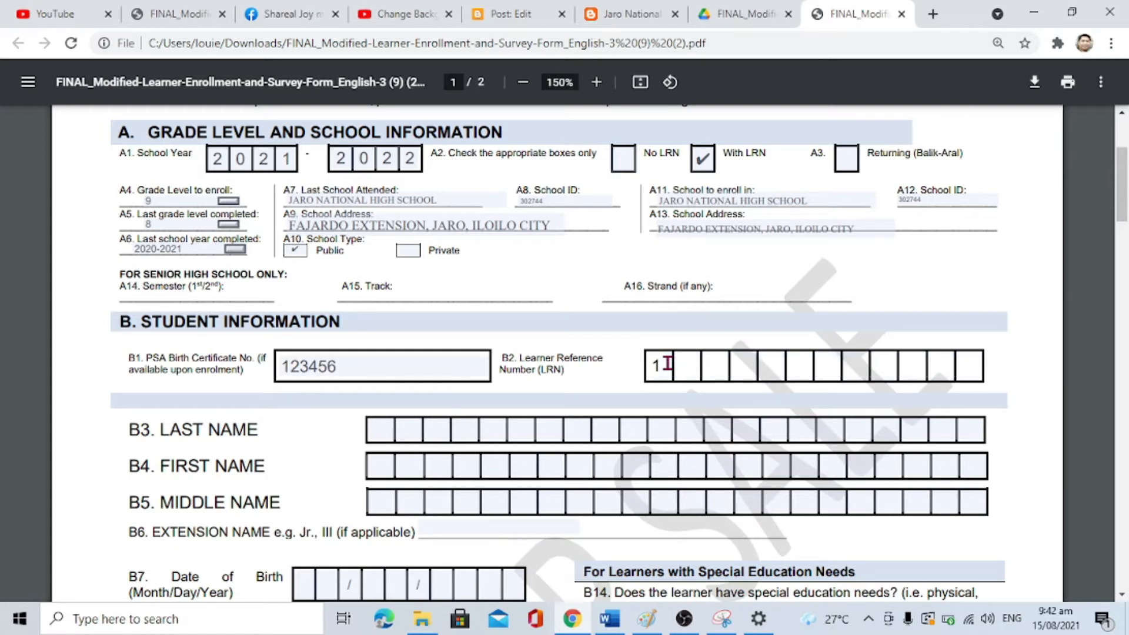
pyautogui.write('23456789')
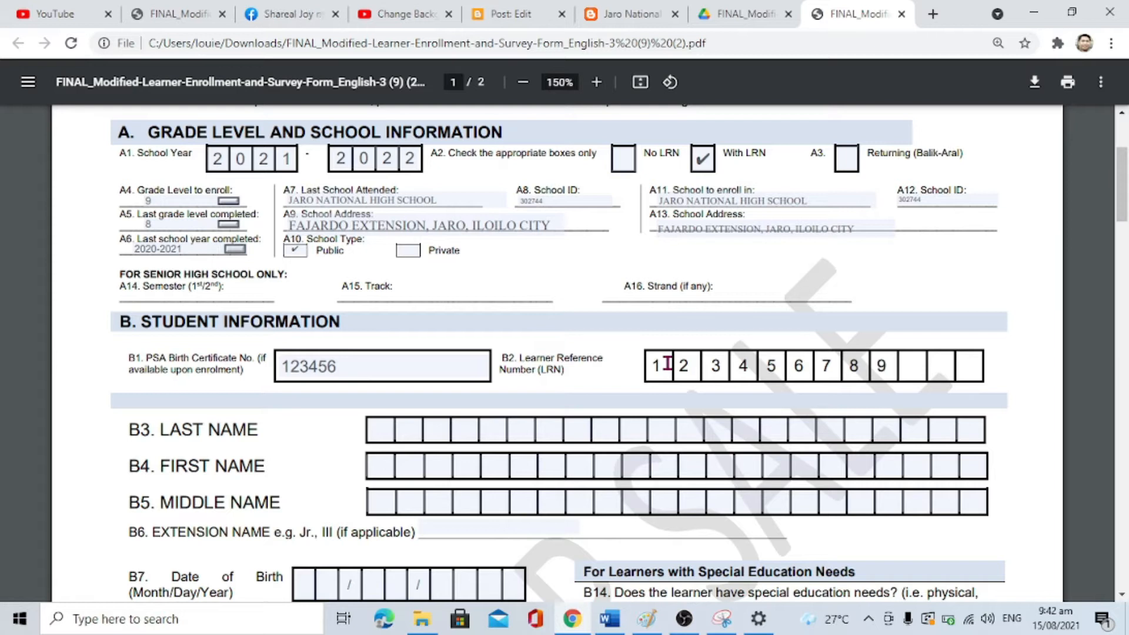
pyautogui.write('000')
# Step: Type the learner's last, first and middle names into B3–B5
pyautogui.click(380, 430)
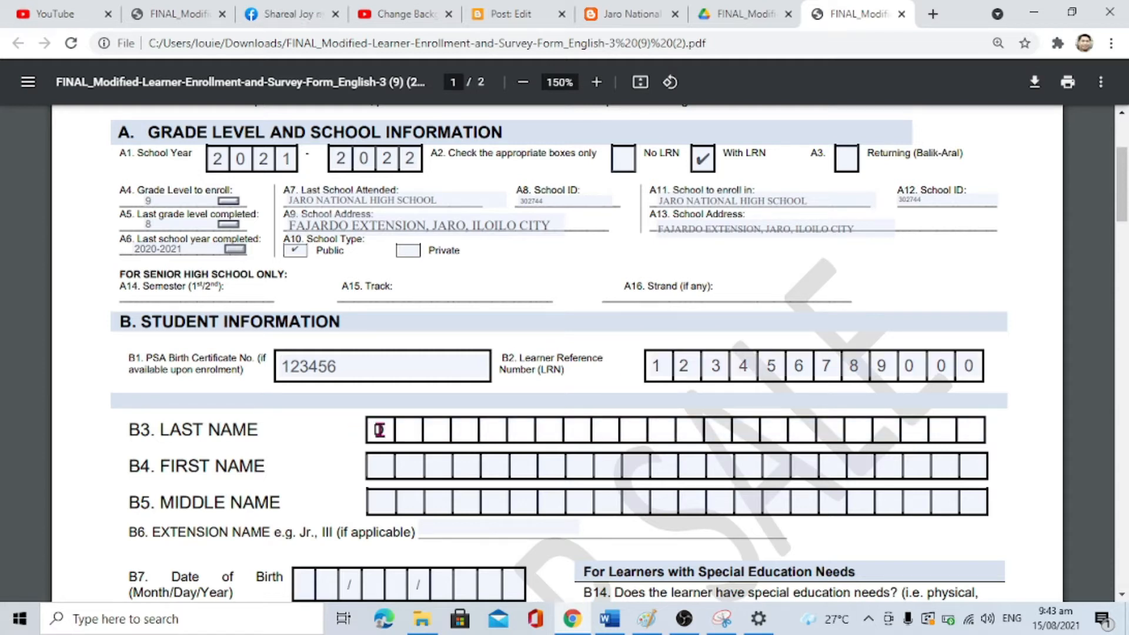
pyautogui.write('ELEORE')
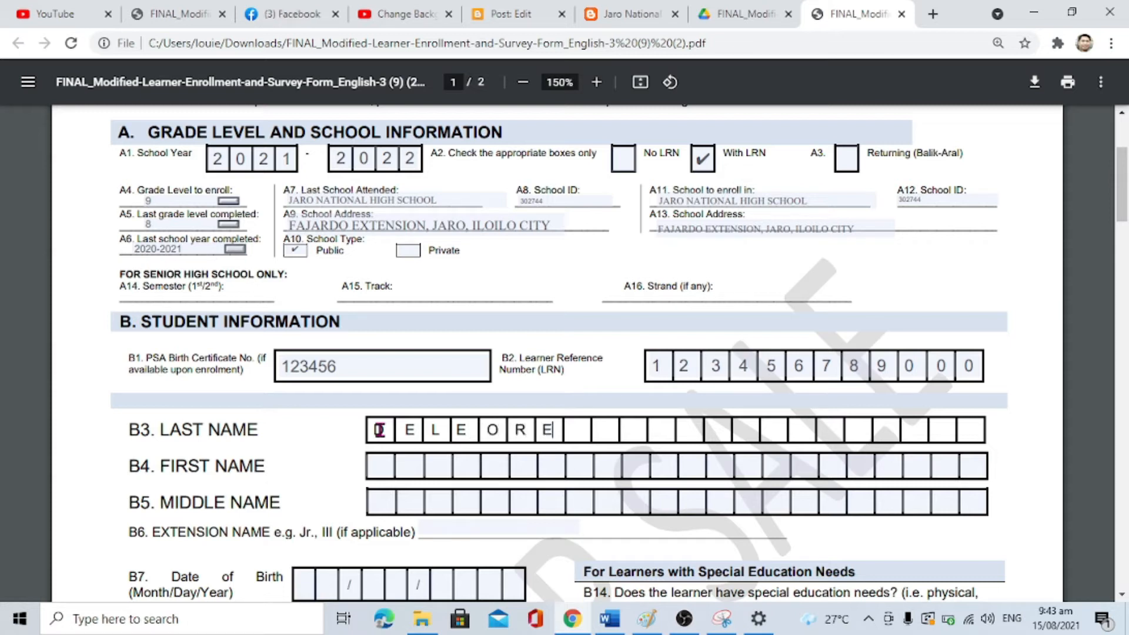
pyautogui.click(373, 465)
pyautogui.write('EM  N  O')
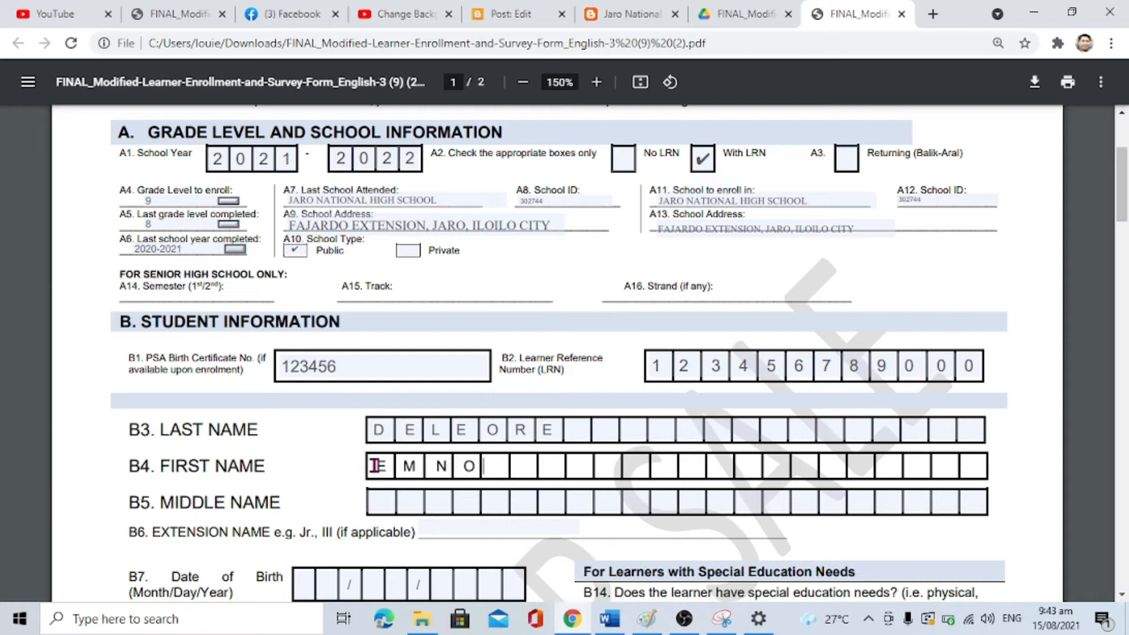
pyautogui.write('N')
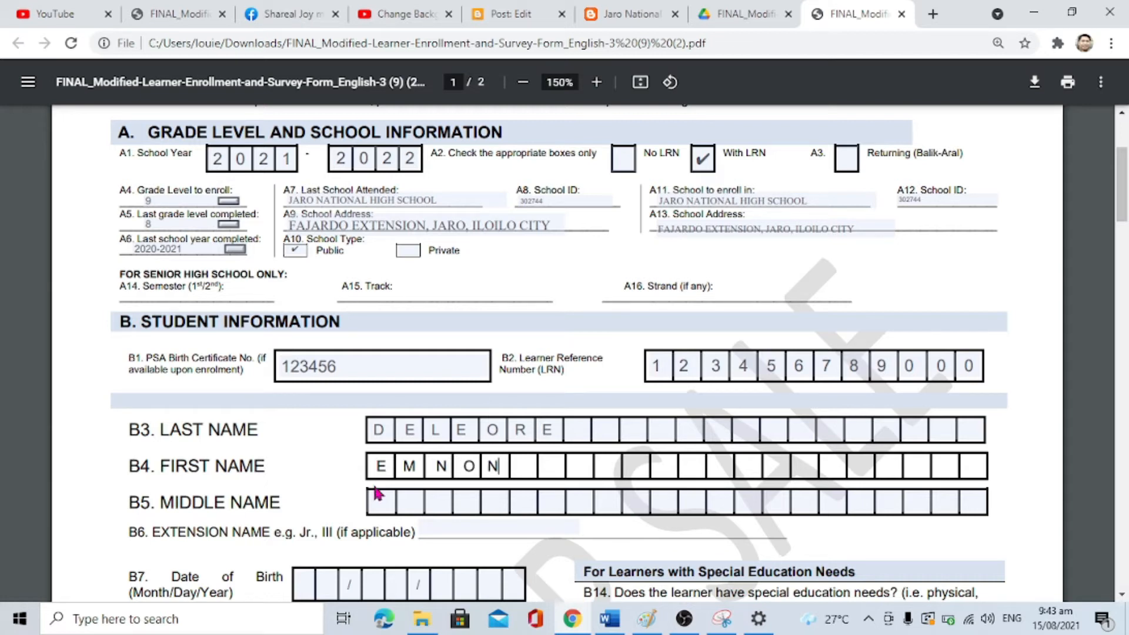
pyautogui.click(372, 504)
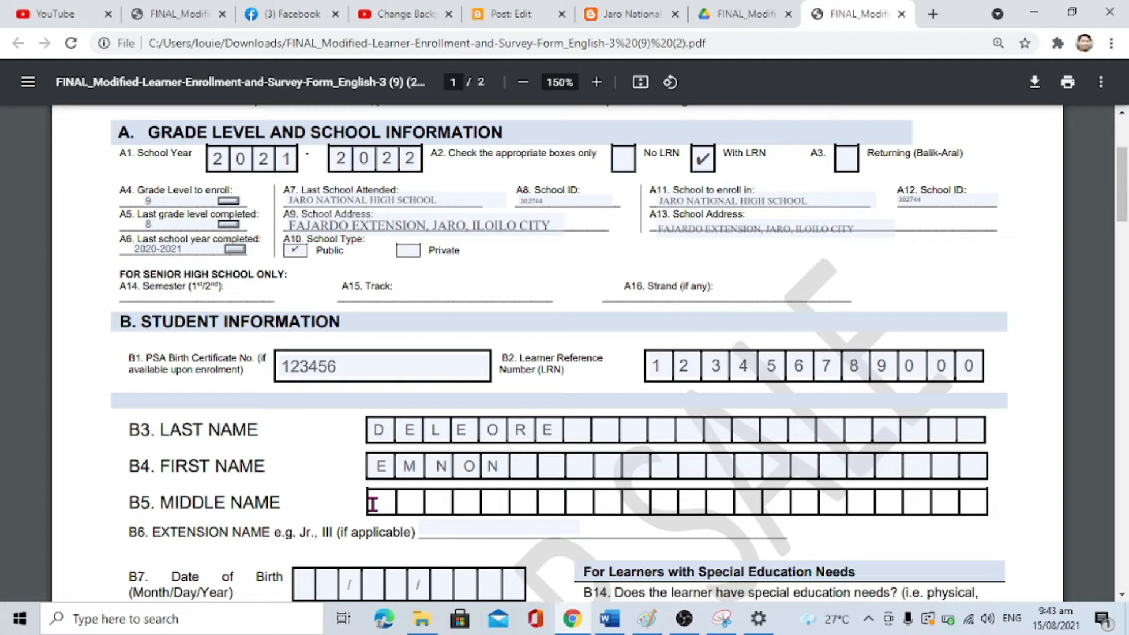
pyautogui.click(433, 465)
pyautogui.write('A')
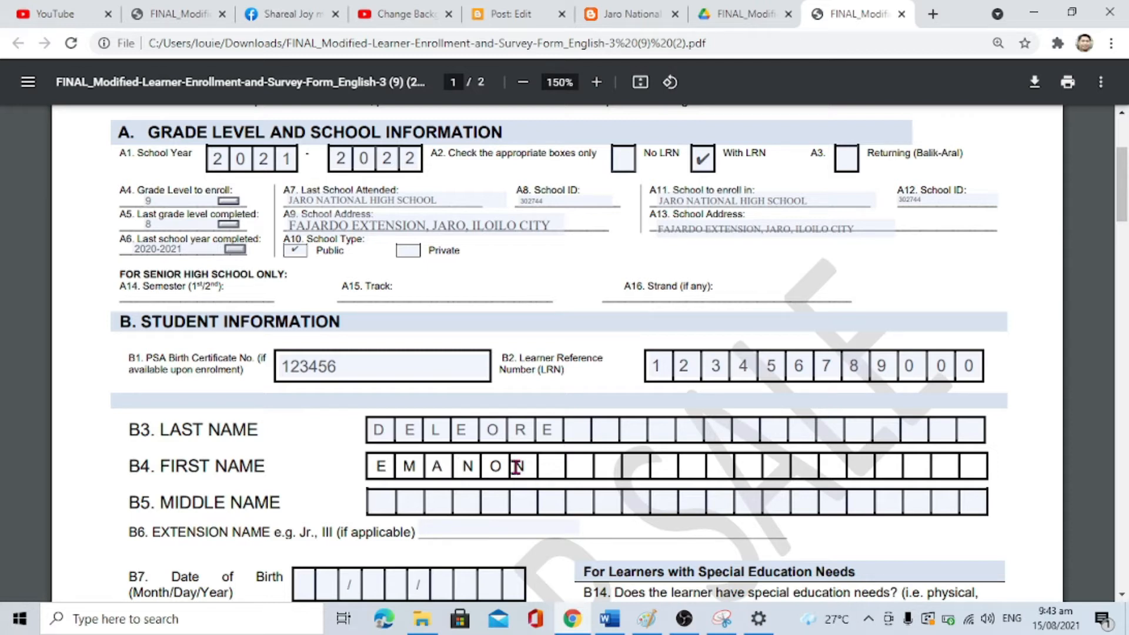
pyautogui.click(382, 501)
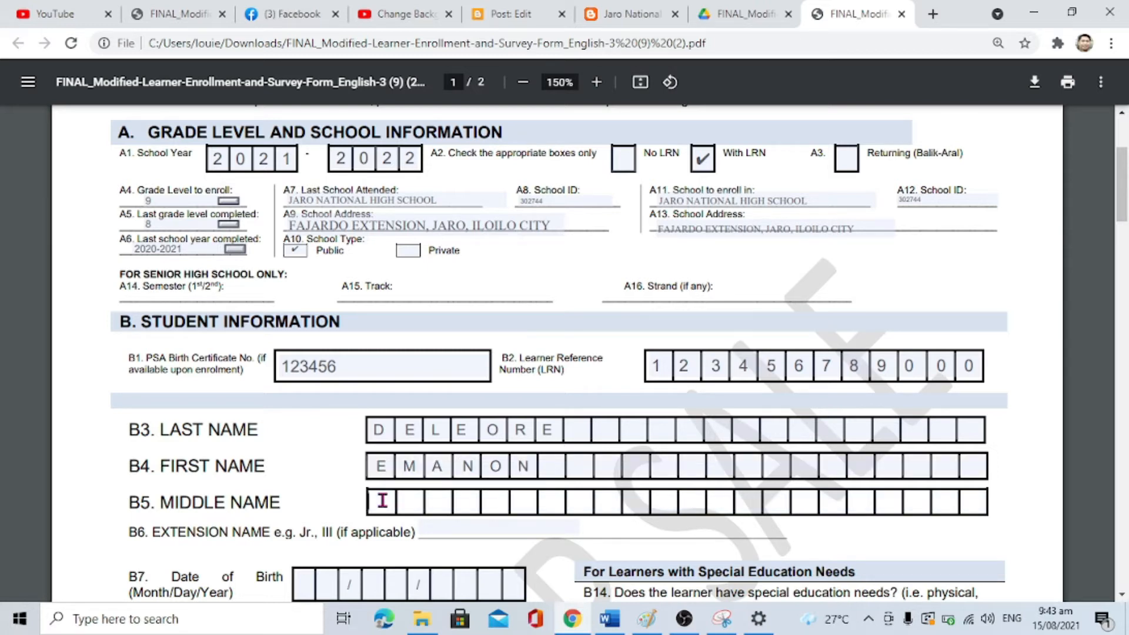
pyautogui.write('S AMPLE')
# Step: Enter the learner's date of birth in B7, correcting the year
pyautogui.scroll(-2, 382, 500)
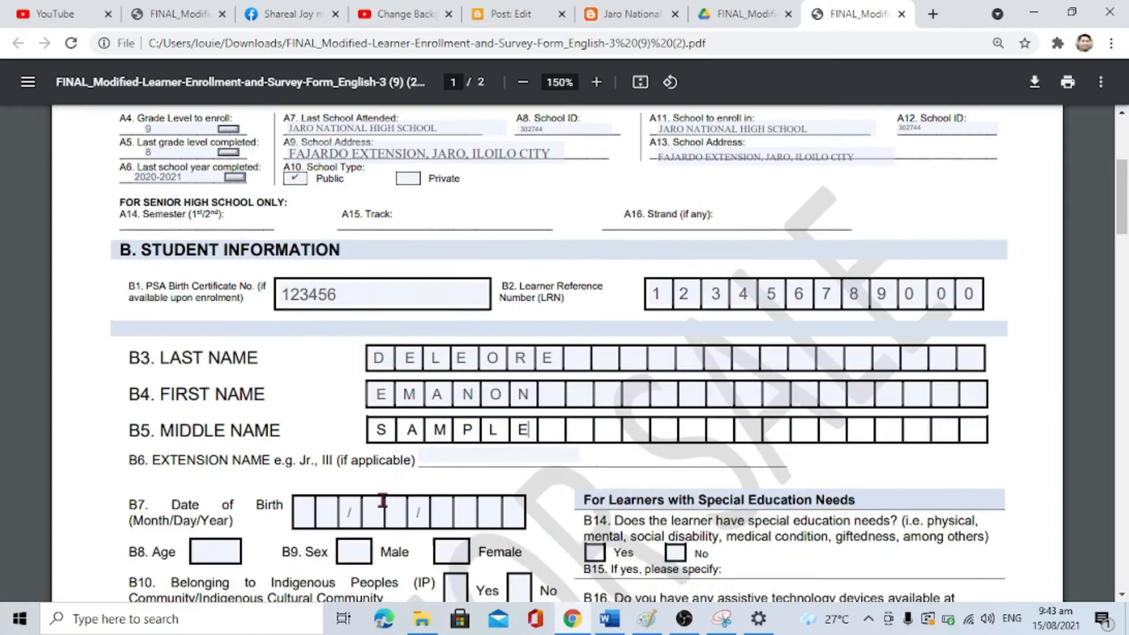
pyautogui.click(307, 440)
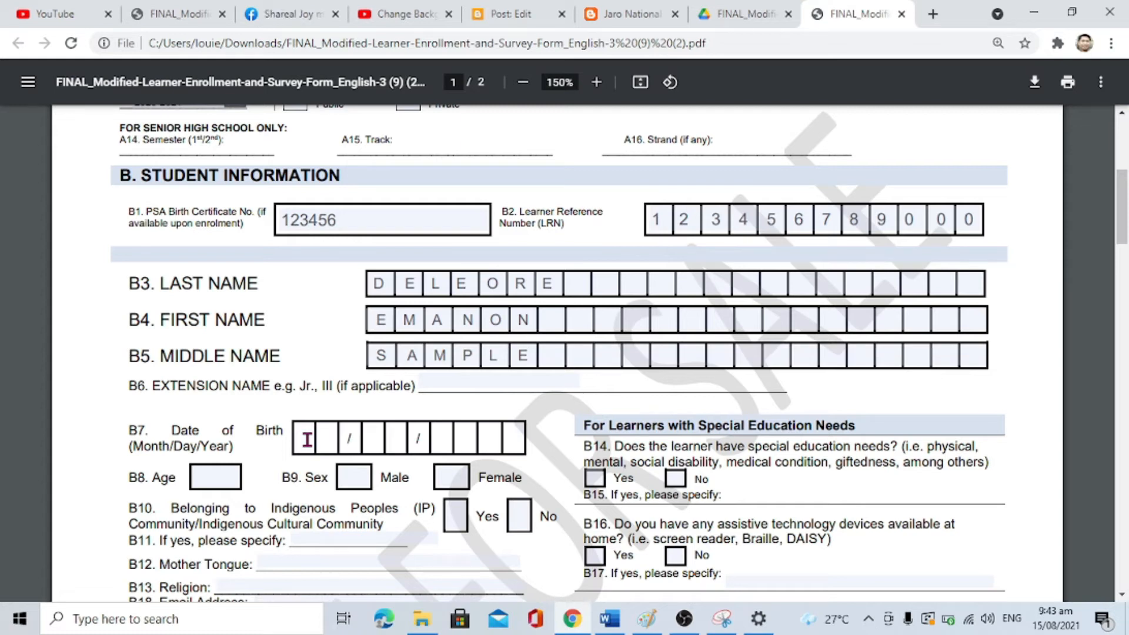
pyautogui.write('06/08/19')
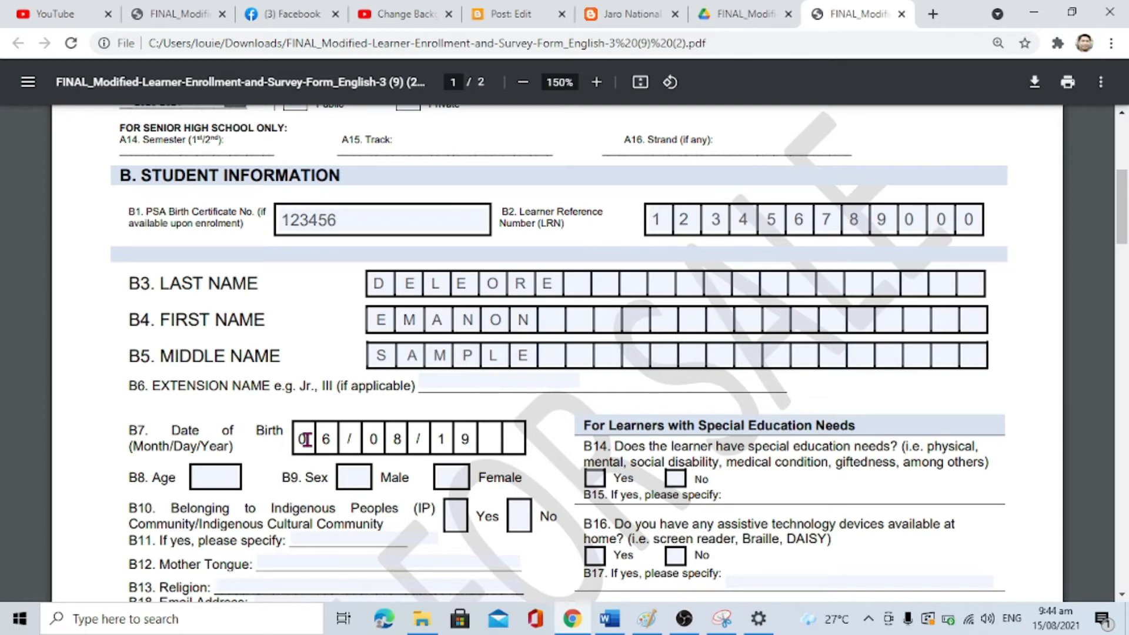
pyautogui.press('BackSpace')
pyautogui.press('BackSpace')
pyautogui.write('2014')
# Step: Mark sex Male, age 13, and No for indigenous peoples, special needs and assistive technology
pyautogui.scroll(-2, 305, 439)
pyautogui.click(353, 353)
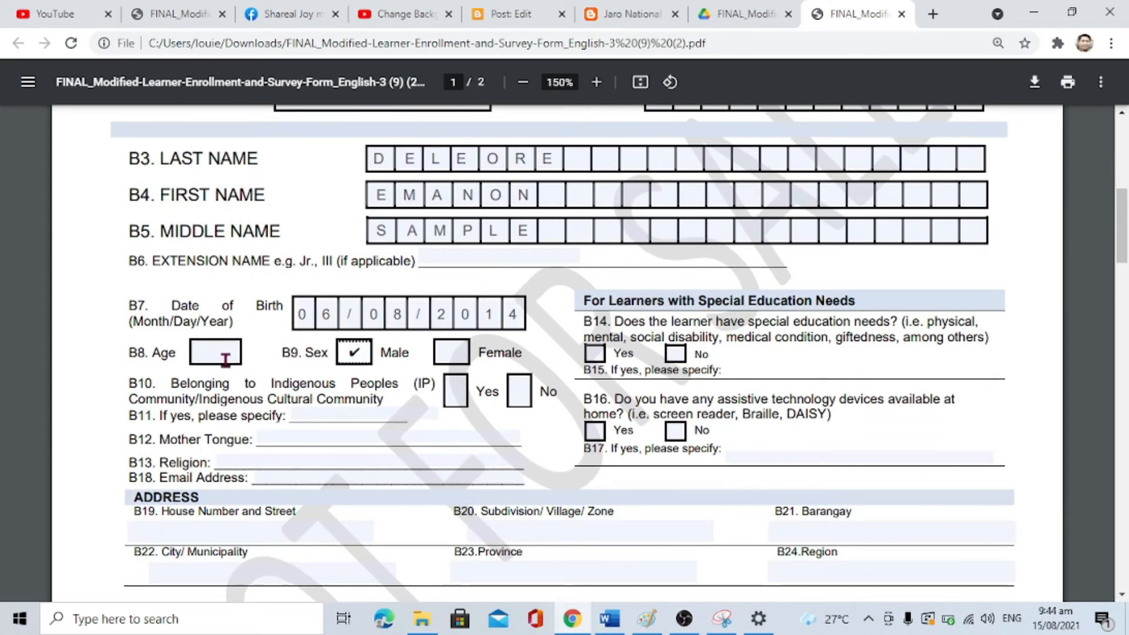
pyautogui.click(221, 347)
pyautogui.write('1')
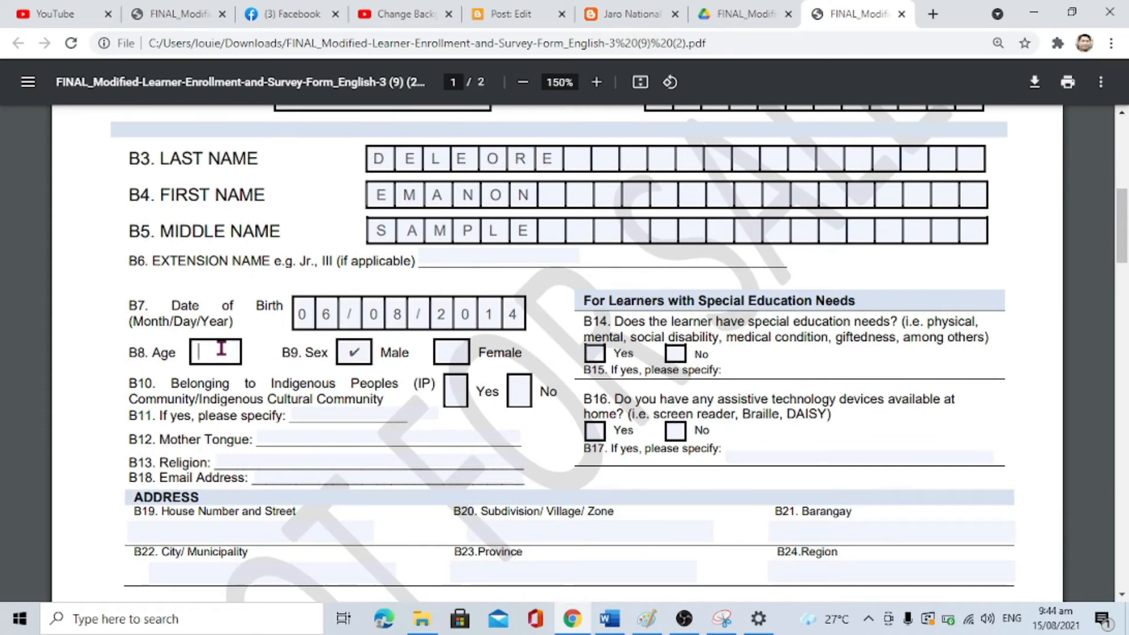
pyautogui.write('3')
pyautogui.click(518, 400)
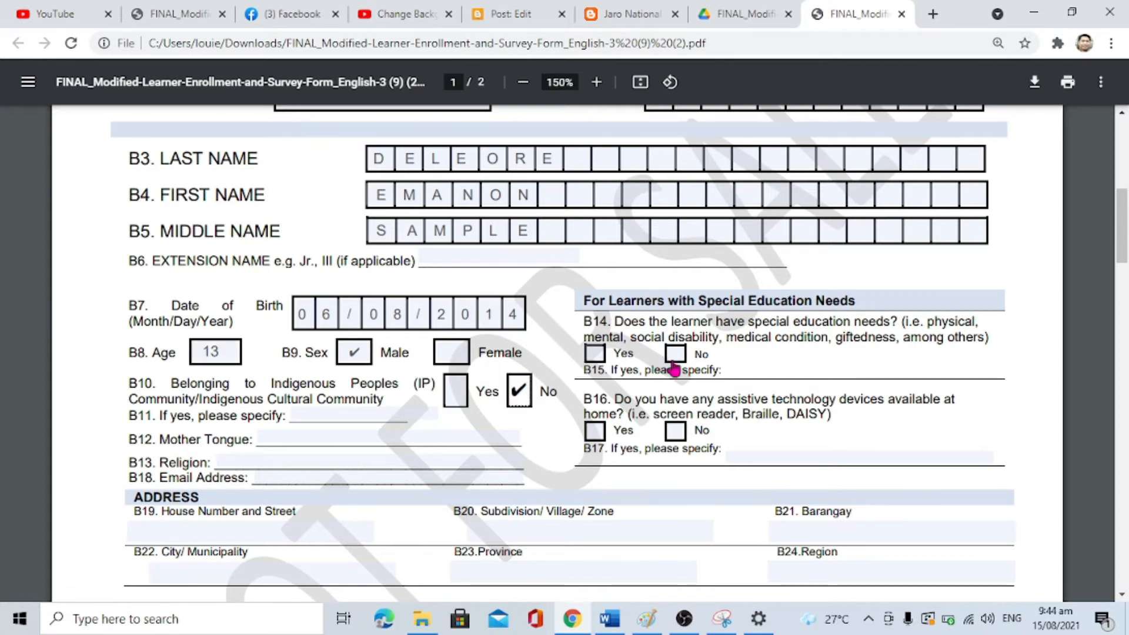
pyautogui.click(674, 355)
pyautogui.click(675, 431)
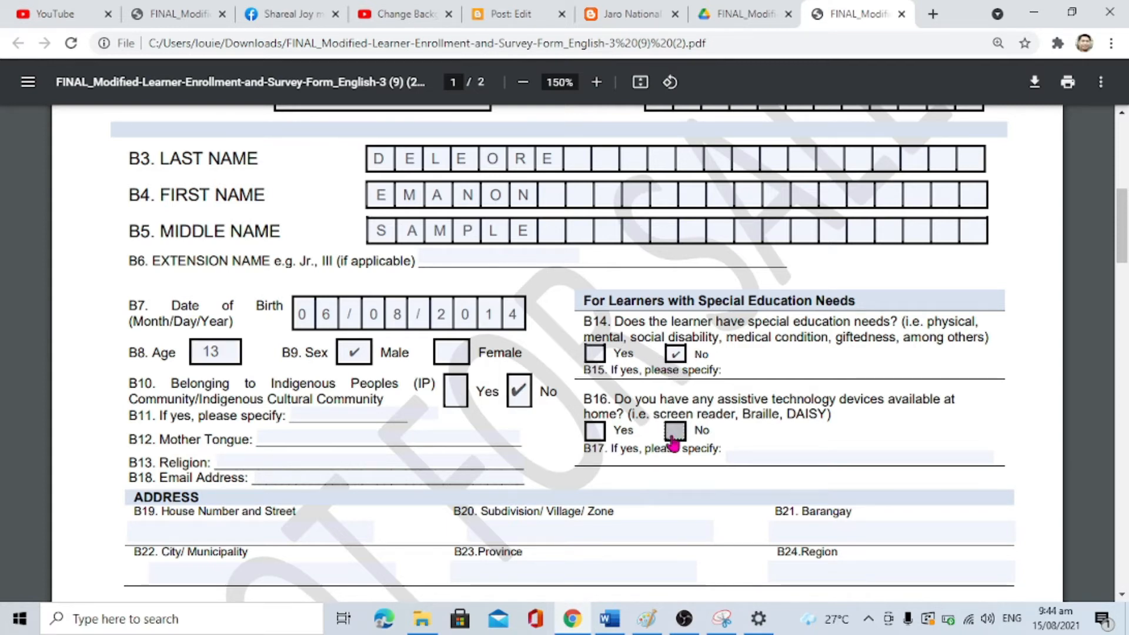
# Step: Enter HILIGAYNON as mother tongue and ROMAN CATHOLIC as religion, dismissing the battery warning
pyautogui.scroll(-2, 414, 468)
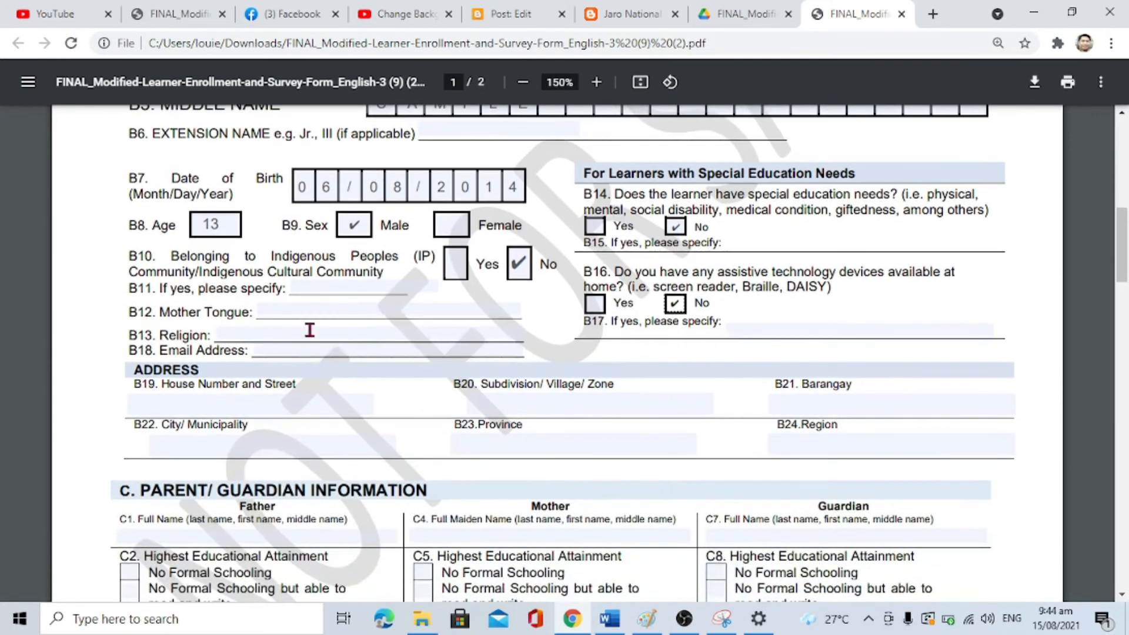
pyautogui.click(309, 314)
pyautogui.write('HILIGAYNON')
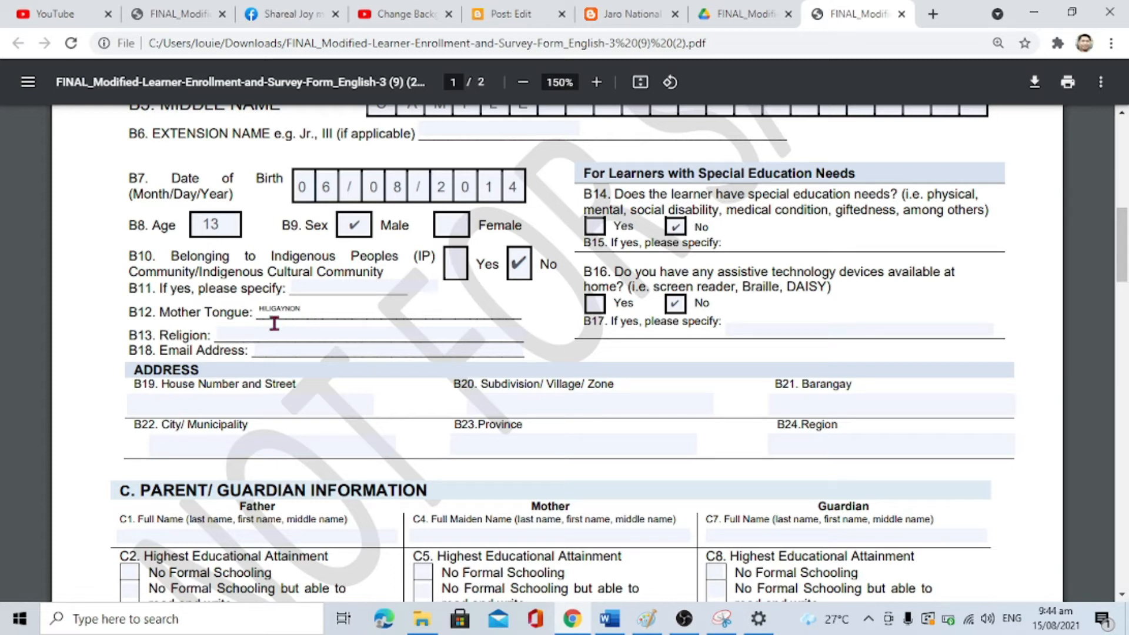
pyautogui.click(259, 333)
pyautogui.write('ROMAN')
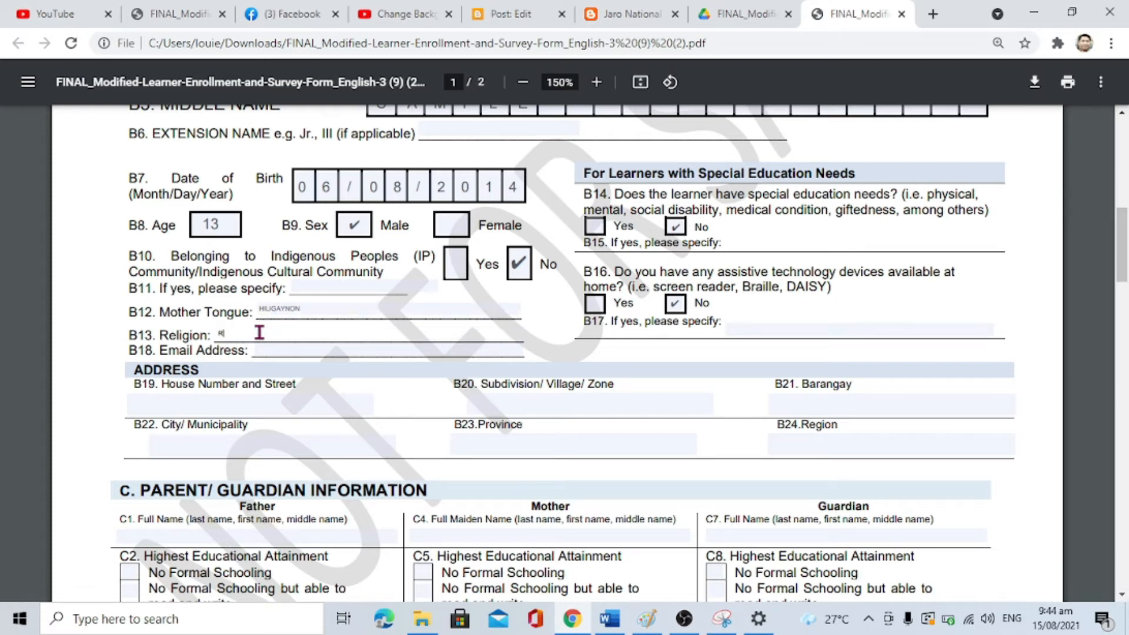
pyautogui.write(' CATHOLIC')
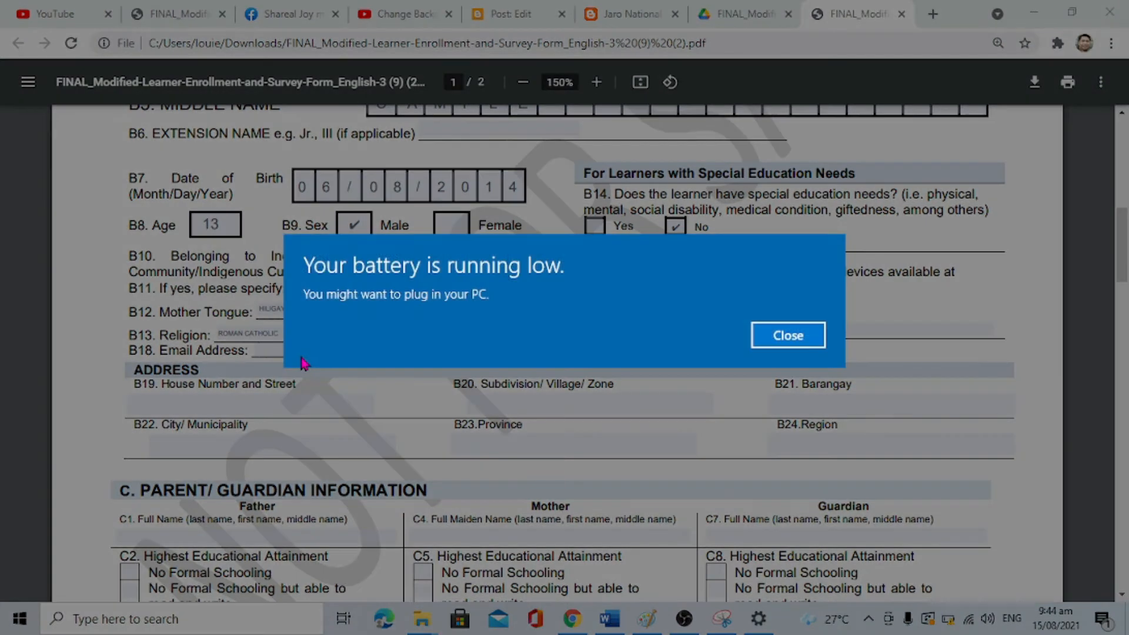
pyautogui.click(803, 335)
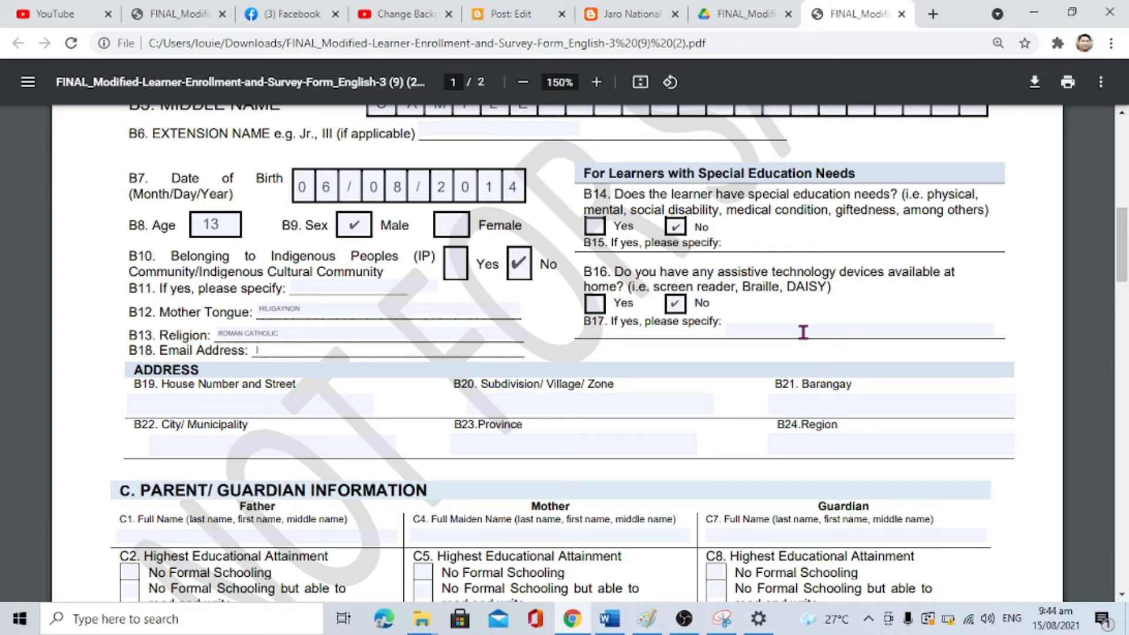
# Step: Type the learner's e-mail address in lowercase in B18
pyautogui.write('SAMPL')
pyautogui.press('BackSpace')
pyautogui.press('BackSpace')
pyautogui.press('BackSpace')
pyautogui.press('BackSpace')
pyautogui.press('capslock')
pyautogui.write('sam')
pyautogui.press('BackSpace')
pyautogui.write('mple@gmail.com')
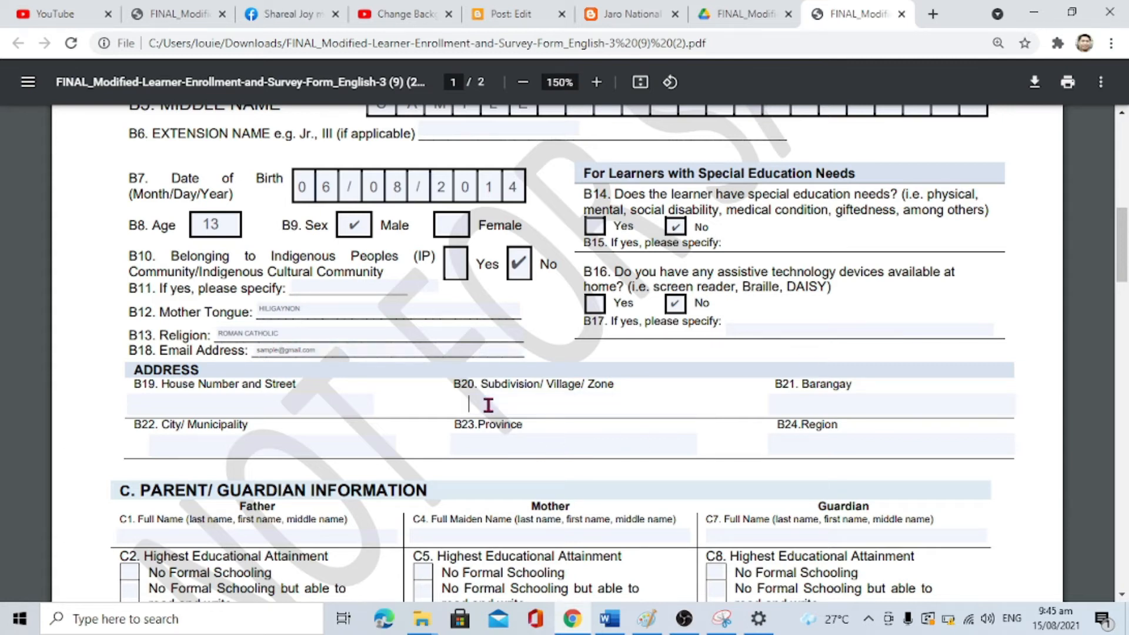
# Step: Enter the house number/street and subdivision, retyping both in capital letters
pyautogui.click(189, 406)
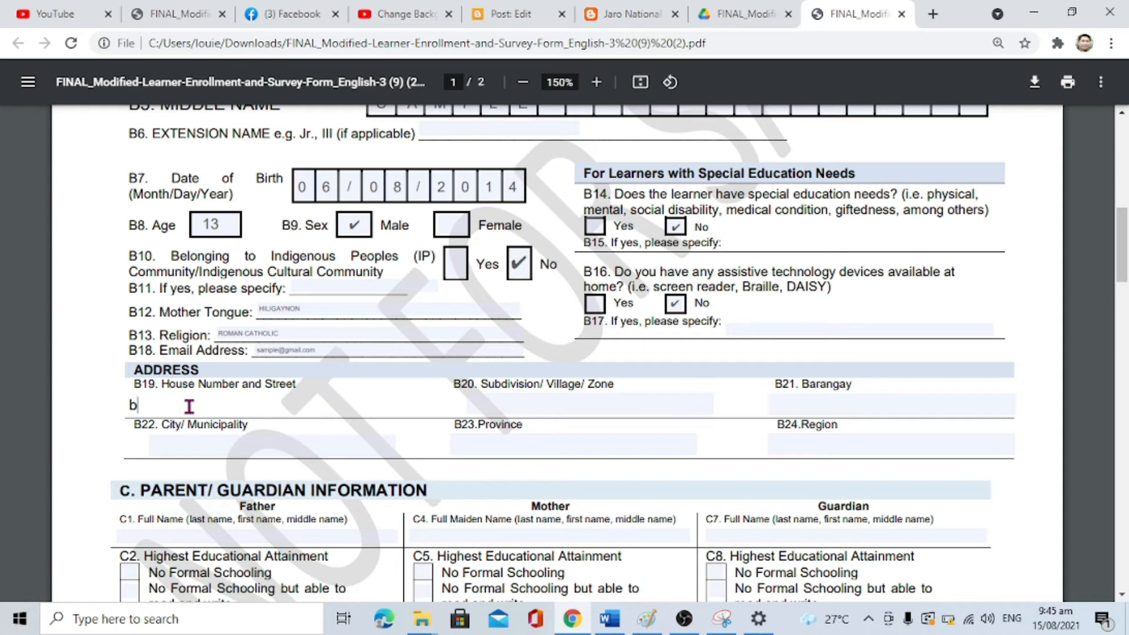
pyautogui.click(519, 410)
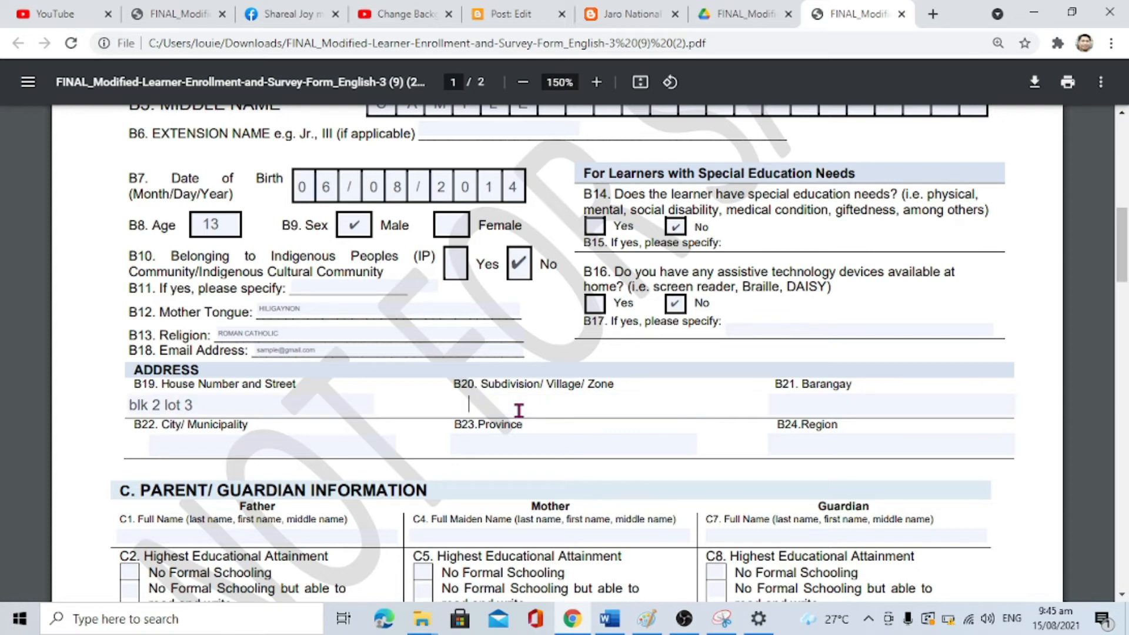
pyautogui.click(813, 395)
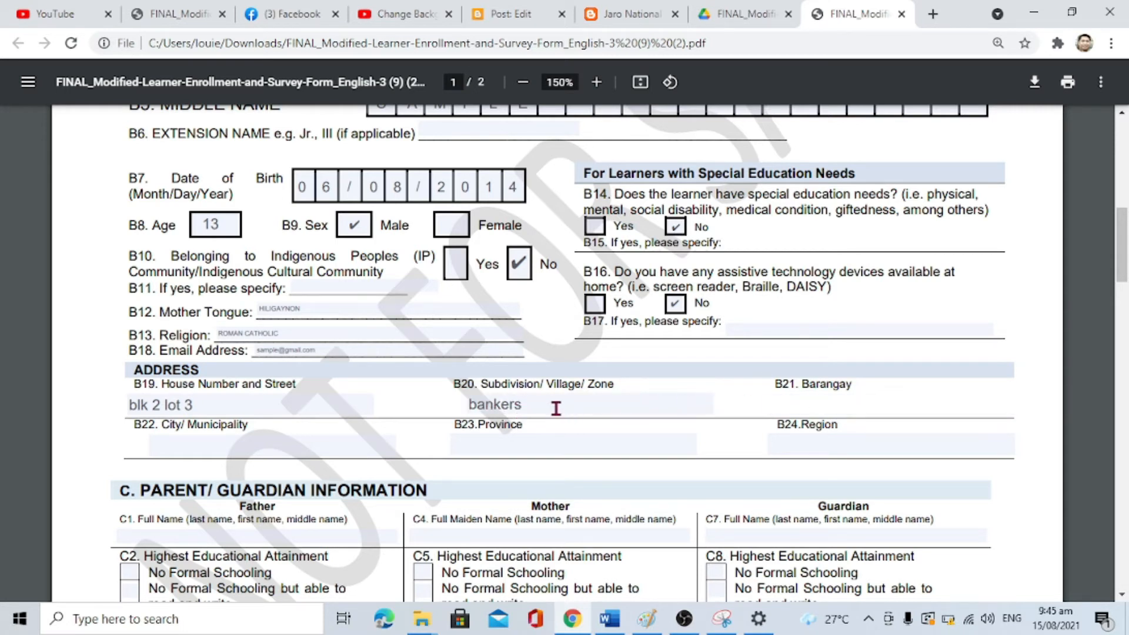
pyautogui.click(532, 405)
pyautogui.press('BackSpace')
pyautogui.press('BackSpace')
pyautogui.press('BackSpace')
pyautogui.press('BackSpace')
pyautogui.press('BackSpace')
pyautogui.press('BackSpace')
pyautogui.press('BackSpace')
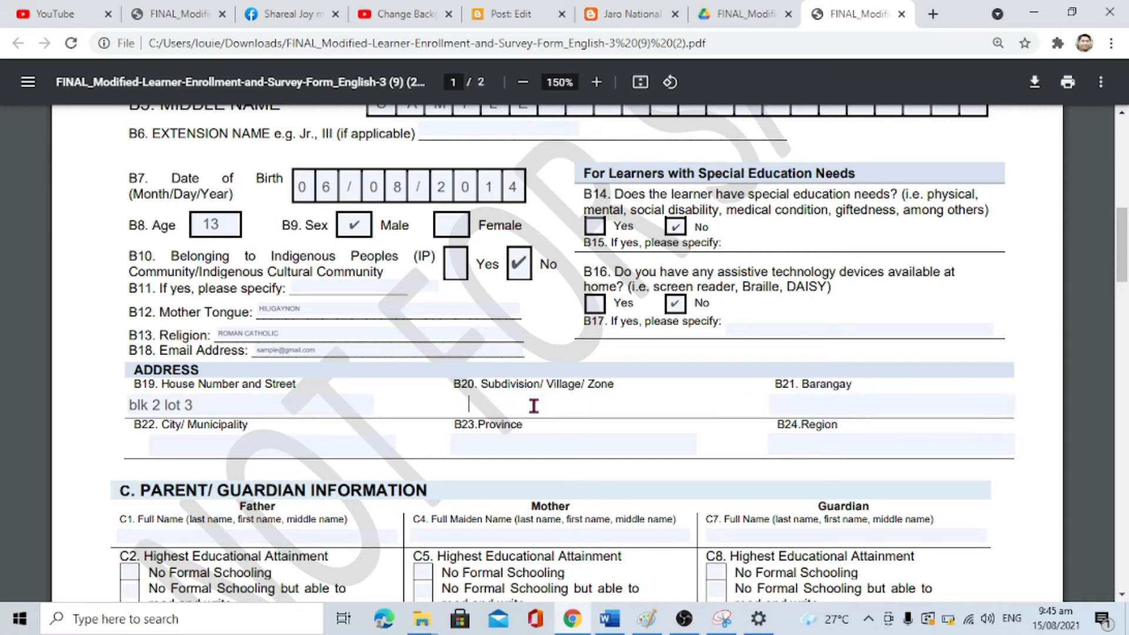
pyautogui.press('capslock')
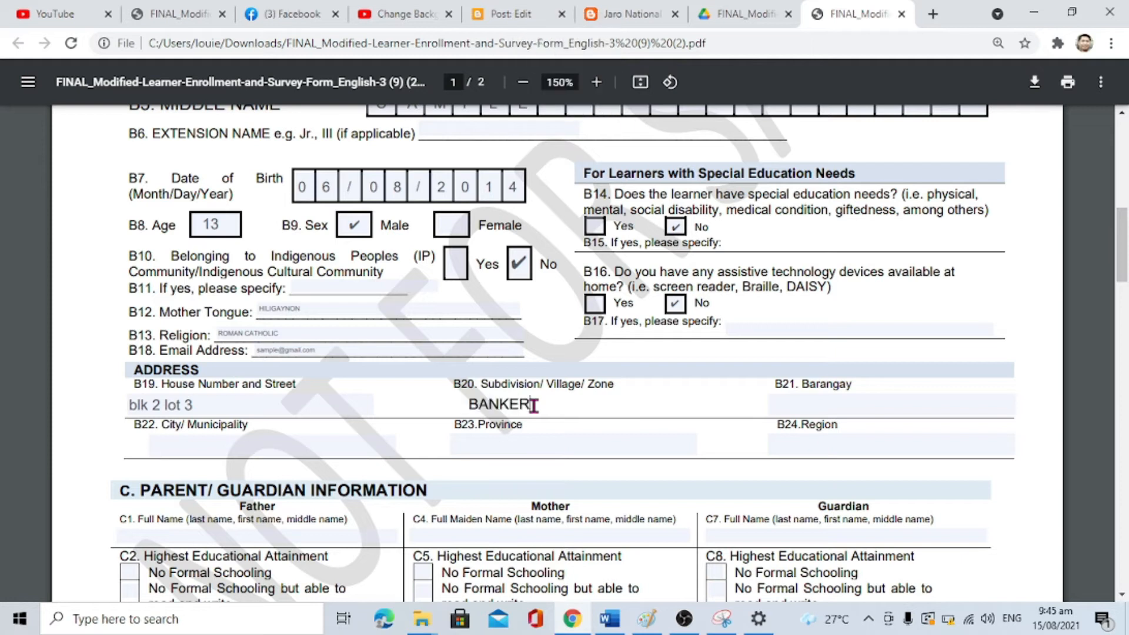
pyautogui.click(151, 405)
pyautogui.press('BackSpace')
pyautogui.press('BackSpace')
pyautogui.press('BackSpace')
pyautogui.press('BackSpace')
pyautogui.write('BLK ')
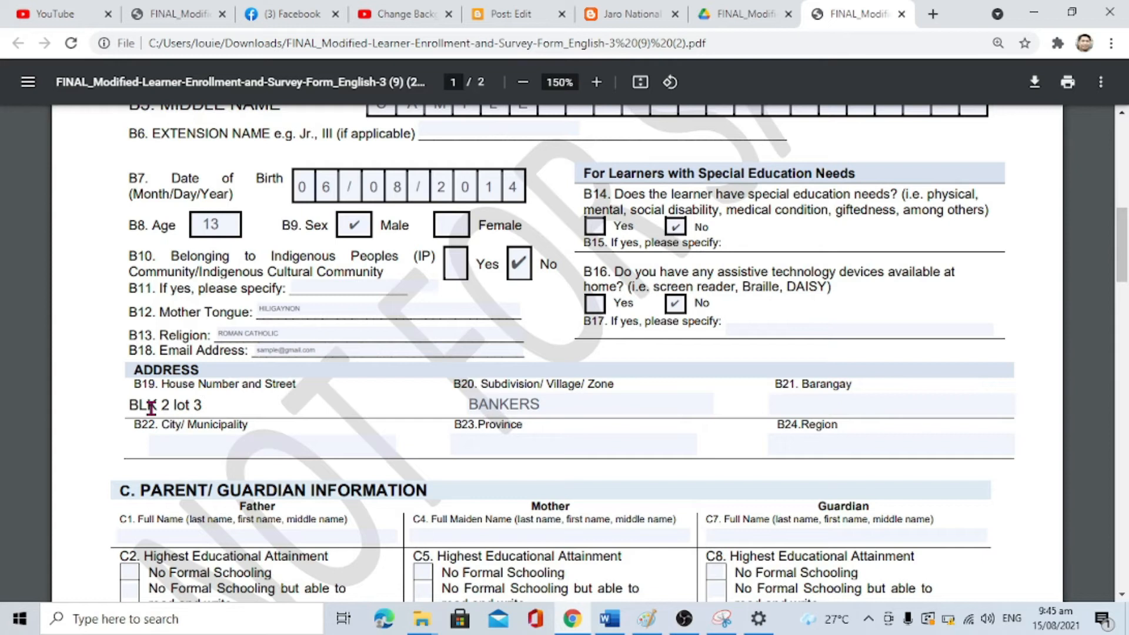
pyautogui.write('CK')
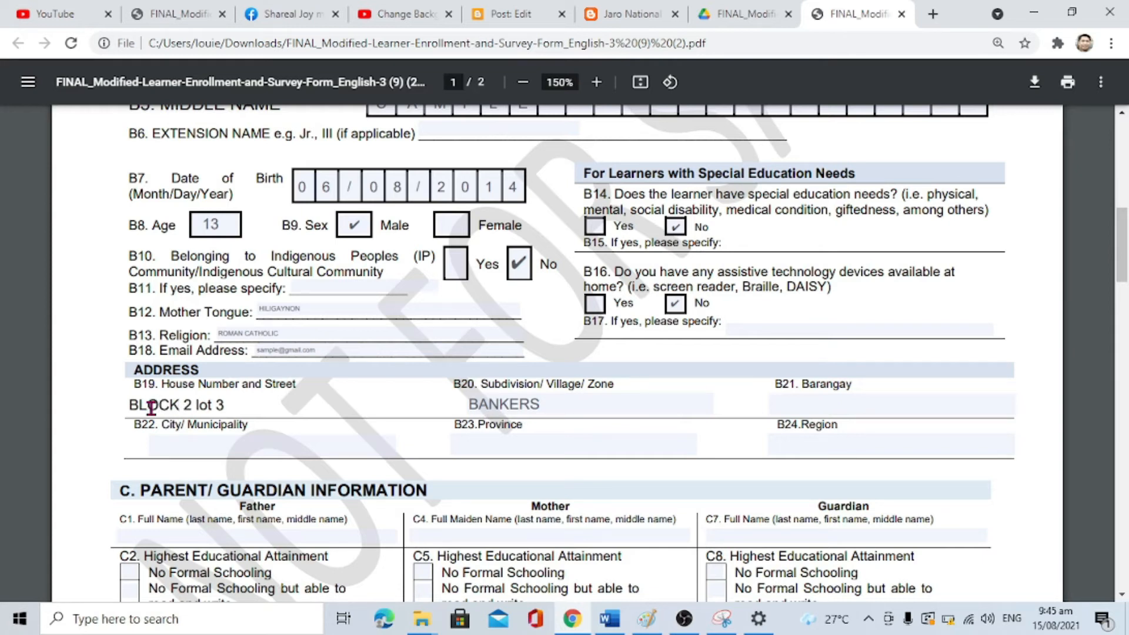
pyautogui.doubleClick(215, 405)
pyautogui.press('BackSpace')
pyautogui.write('LOT')
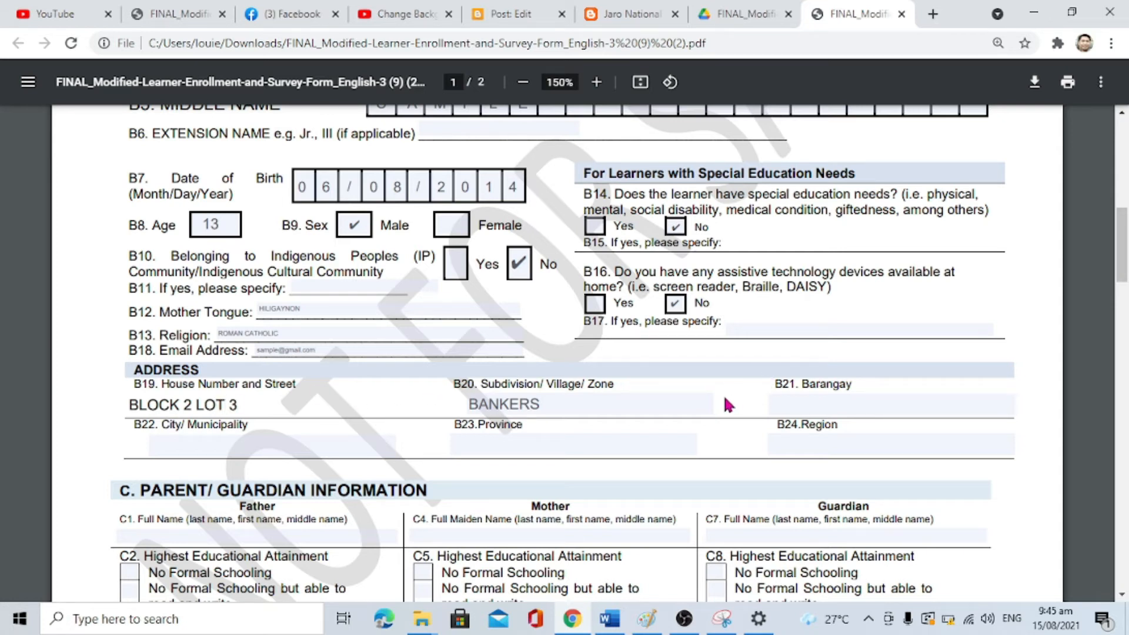
# Step: Fill in the barangay, city/municipality and province of the home address in capitals
pyautogui.click(859, 402)
pyautogui.write('C')
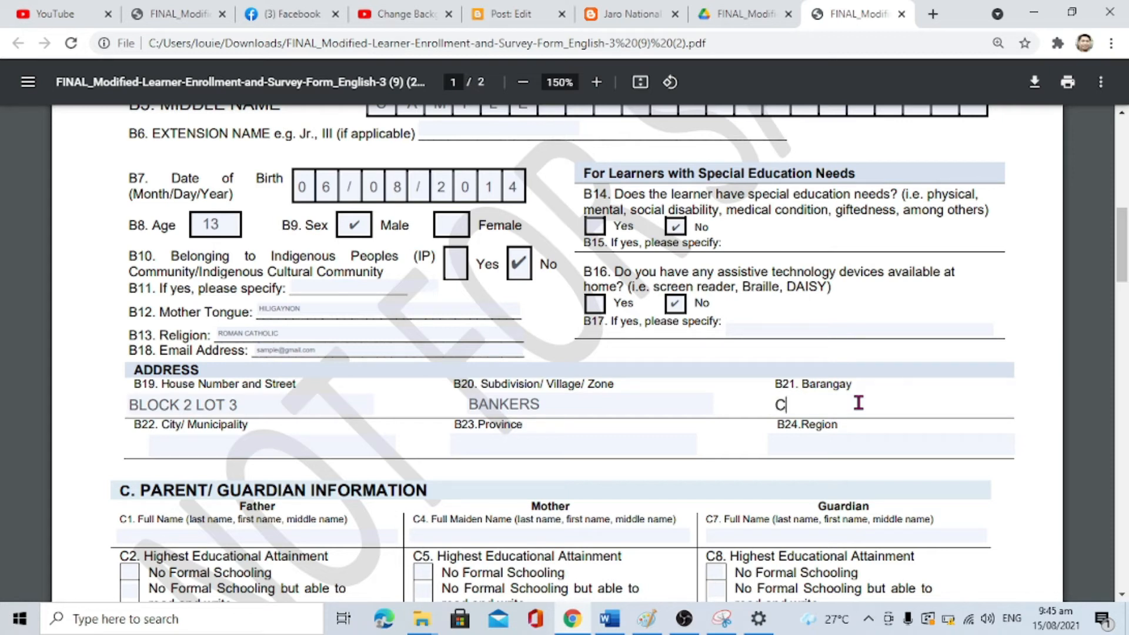
pyautogui.write('ABUGAO')
pyautogui.press('BackSpace')
pyautogui.press('BackSpace')
pyautogui.press('BackSpace')
pyautogui.press('BackSpace')
pyautogui.press('BackSpace')
pyautogui.write('M')
pyautogui.press('BackSpace')
pyautogui.press('BackSpace')
pyautogui.press('BackSpace')
pyautogui.write('TACAS')
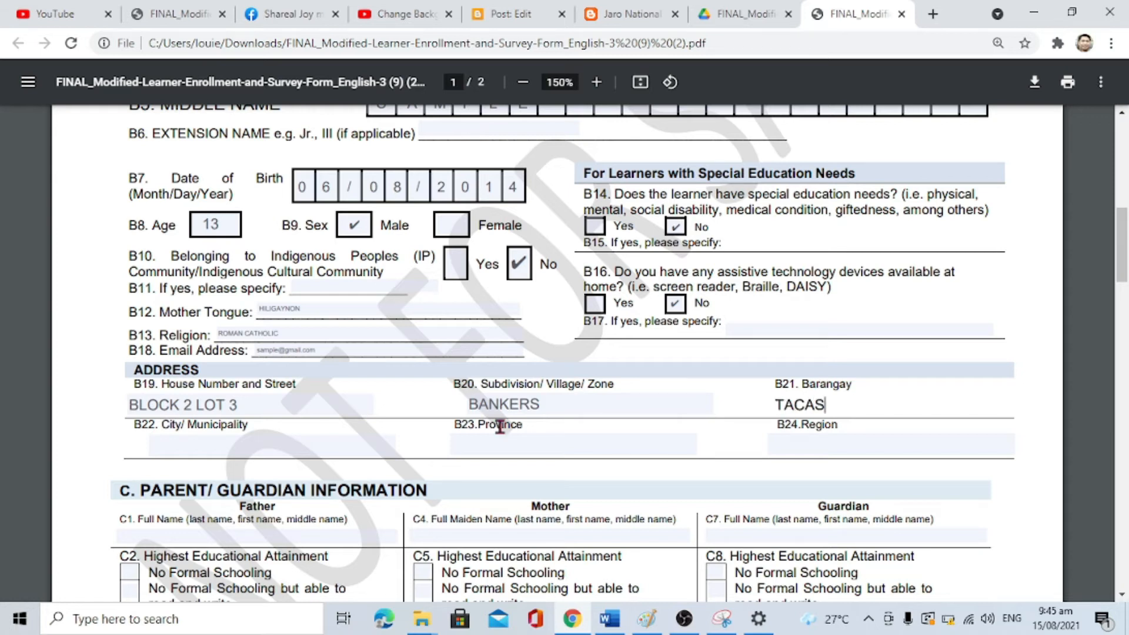
pyautogui.click(161, 451)
pyautogui.write('JARO, IL')
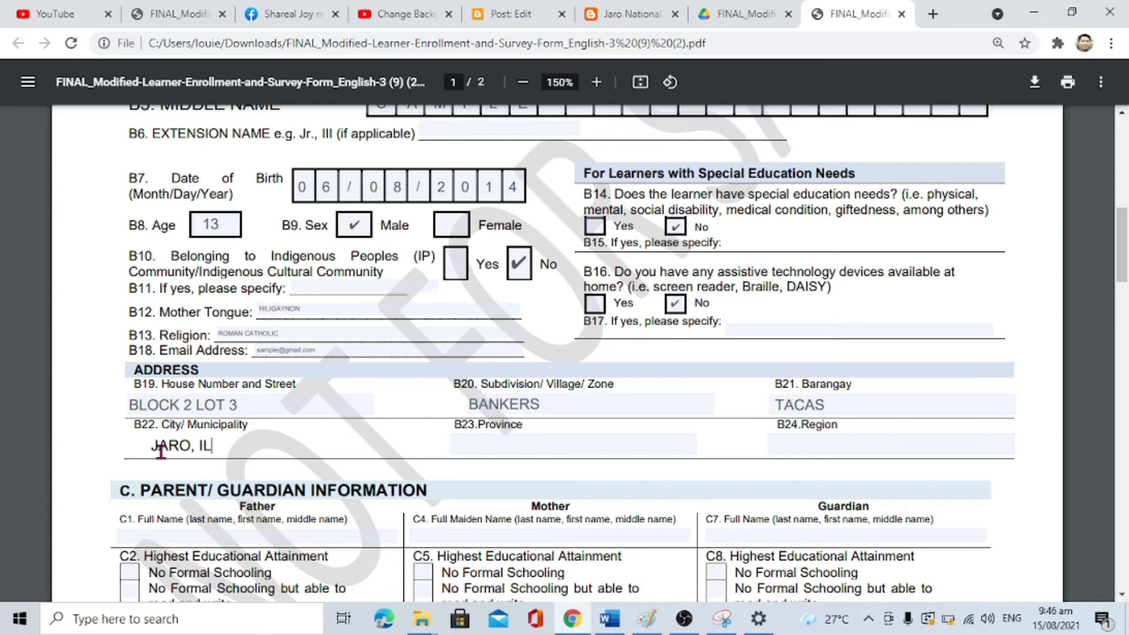
pyautogui.write('OILO CITY')
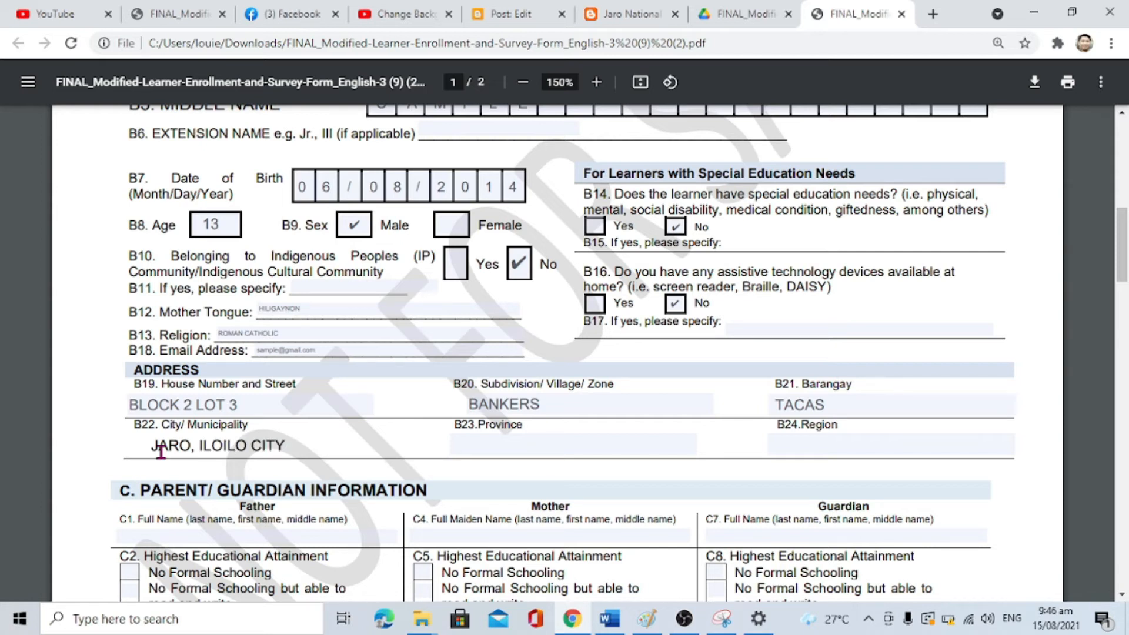
pyautogui.click(457, 439)
pyautogui.write('ILOILO')
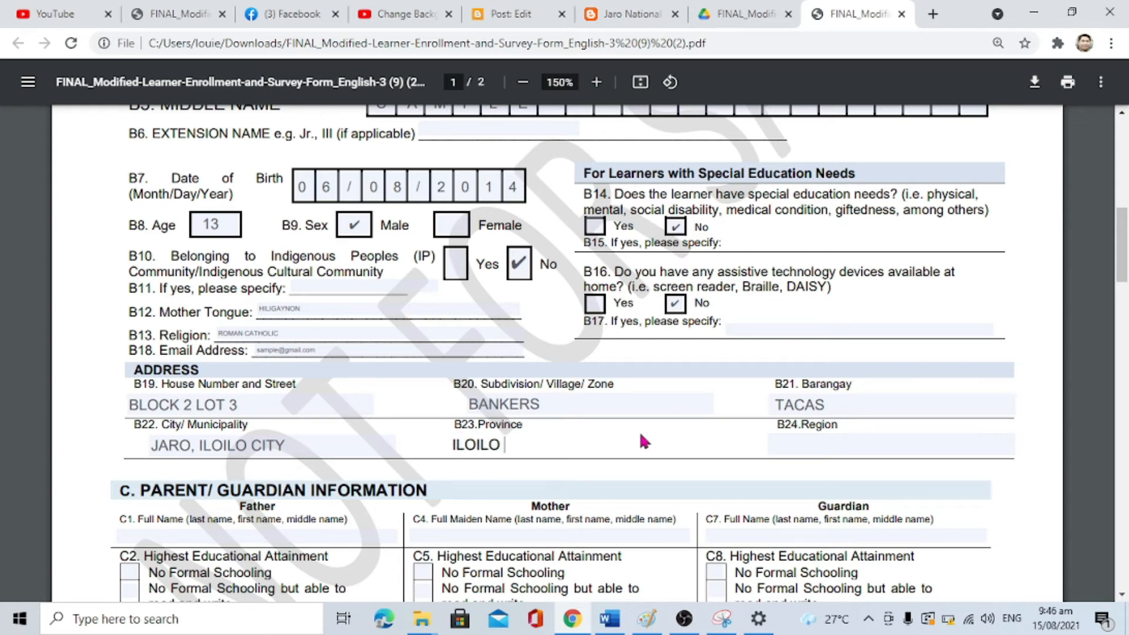
pyautogui.click(872, 448)
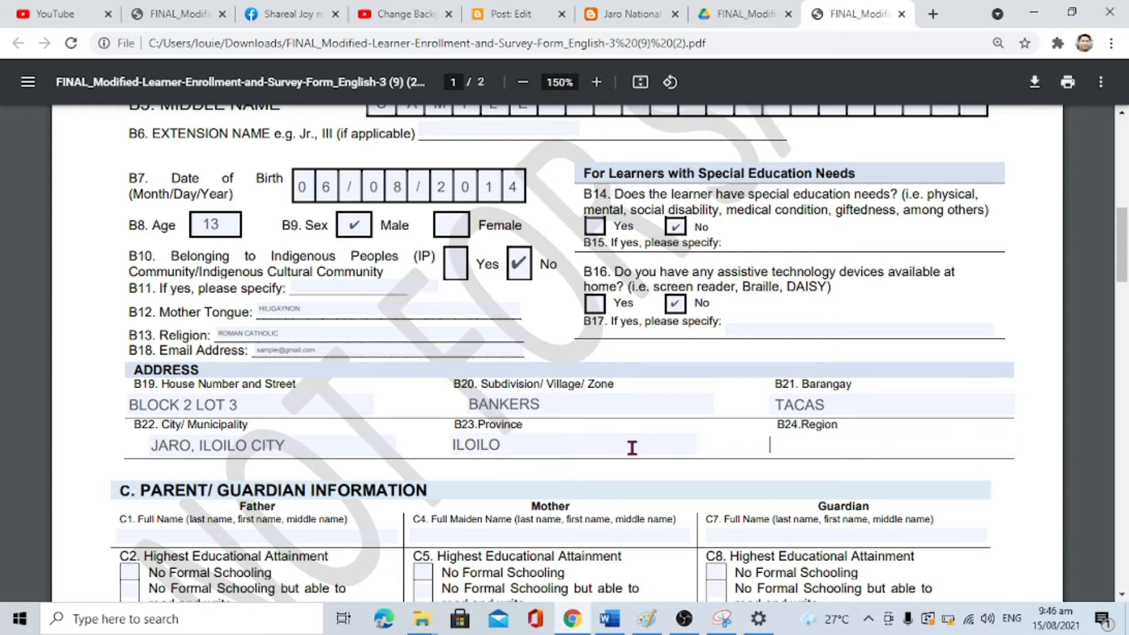
# Step: Enter the father's full name and mother's maiden name, and select both parents' education levels
pyautogui.write('6')
pyautogui.scroll(-5, 650, 480)
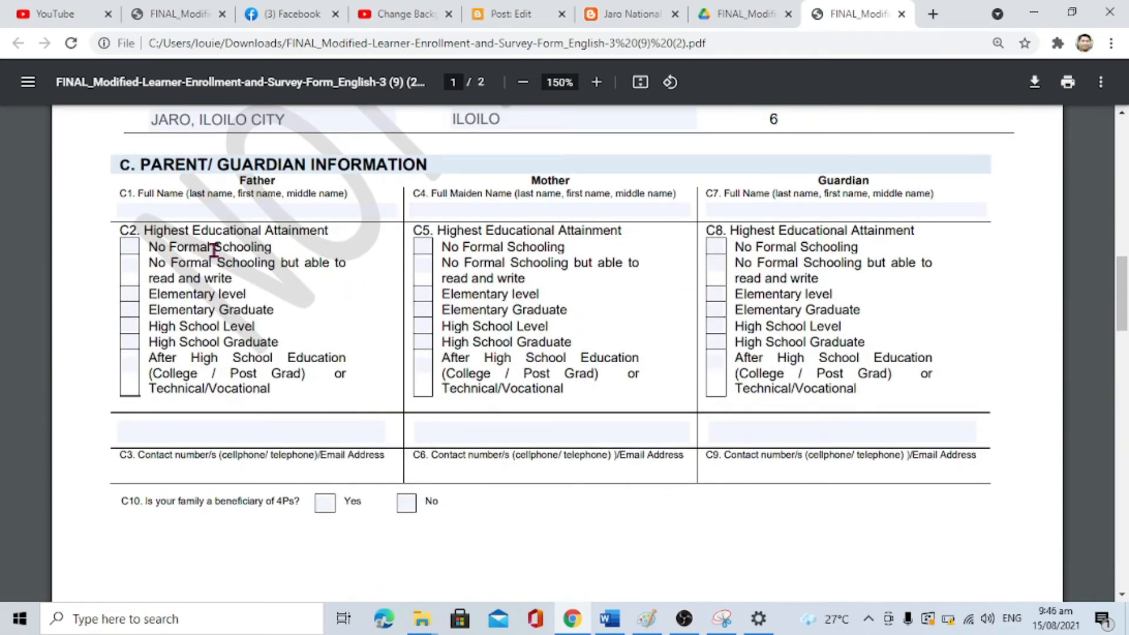
pyautogui.click(160, 211)
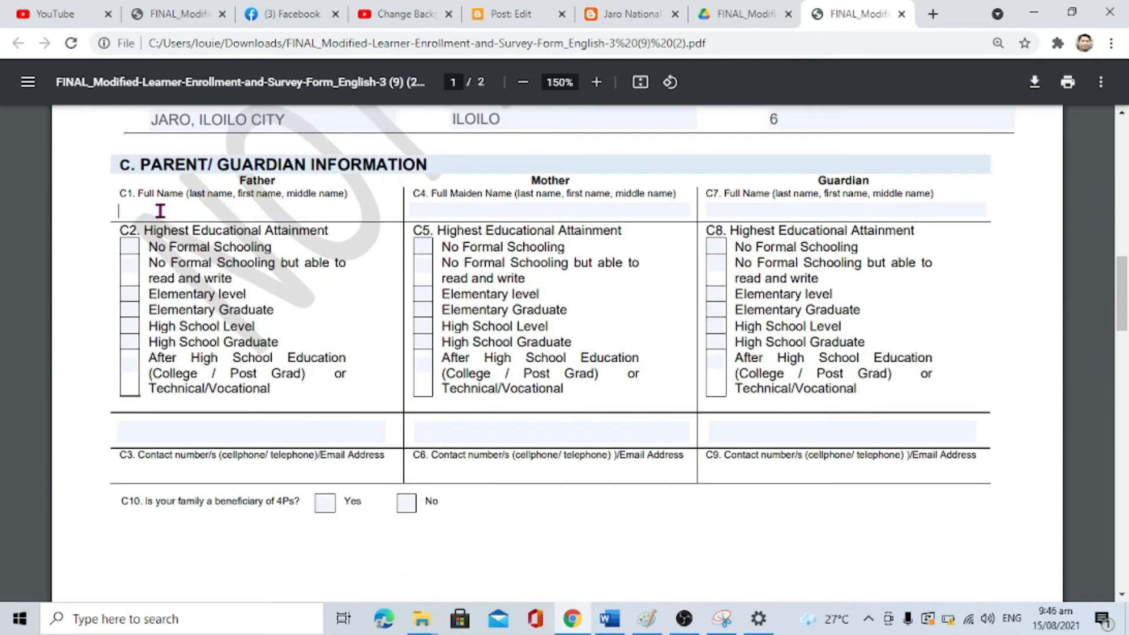
pyautogui.click(478, 214)
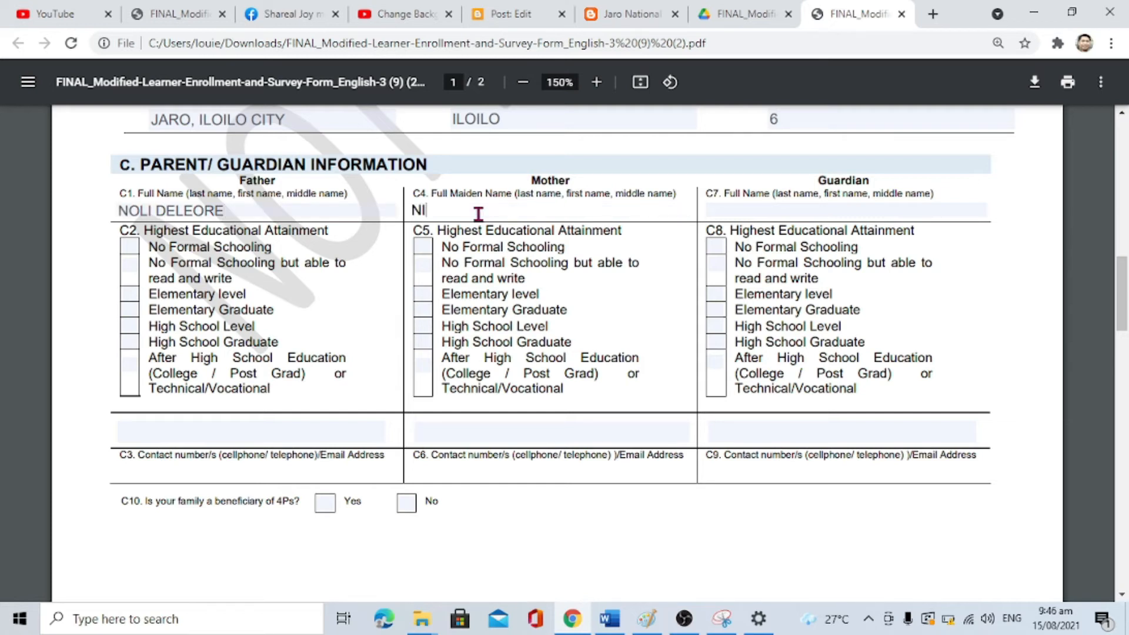
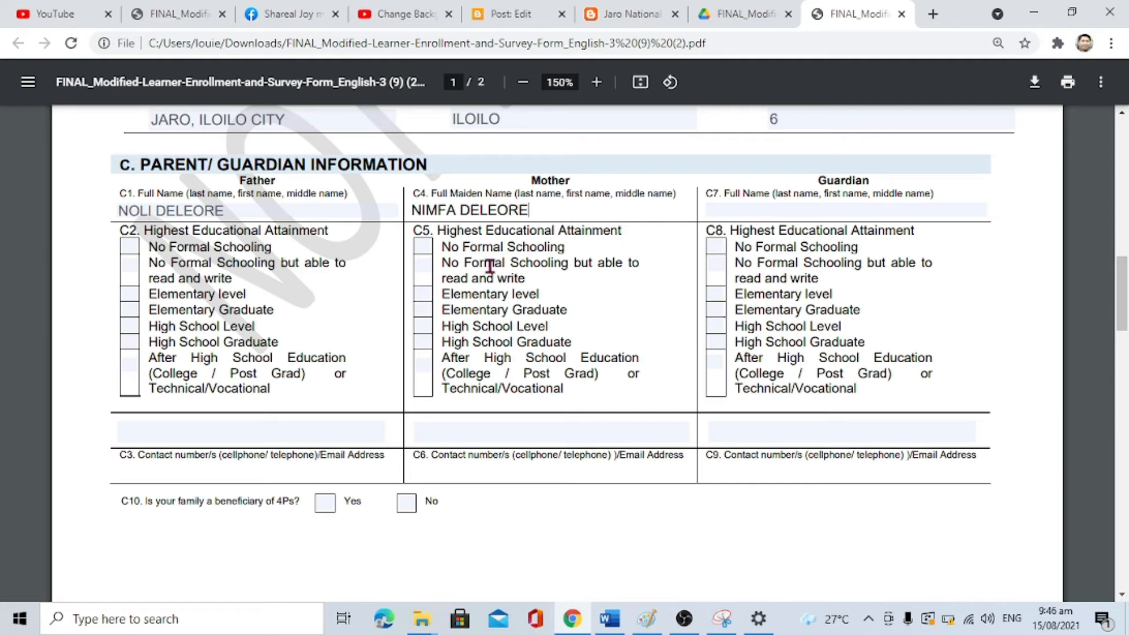
pyautogui.click(732, 211)
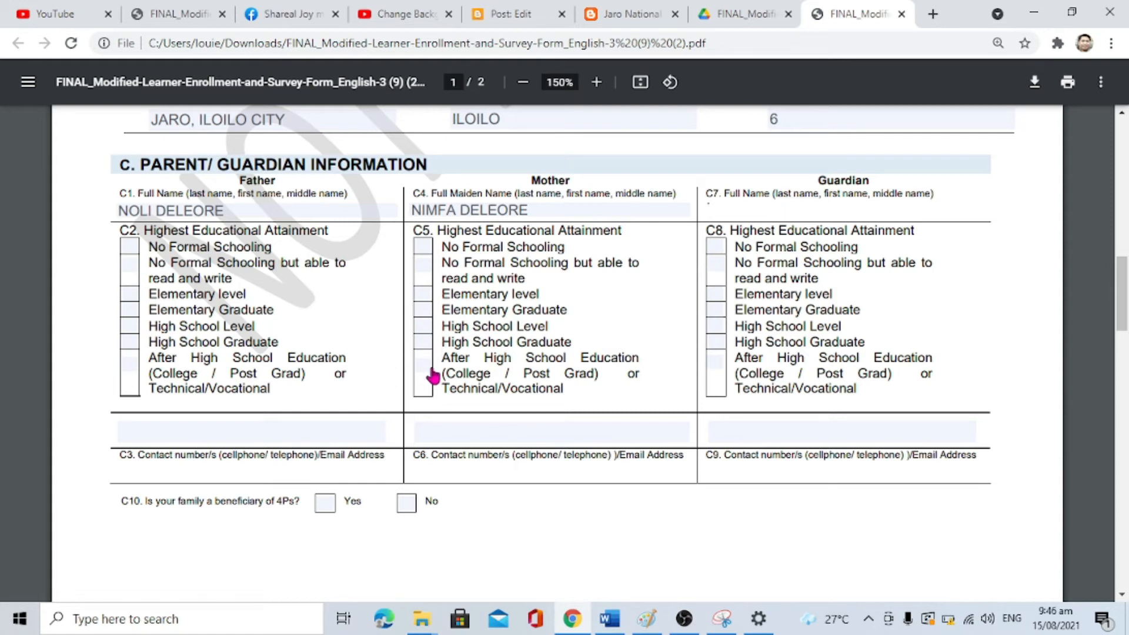
pyautogui.click(423, 371)
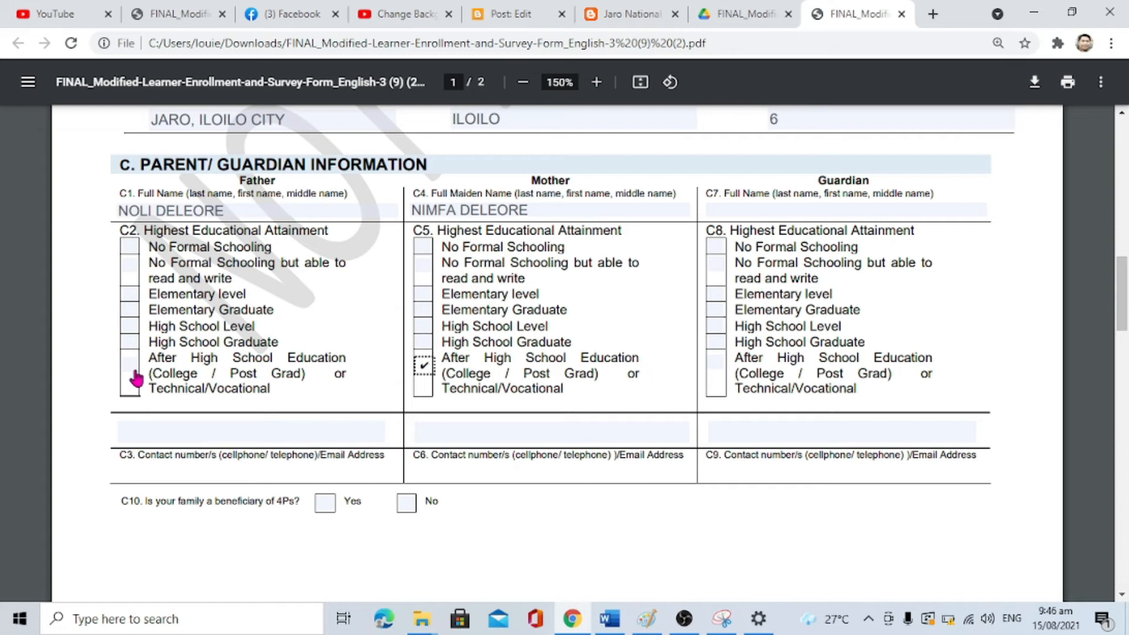
pyautogui.click(128, 328)
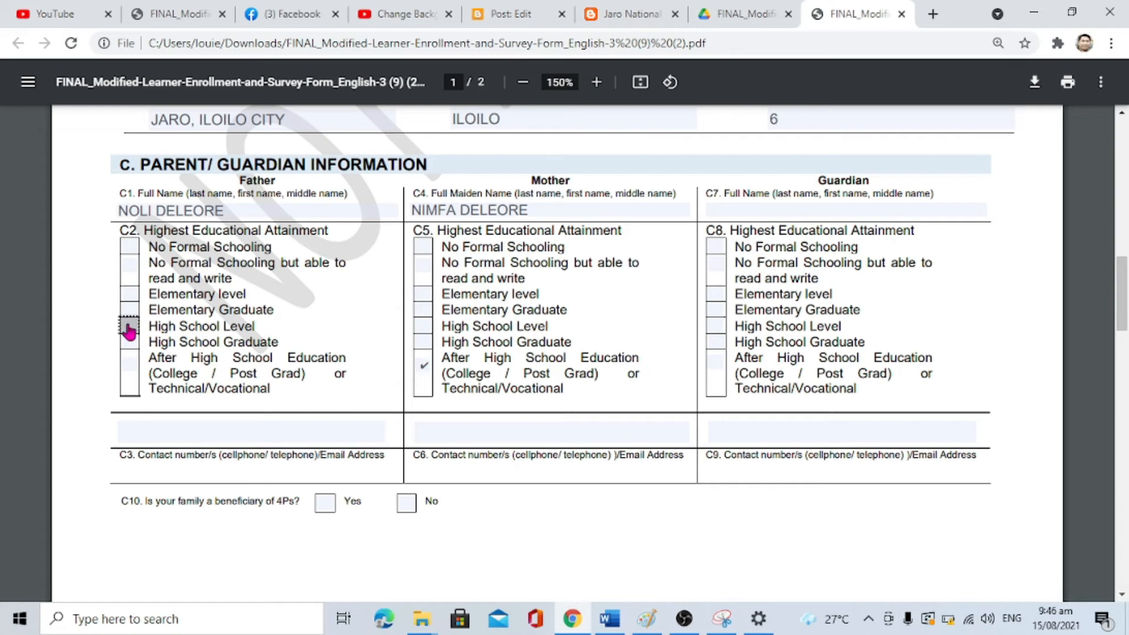
# Step: Enter the father's and mother's mobile numbers and mark the family as a 4Ps beneficiary
pyautogui.click(262, 433)
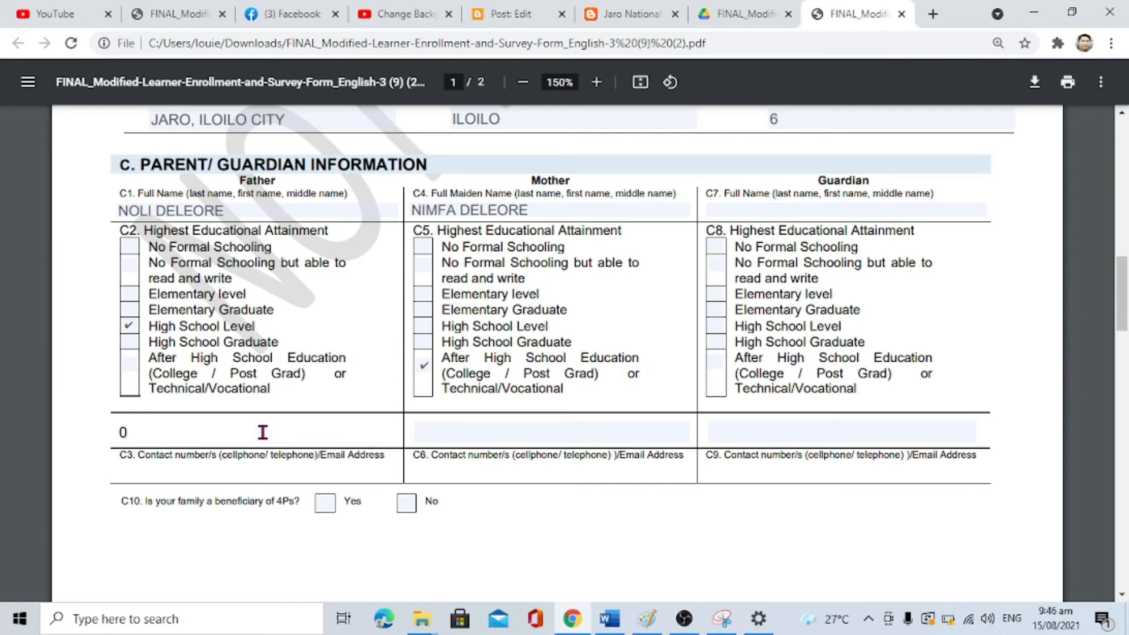
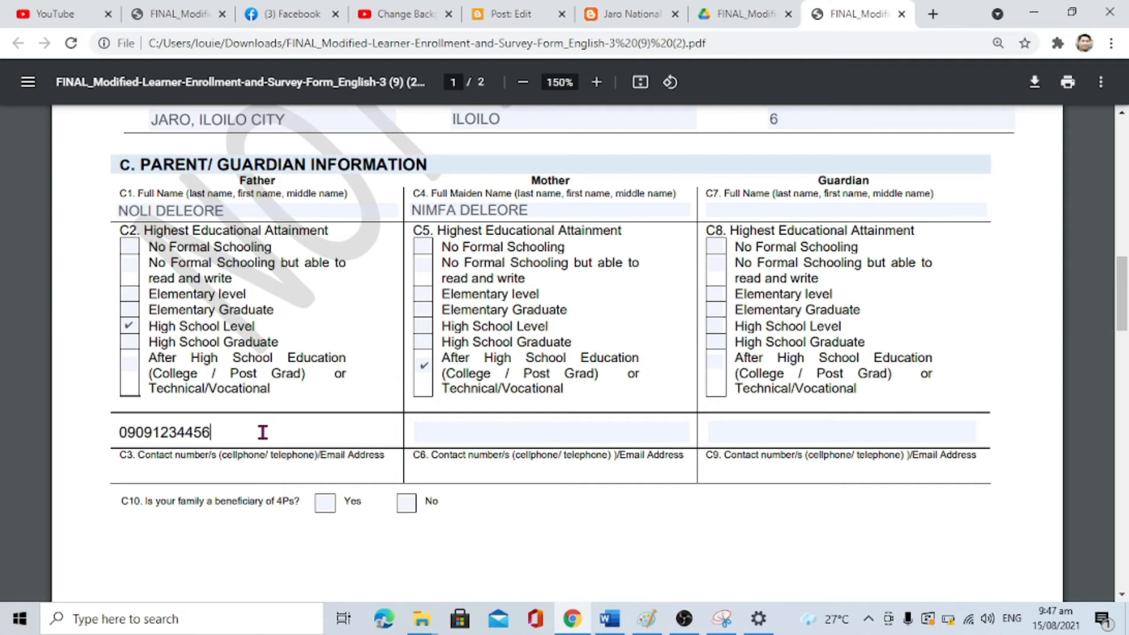
pyautogui.click(479, 434)
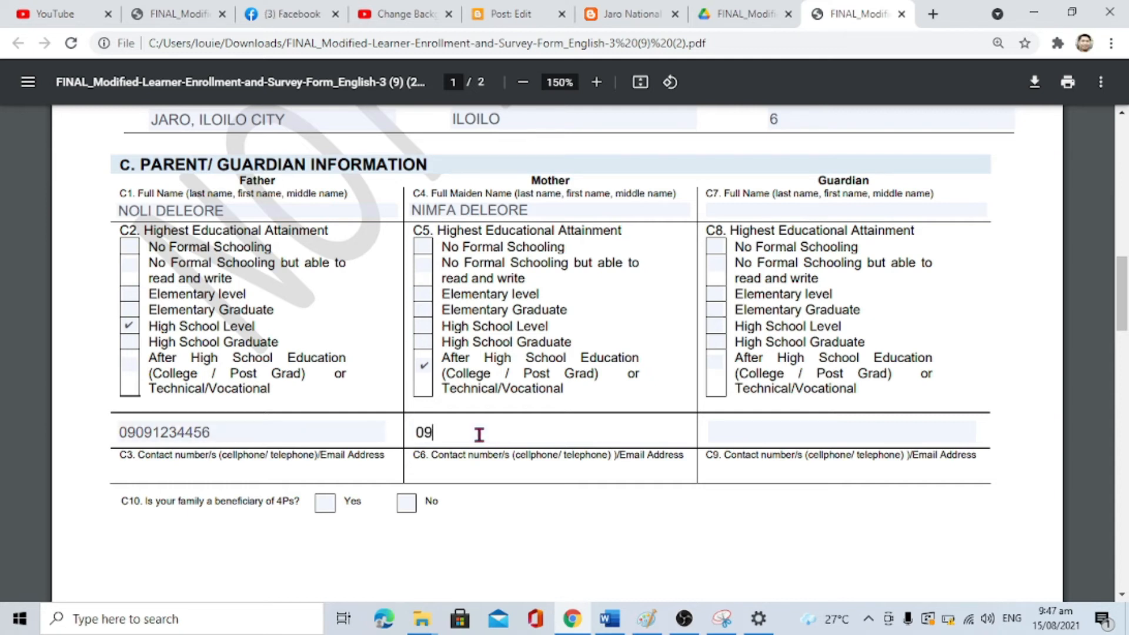
pyautogui.click(327, 502)
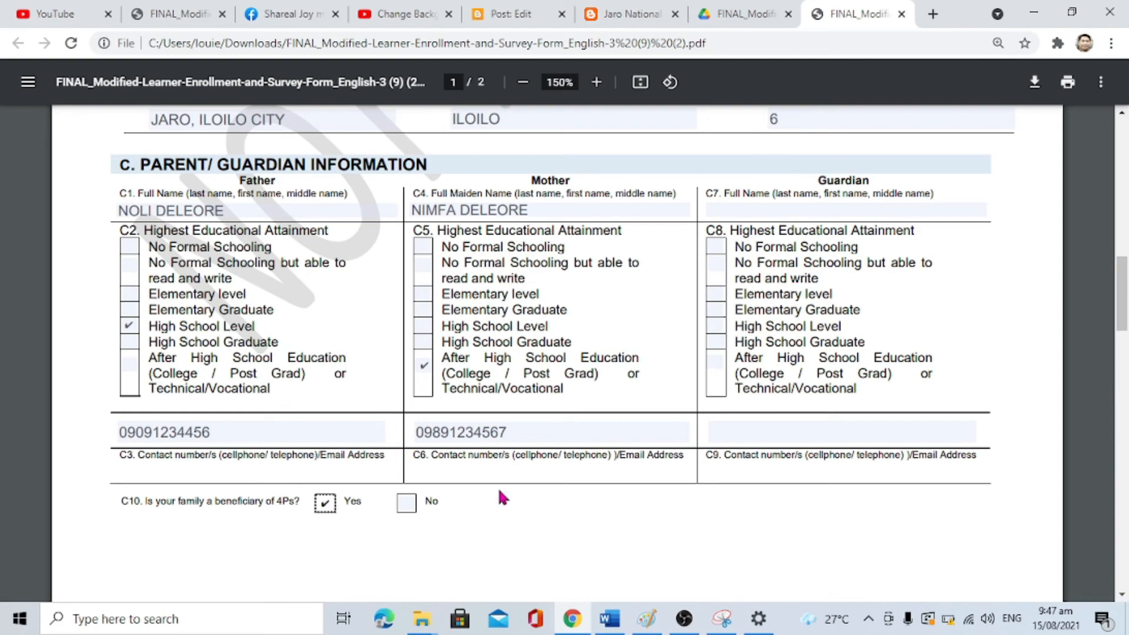
# Step: Fill in the D1 household counts per grade, including 0 for Grade 3 and 1 for Grade 12
pyautogui.scroll(-15, 498, 491)
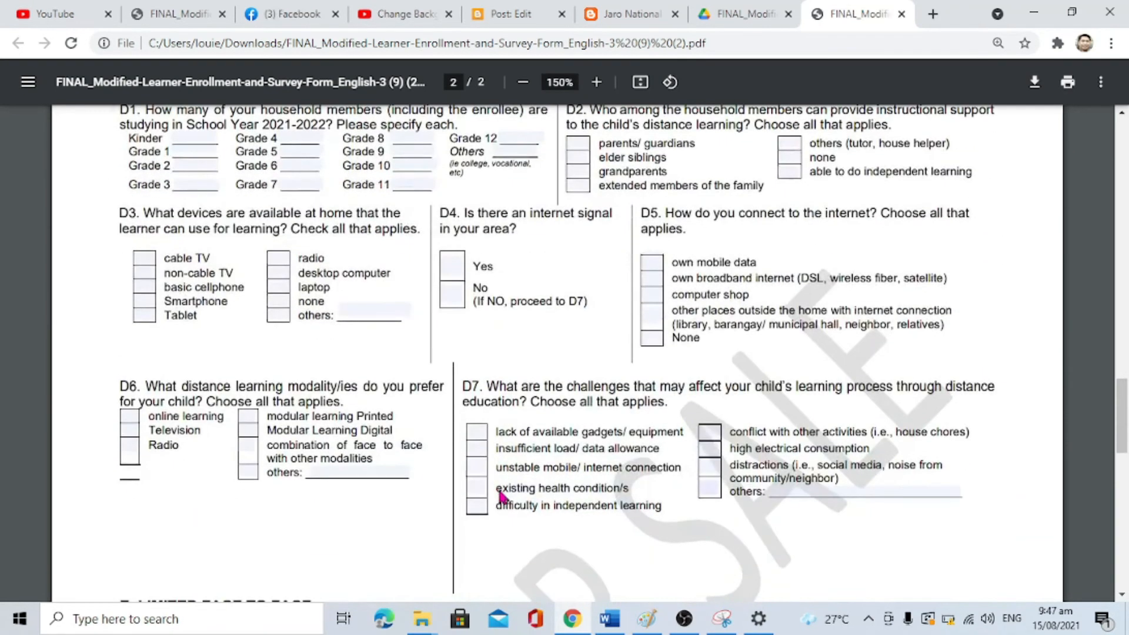
pyautogui.scroll(2, 500, 496)
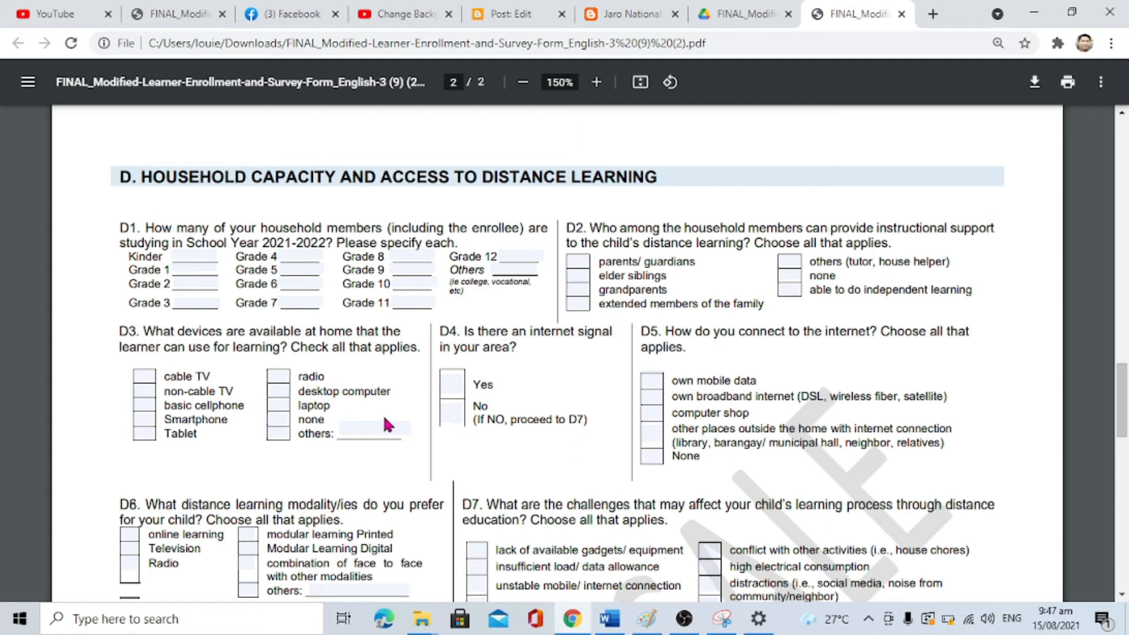
pyautogui.click(179, 259)
pyautogui.click(187, 271)
pyautogui.press('BackSpace')
pyautogui.click(184, 288)
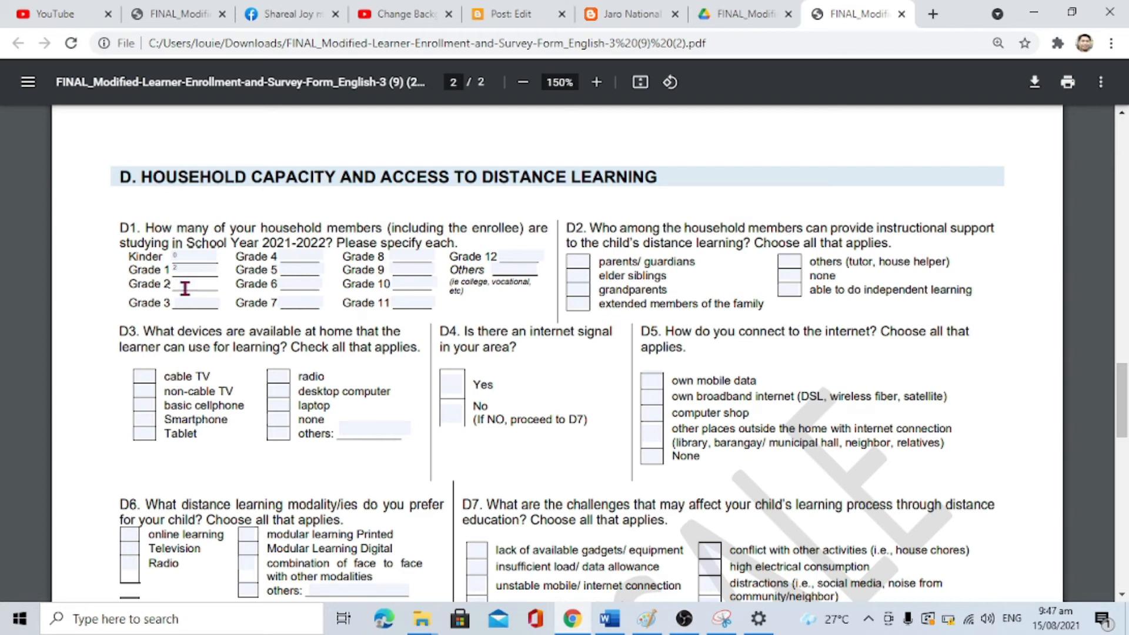
pyautogui.click(185, 303)
pyautogui.write('0')
pyautogui.click(183, 282)
pyautogui.click(180, 272)
pyautogui.click(181, 257)
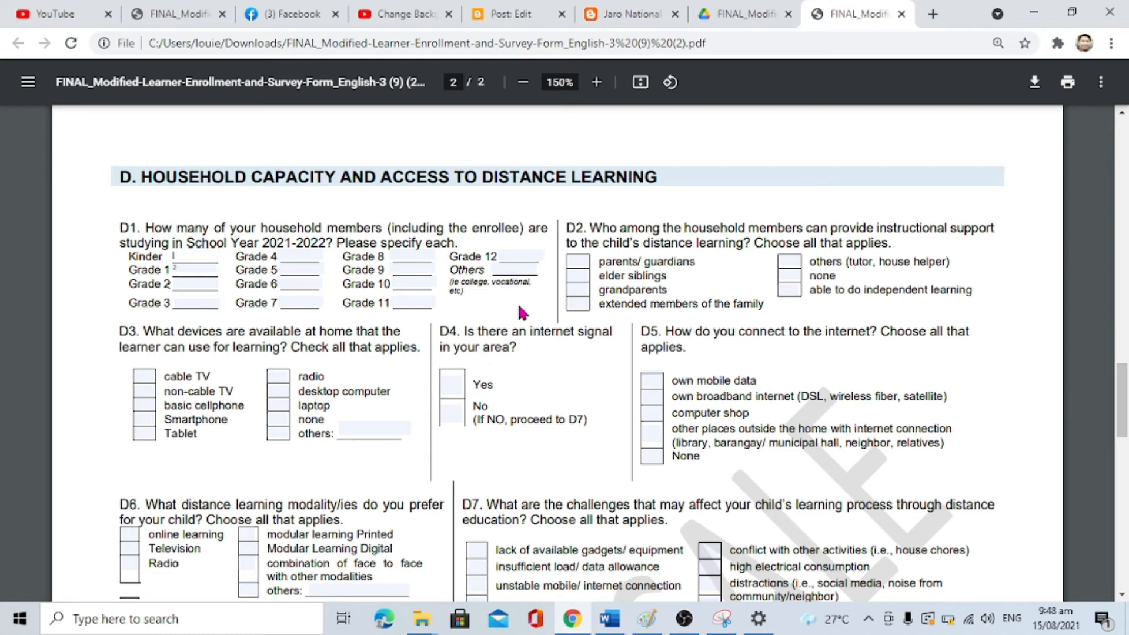
pyautogui.click(513, 250)
pyautogui.write('1')
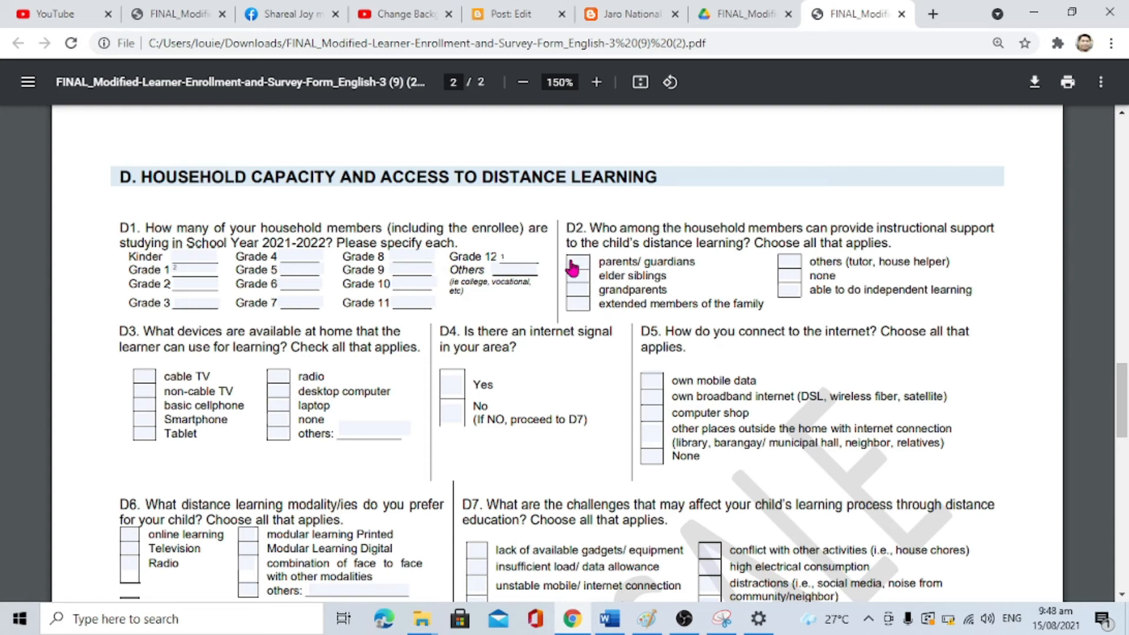
# Step: Choose parents/guardians and elder siblings as support; mark non-cable TV, smartphone and desktop devices
pyautogui.click(572, 268)
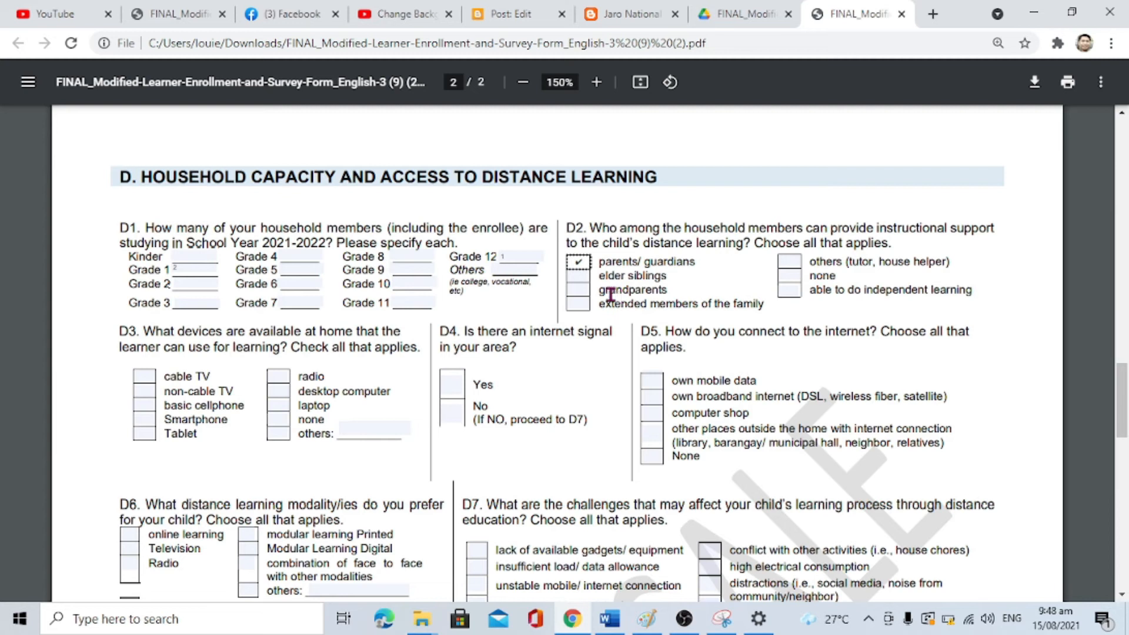
pyautogui.click(575, 279)
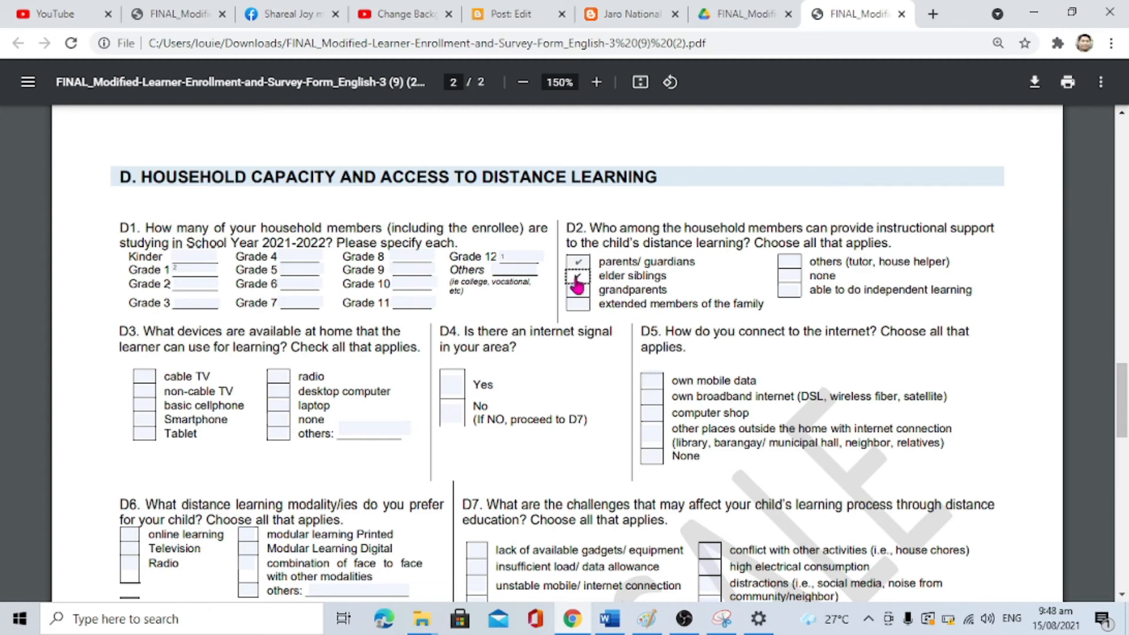
pyautogui.scroll(-1, 550, 421)
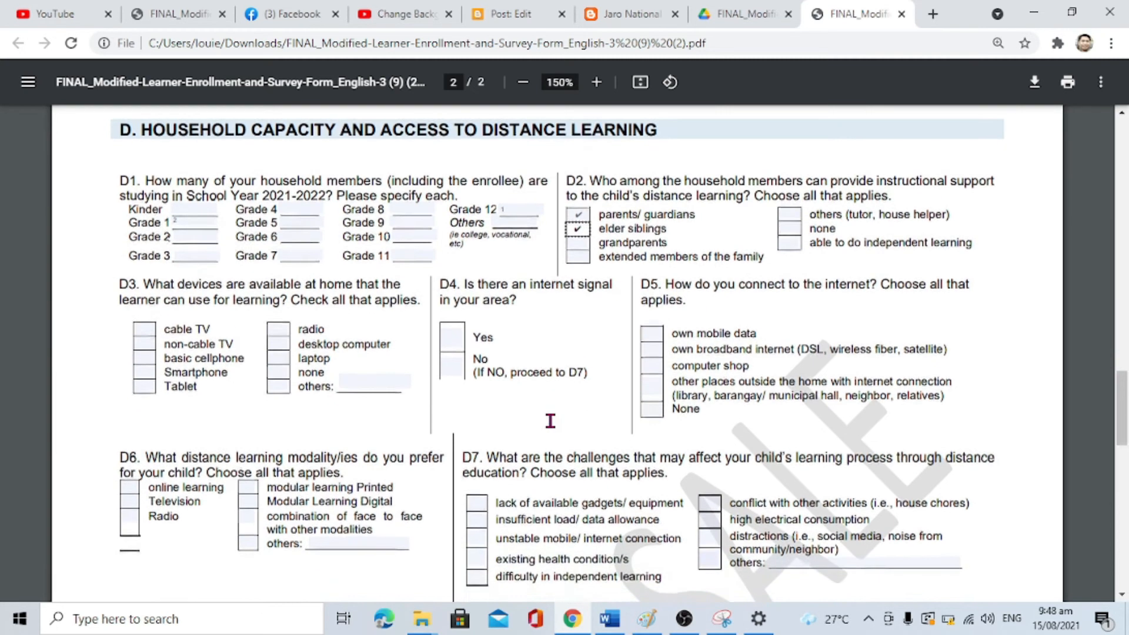
pyautogui.scroll(-2, 550, 421)
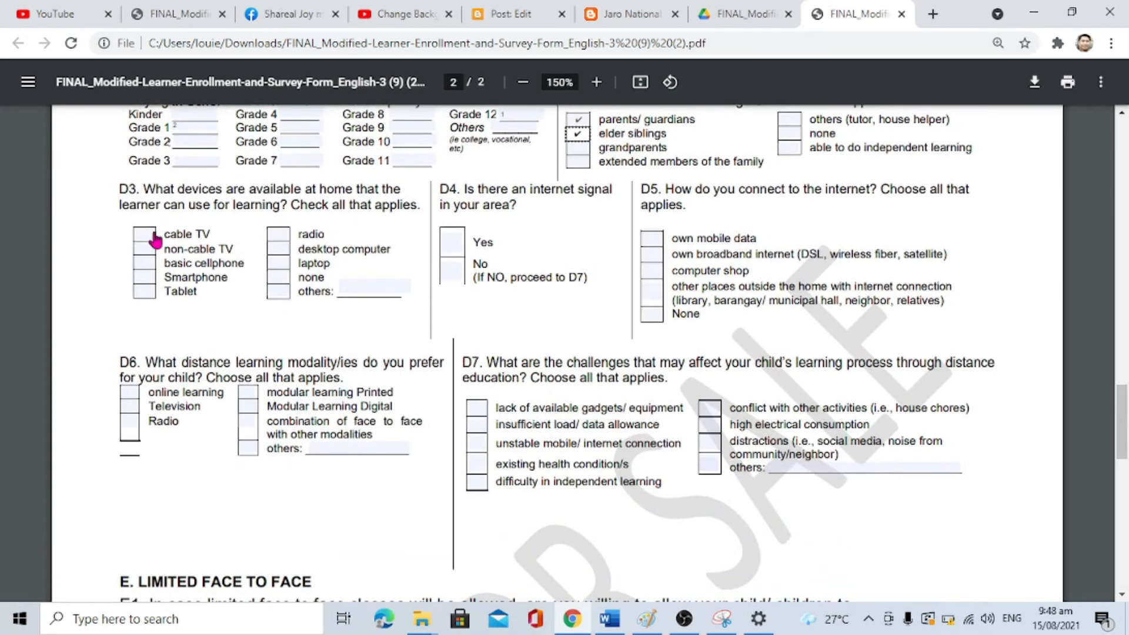
pyautogui.click(143, 251)
pyautogui.click(144, 277)
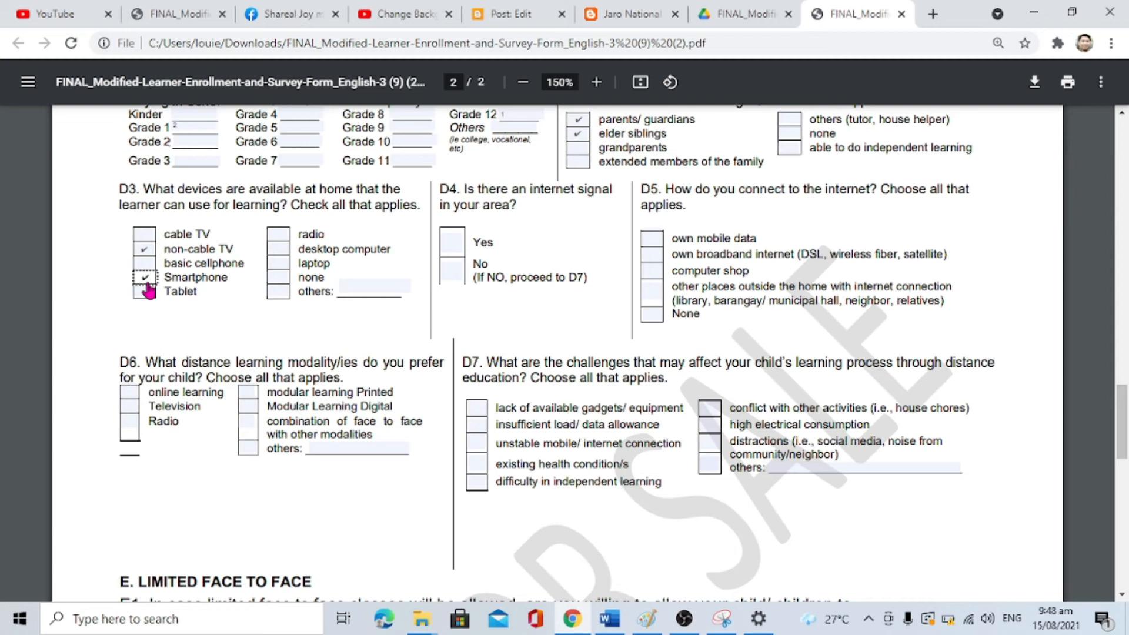
pyautogui.click(279, 249)
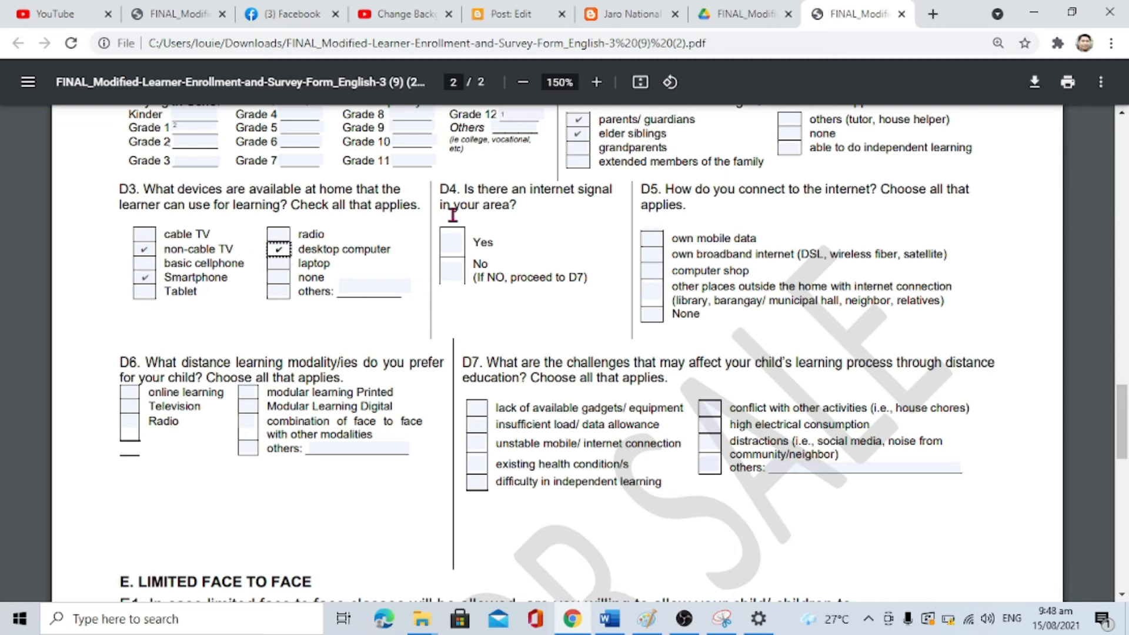
# Step: Mark internet signal Yes, own mobile data, online learning, and difficulty in independent learning
pyautogui.click(457, 244)
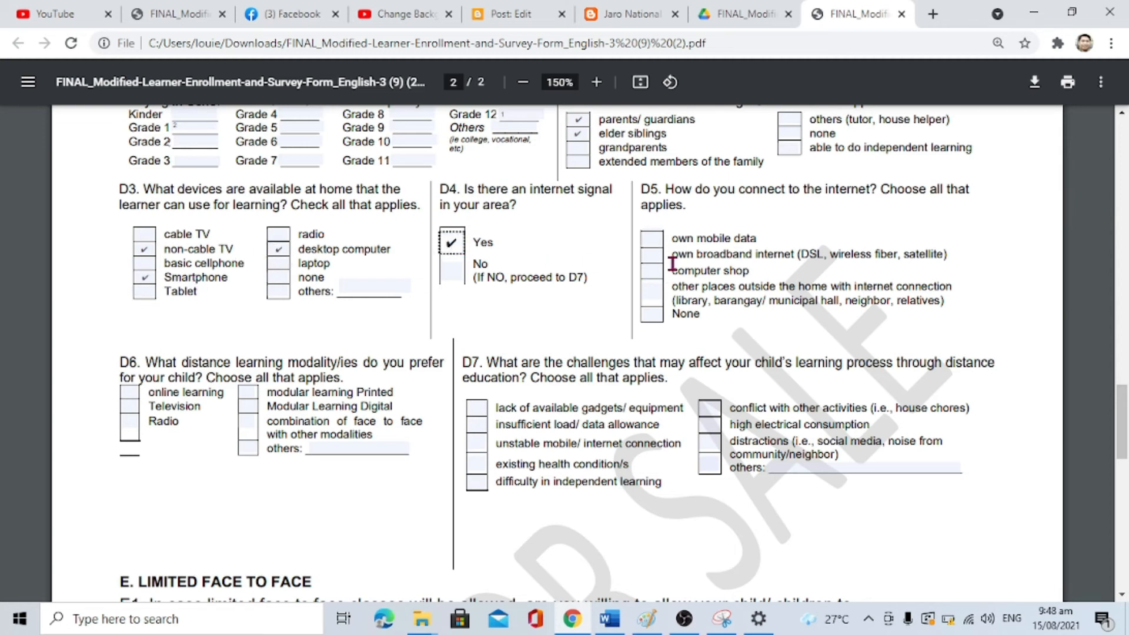
pyautogui.click(656, 244)
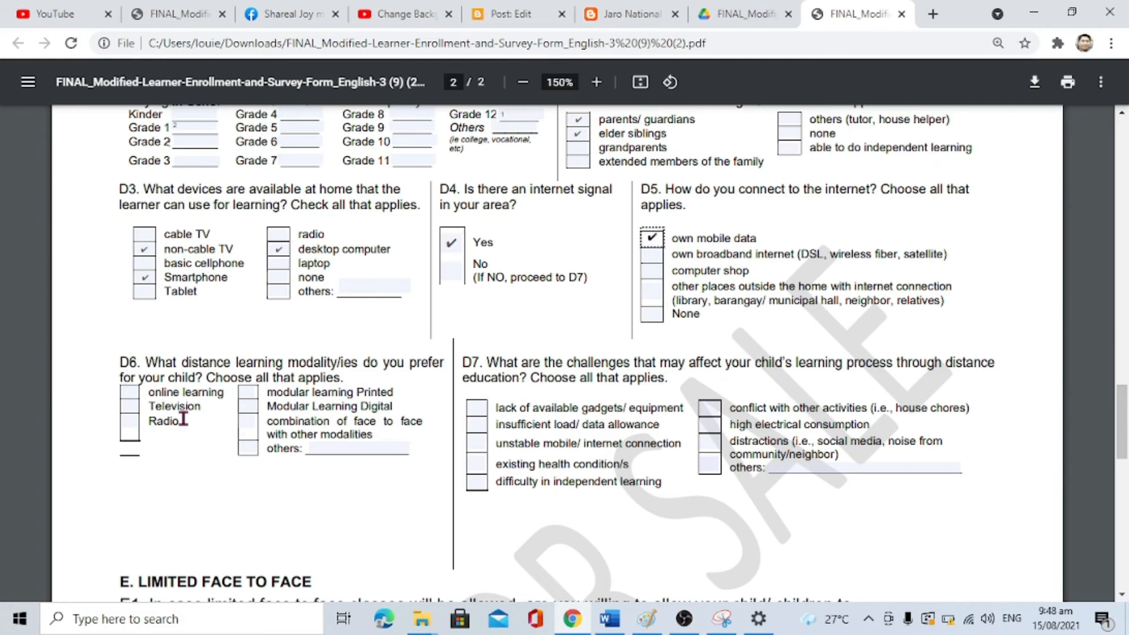
pyautogui.click(130, 394)
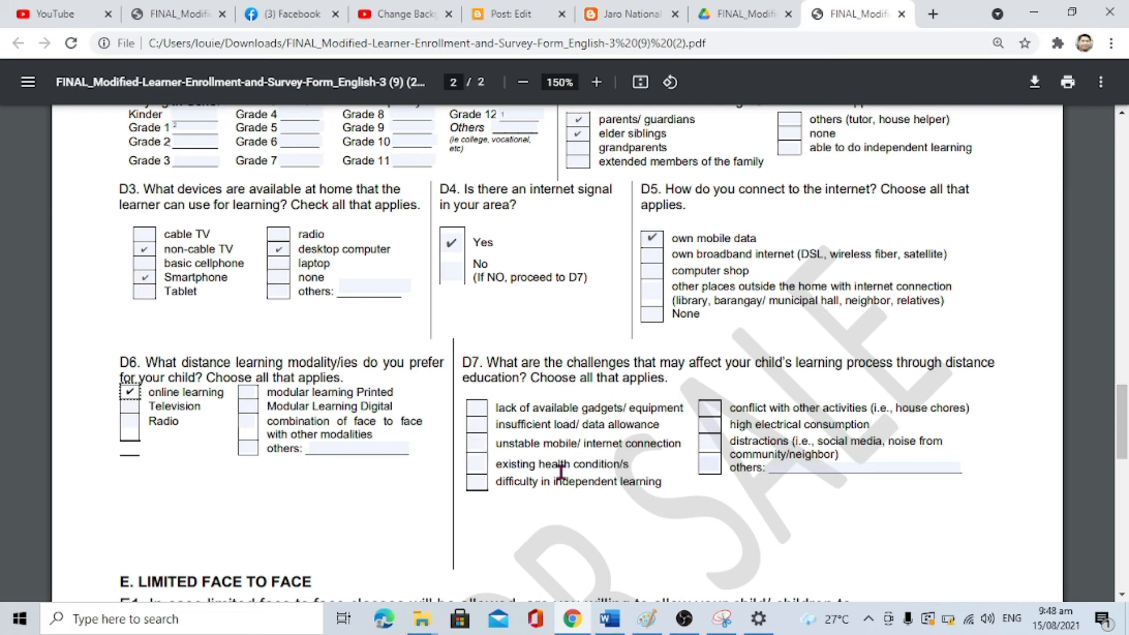
pyautogui.click(477, 487)
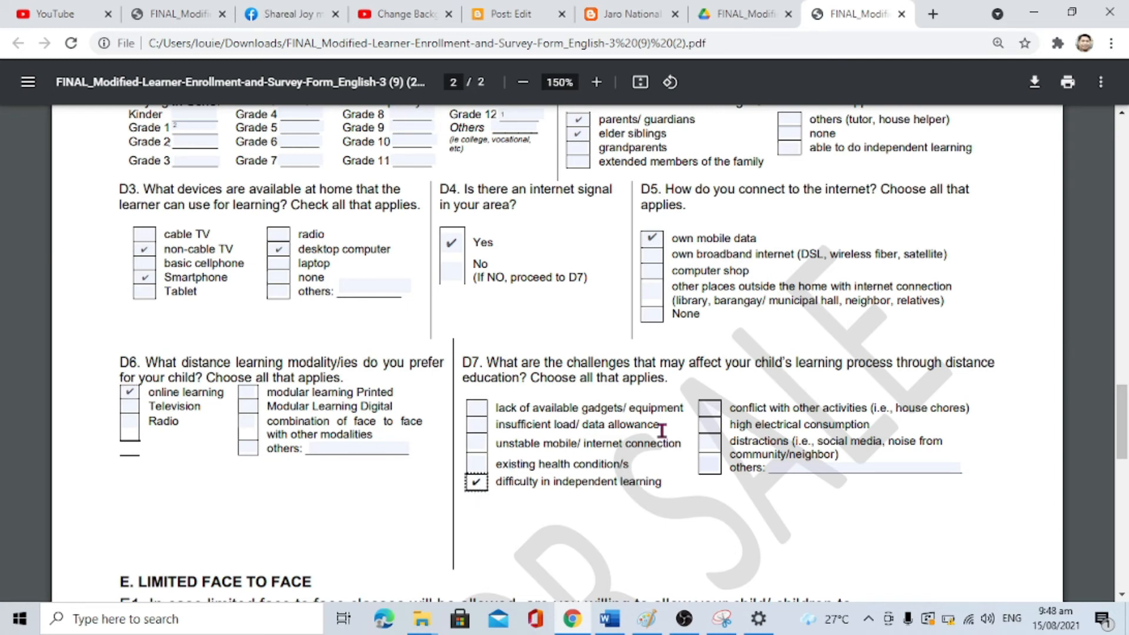
pyautogui.scroll(-5, 757, 442)
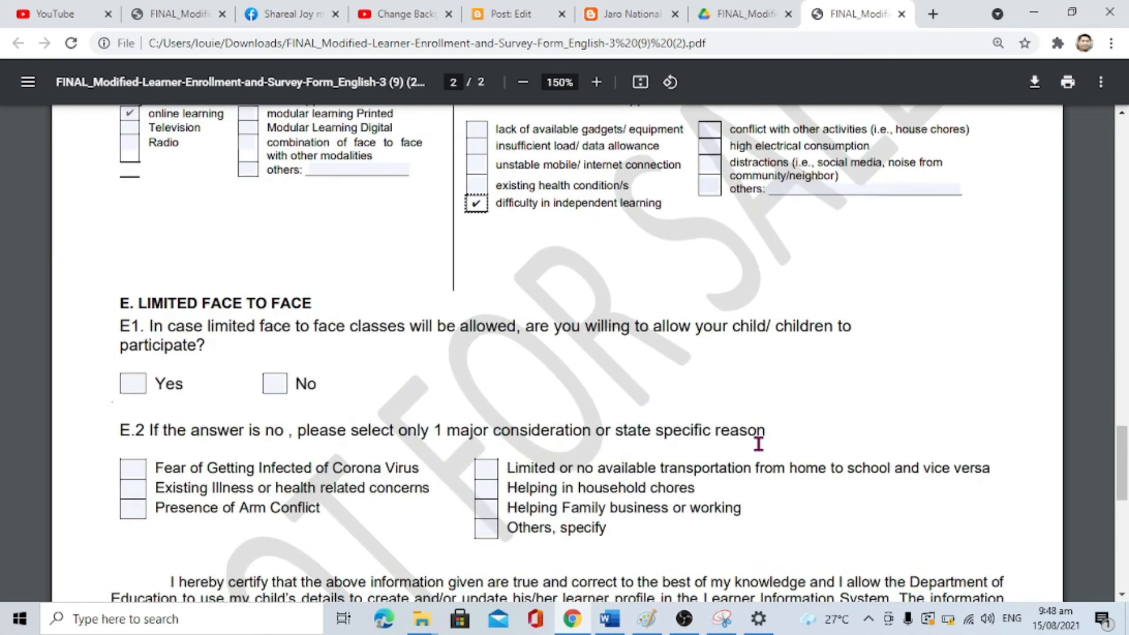
# Step: Add distractions as a D7 challenge and answer No to limited face-to-face classes
pyautogui.click(707, 170)
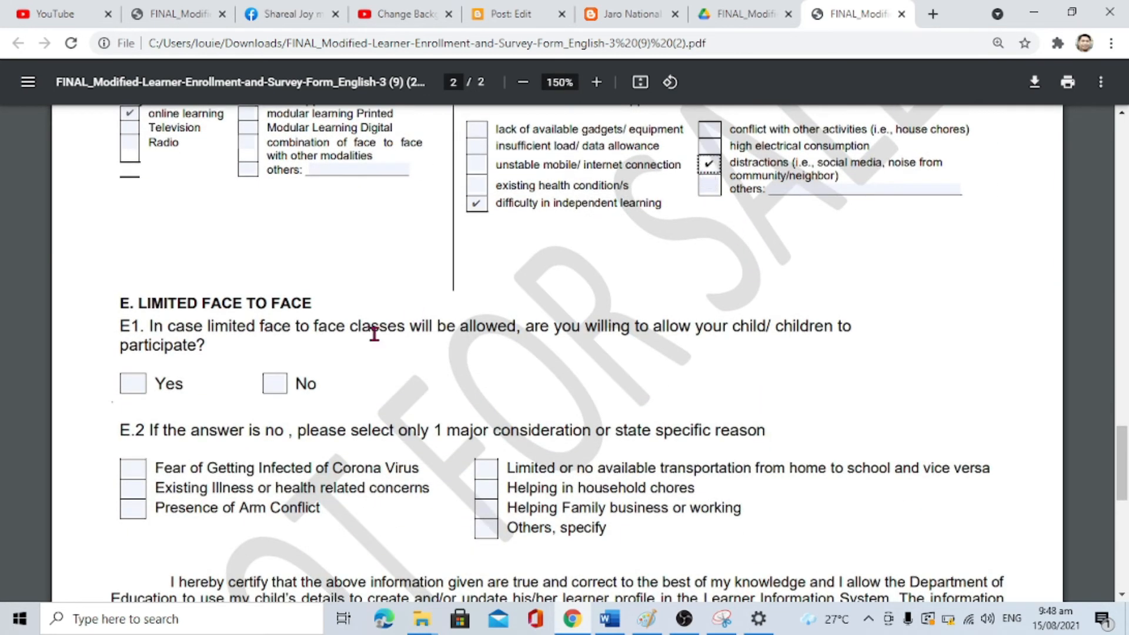
pyautogui.scroll(-2, 316, 330)
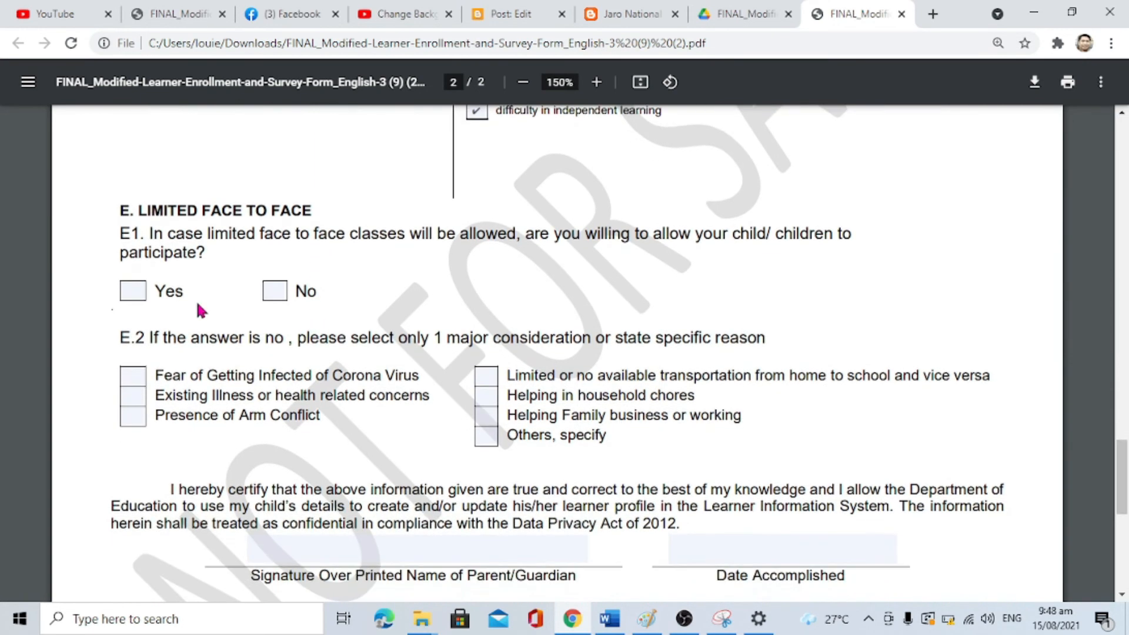
pyautogui.click(270, 294)
pyautogui.click(274, 291)
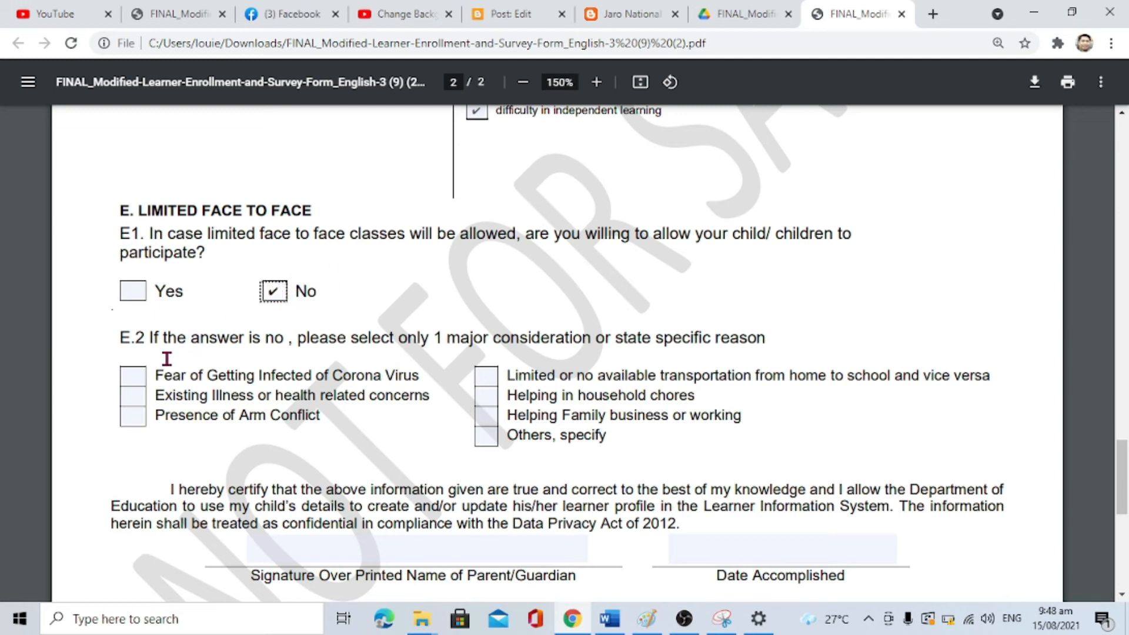
# Step: Give fear of Corona Virus infection and limited transportation as the E.2 reasons
pyautogui.scroll(-3, 165, 359)
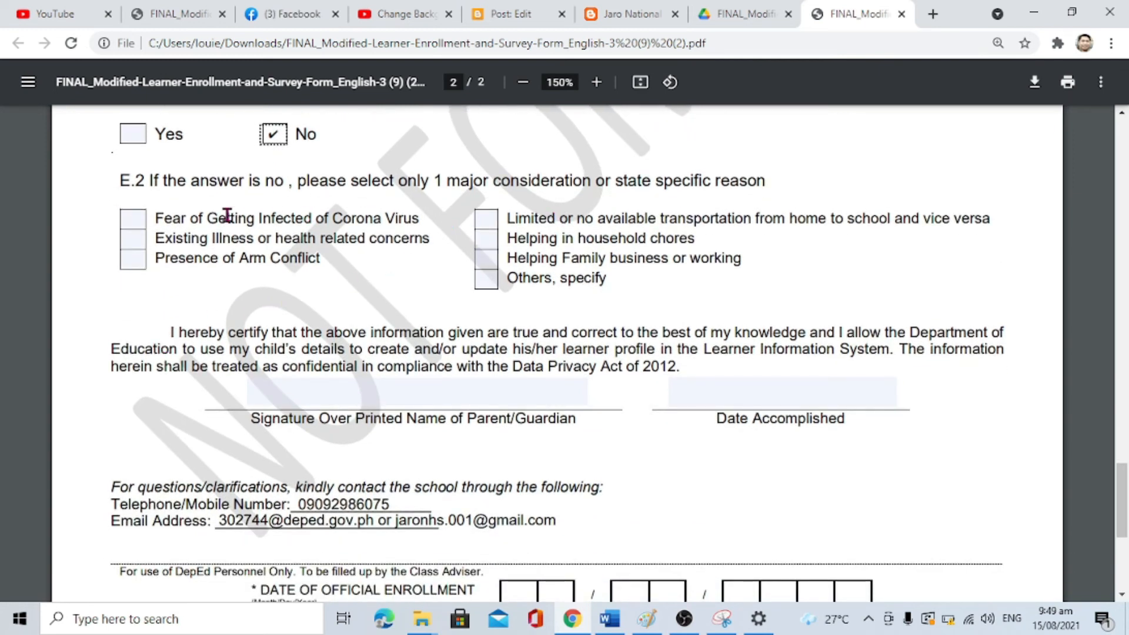
pyautogui.click(133, 225)
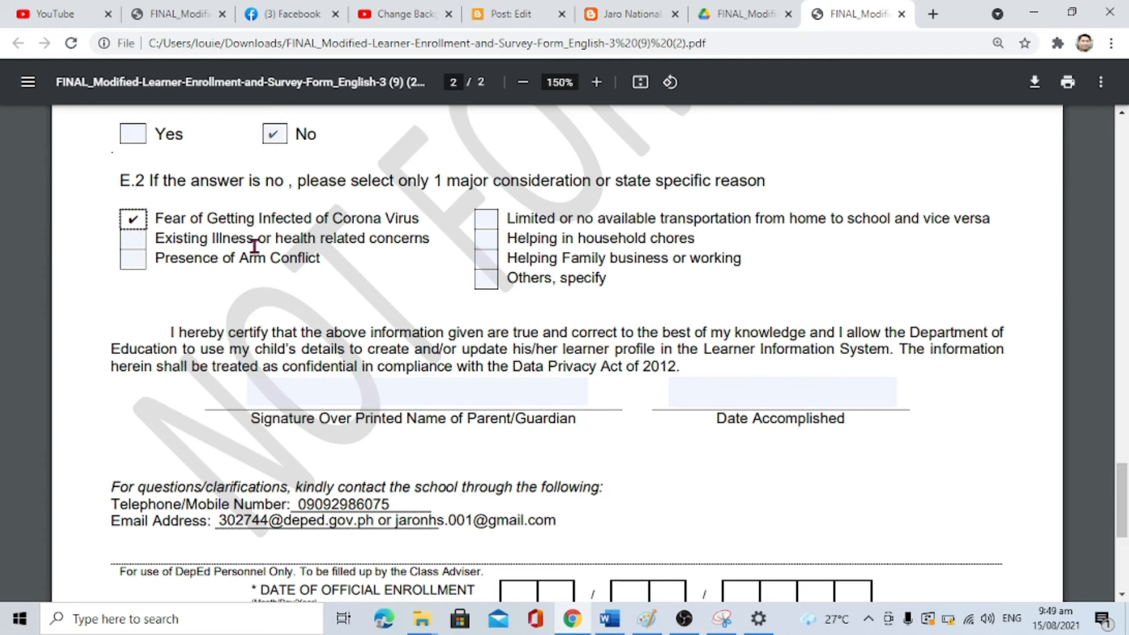
pyautogui.click(490, 222)
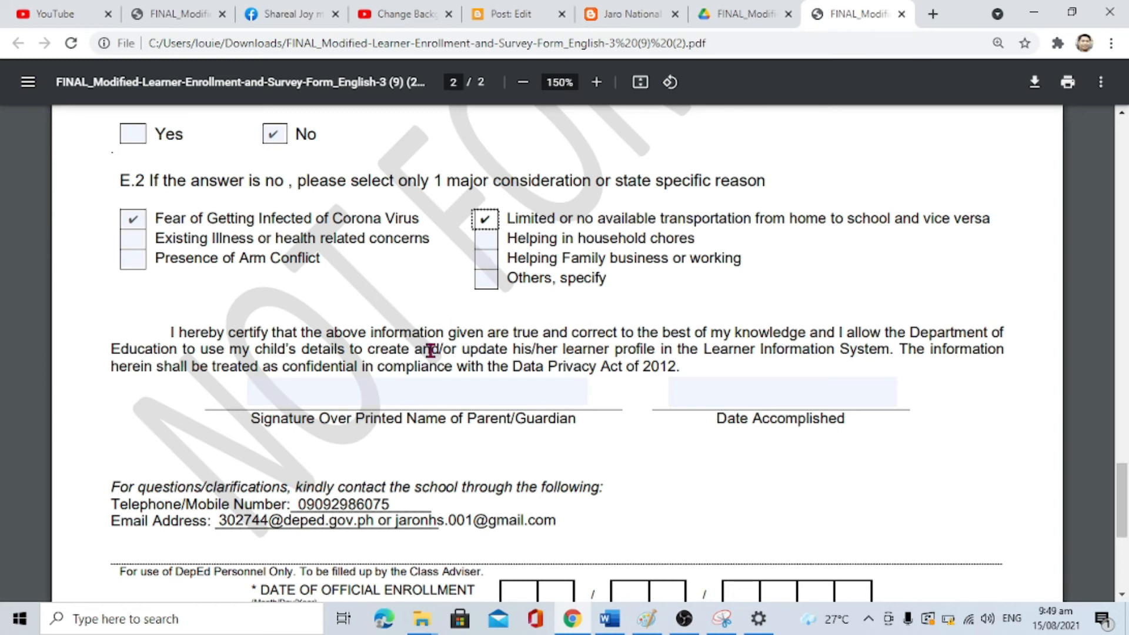
pyautogui.scroll(-3, 432, 348)
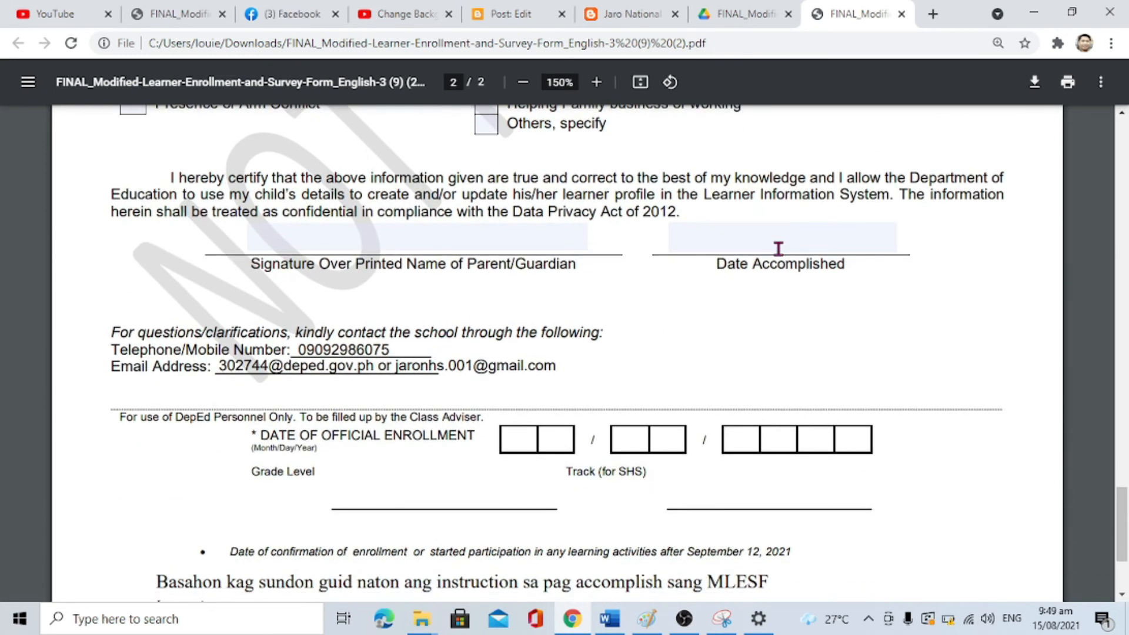
# Step: Enter 08-15-2021 as Date Accomplished and type the parent's name in the signature field
pyautogui.click(778, 248)
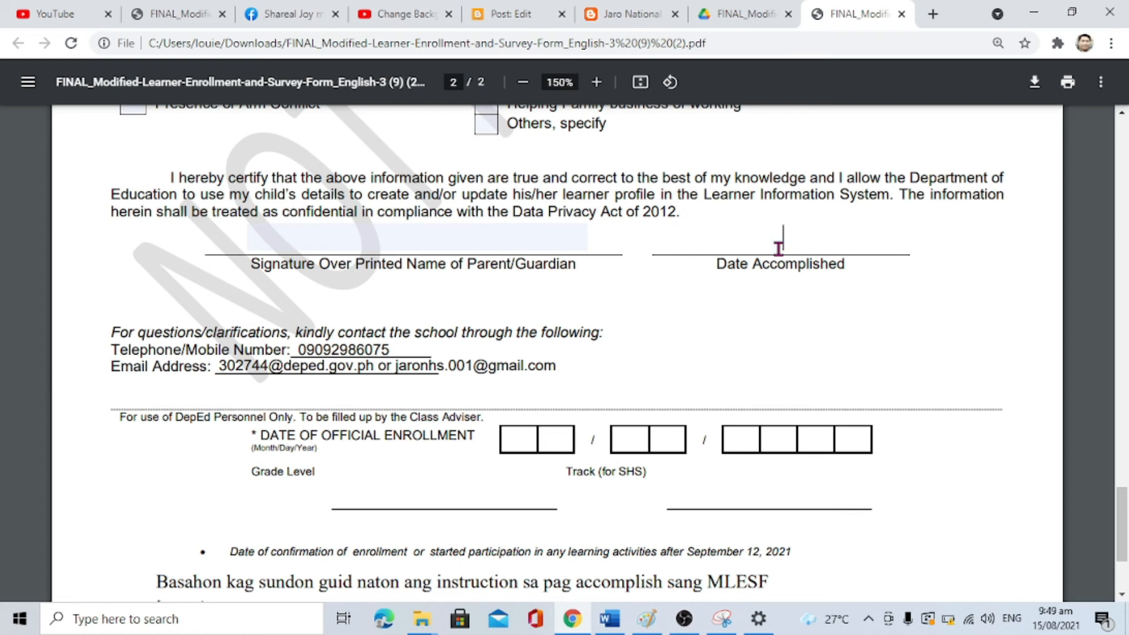
pyautogui.write('08-15')
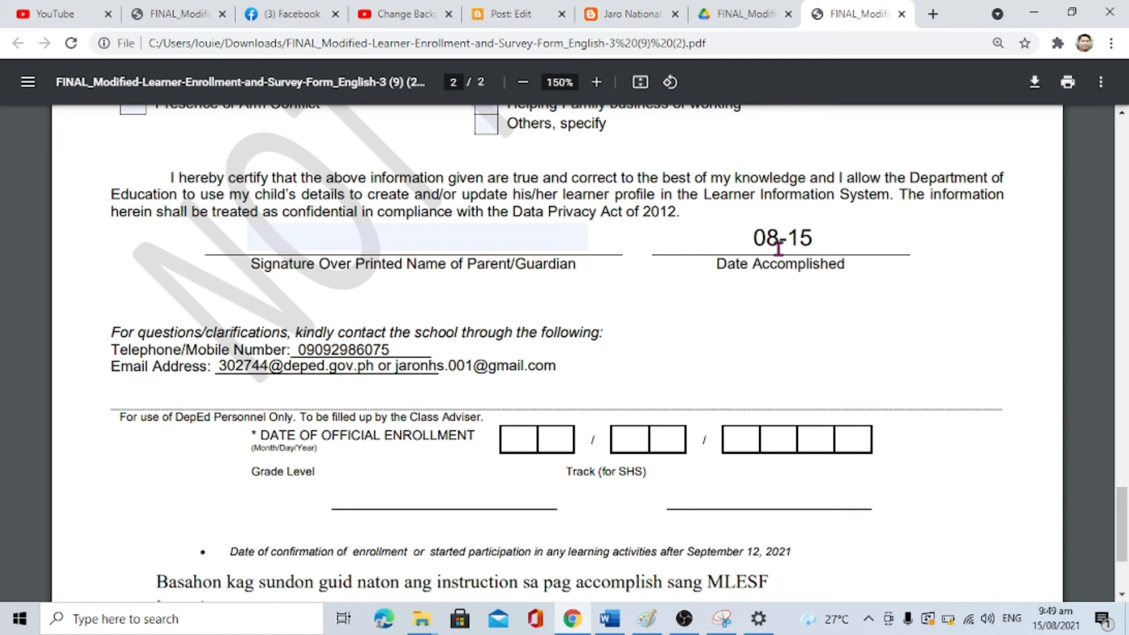
pyautogui.write('-2021')
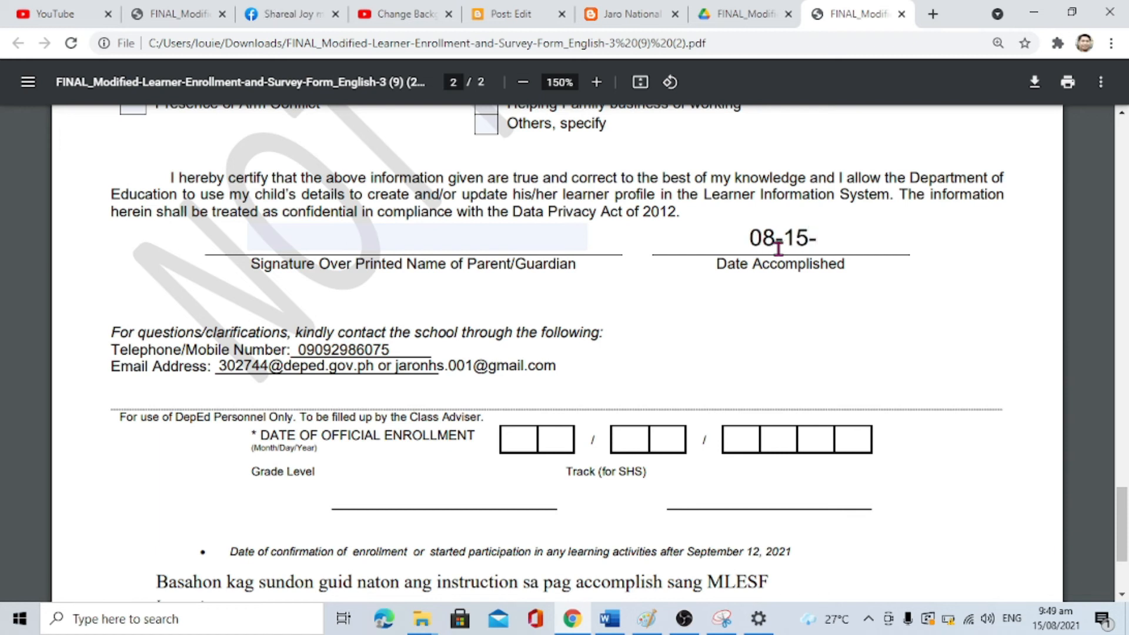
pyautogui.click(368, 241)
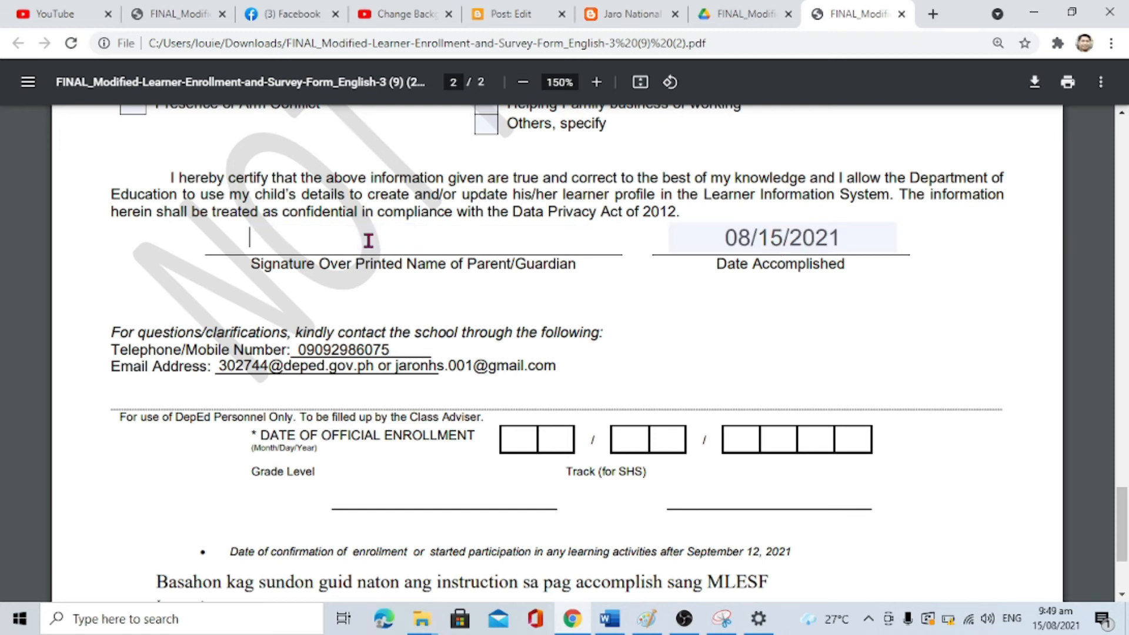
pyautogui.write('DELEON')
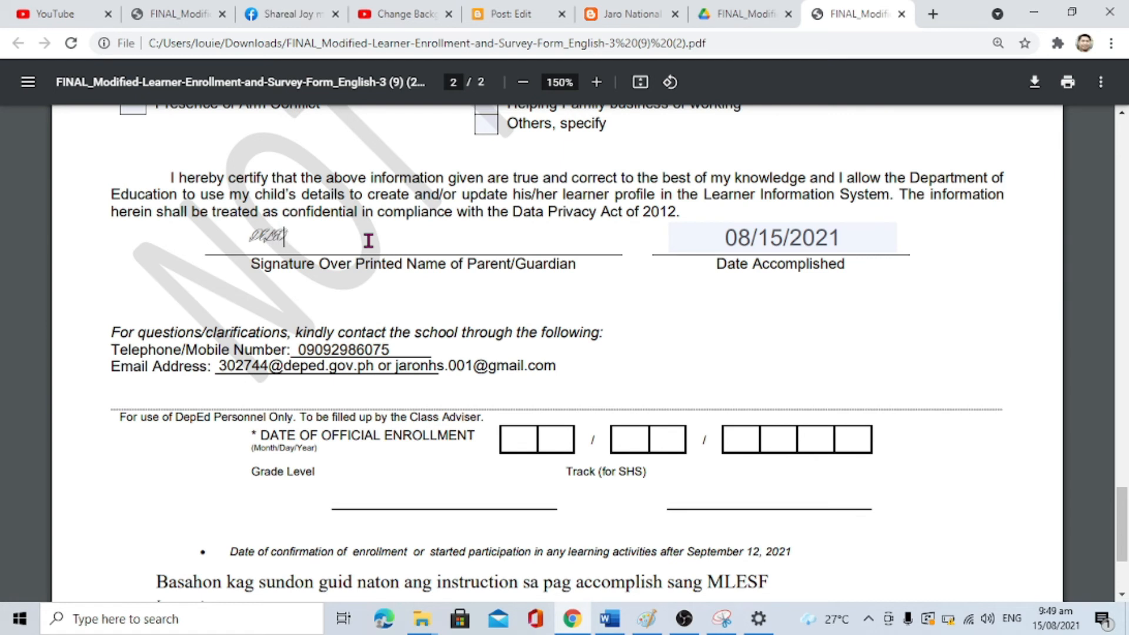
pyautogui.press('BackSpace')
pyautogui.press('BackSpace')
pyautogui.press('BackSpace')
pyautogui.press('BackSpace')
pyautogui.press('BackSpace')
pyautogui.press('BackSpace')
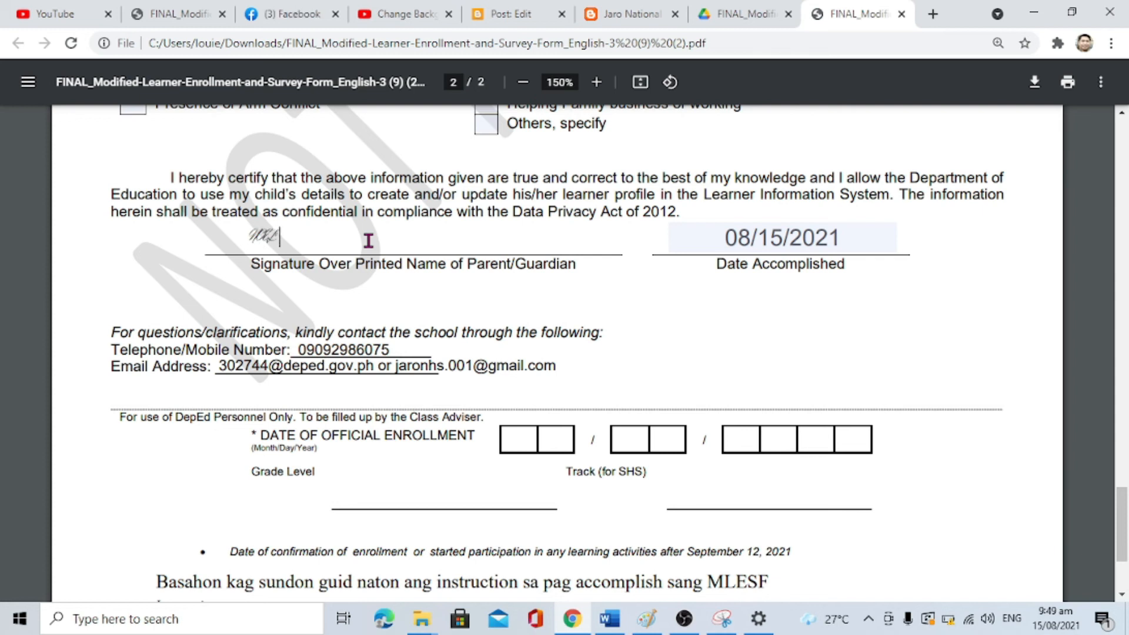
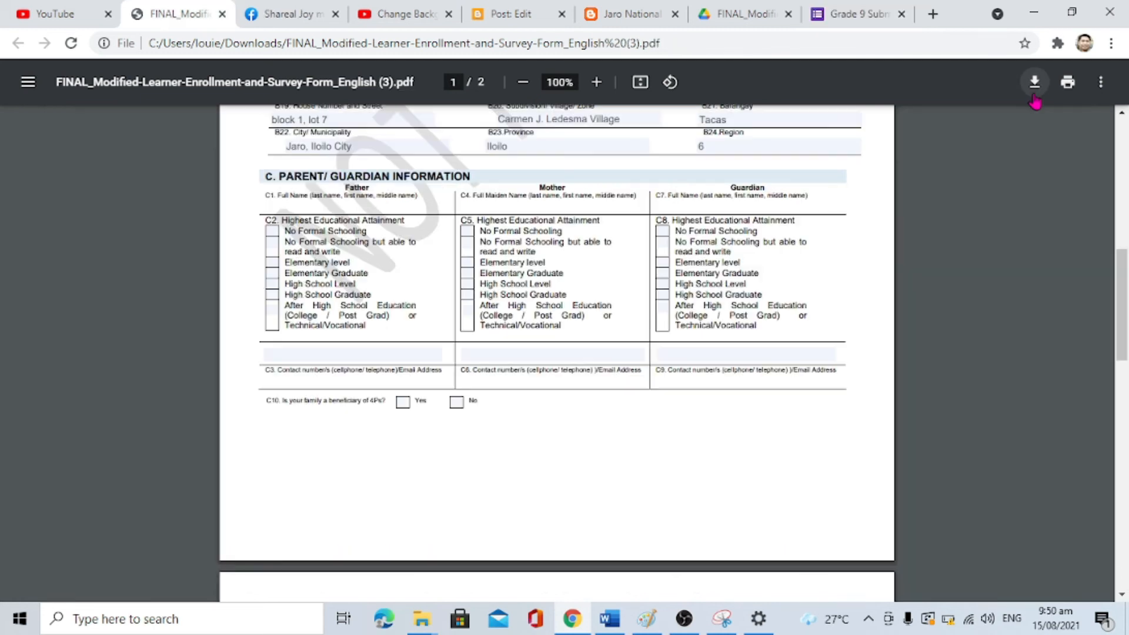
# Step: Download the form with your changes, naming the PDF after the learner
pyautogui.click(1034, 93)
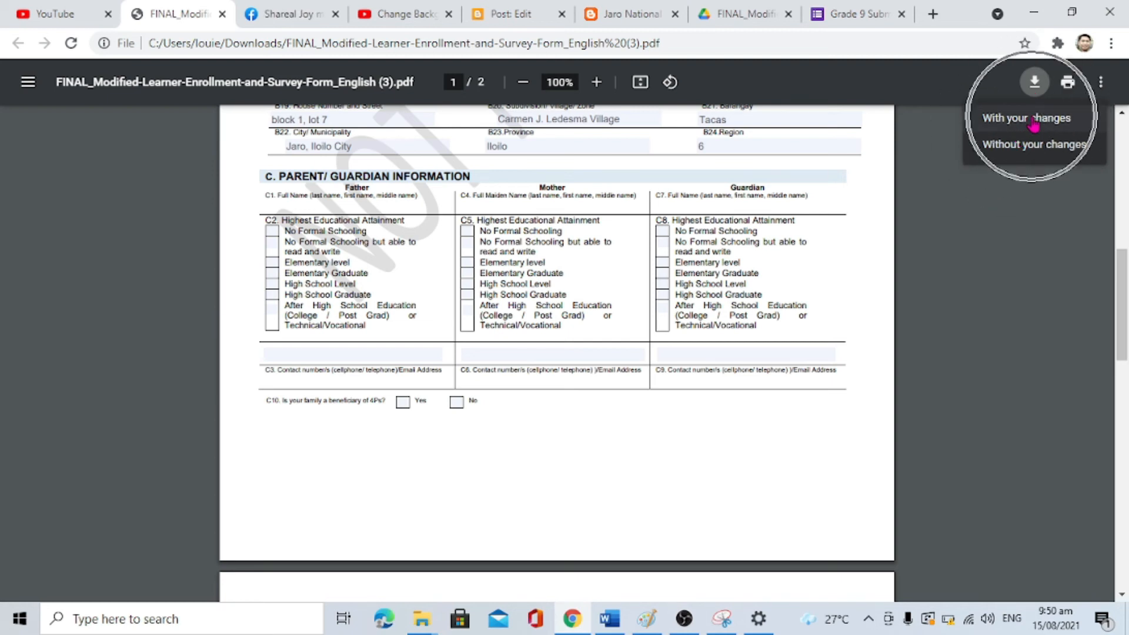
pyautogui.click(1033, 121)
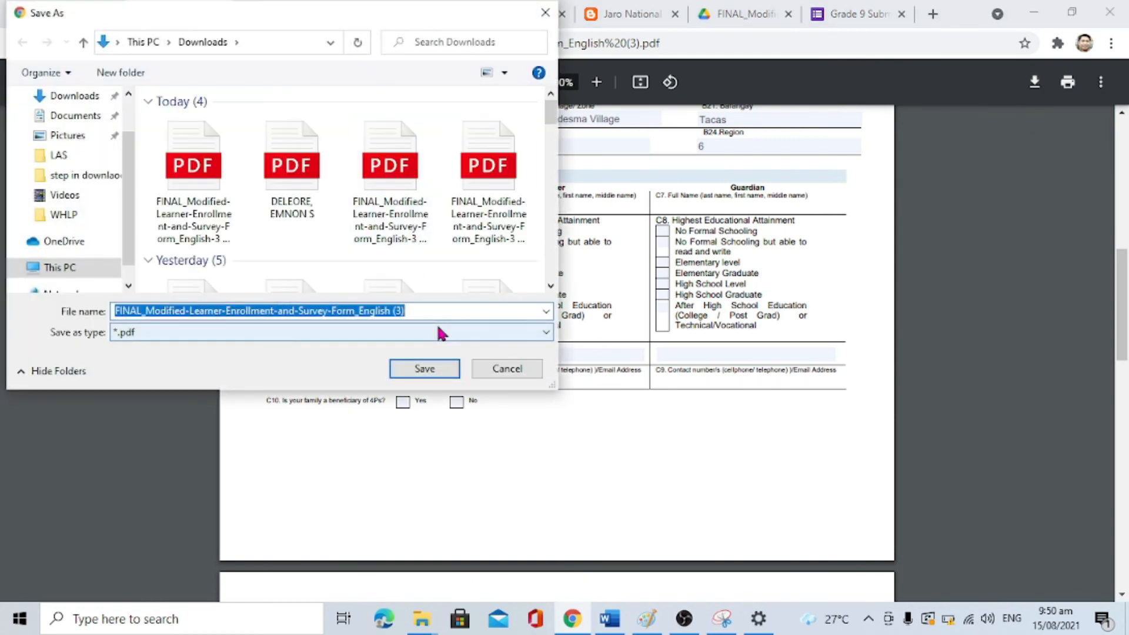
pyautogui.write('DEL')
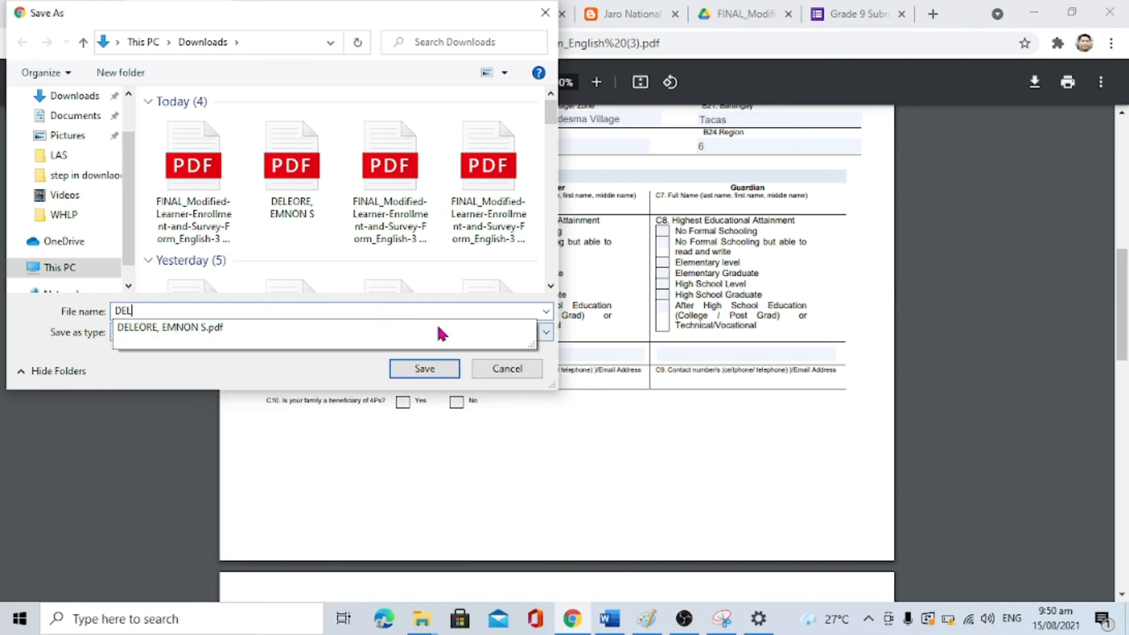
pyautogui.write('EORE, AMANON')
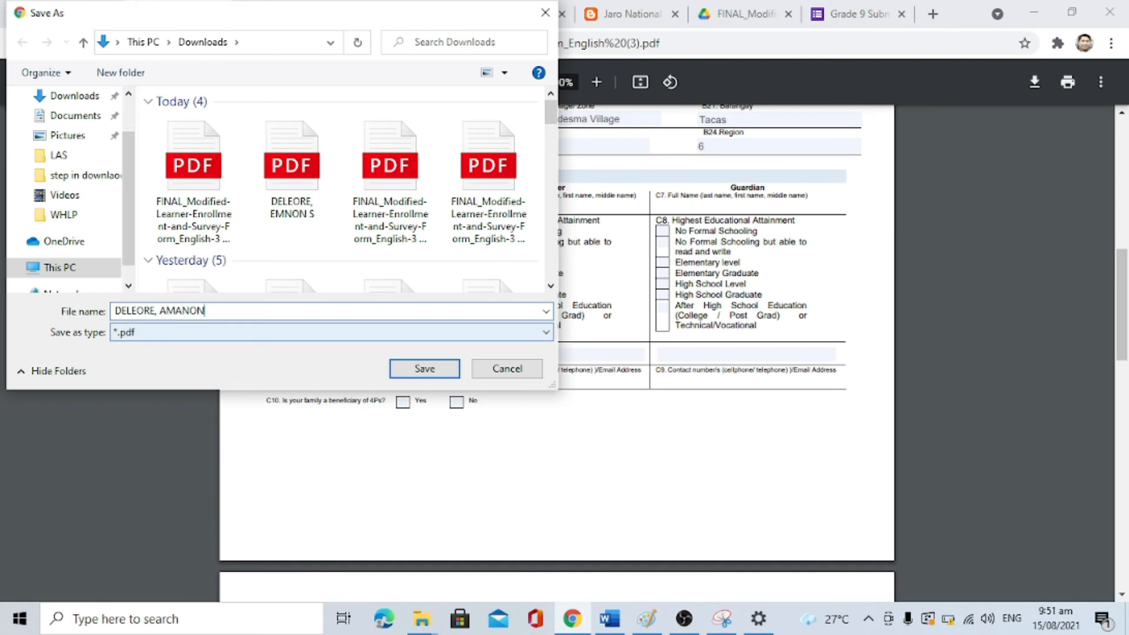
pyautogui.press('BackSpace')
pyautogui.press('BackSpace')
pyautogui.write('EMAN')
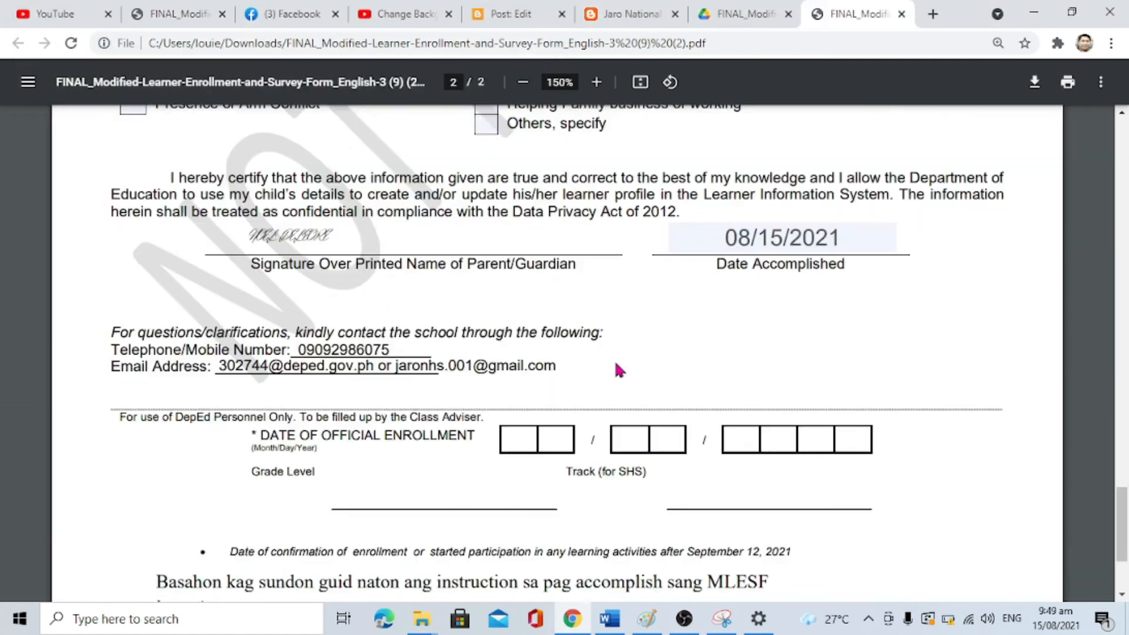
pyautogui.scroll(-3, 617, 370)
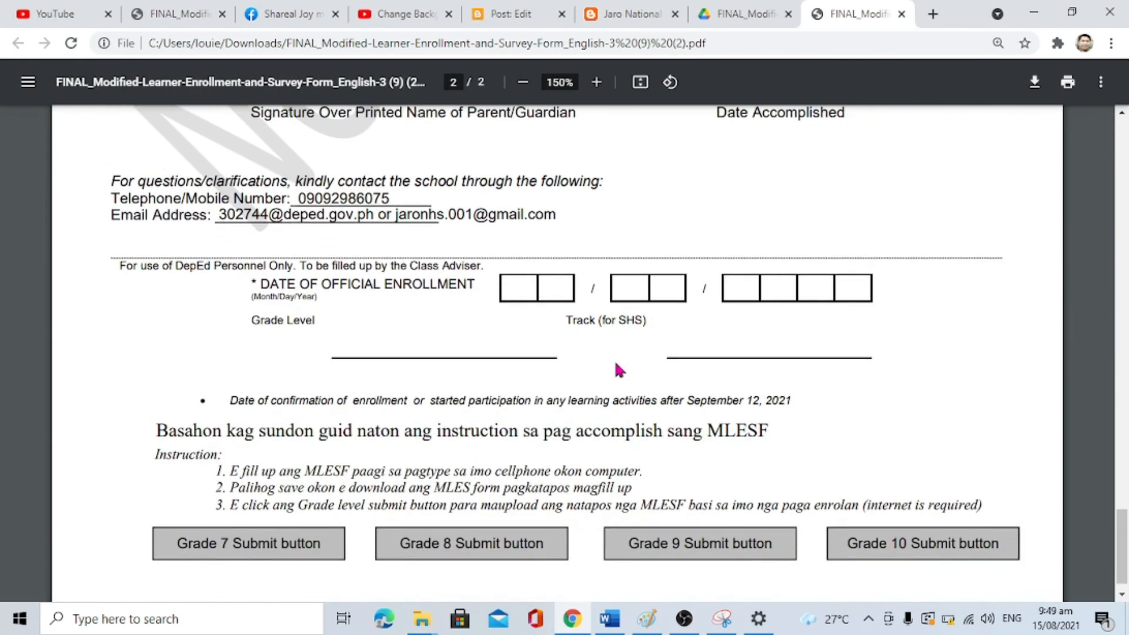
# Step: Scroll to the end of the PDF and follow the Grade 9 Submit link
pyautogui.scroll(-1, 614, 351)
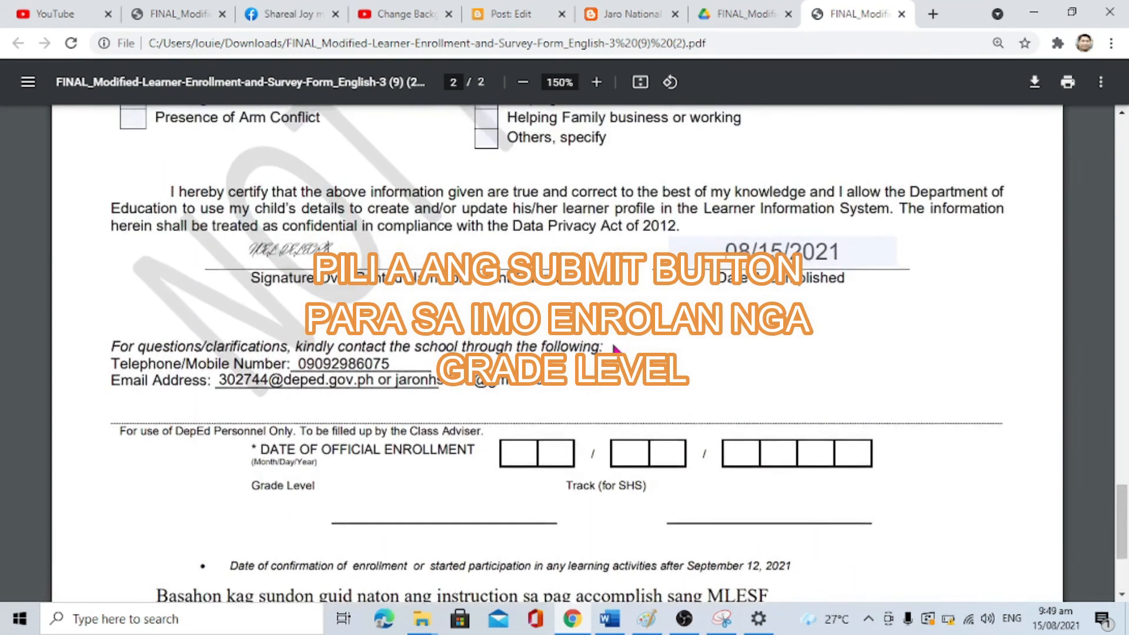
pyautogui.scroll(-2, 613, 350)
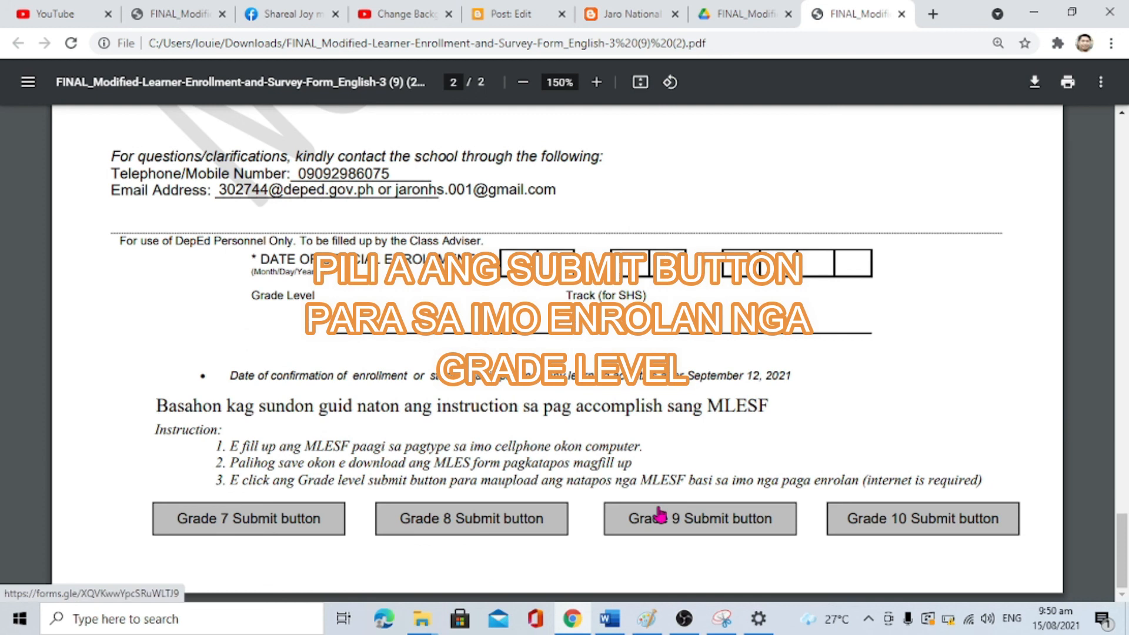
pyautogui.click(717, 526)
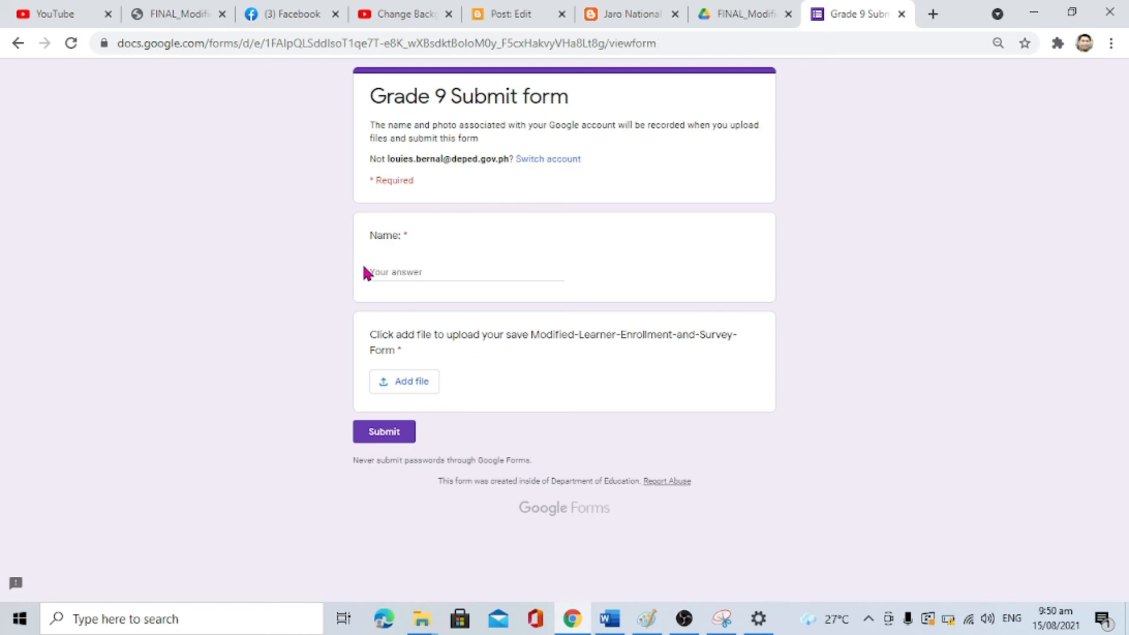
# Step: Enter the learner's name in the Name question, then start adding a file
pyautogui.click(403, 269)
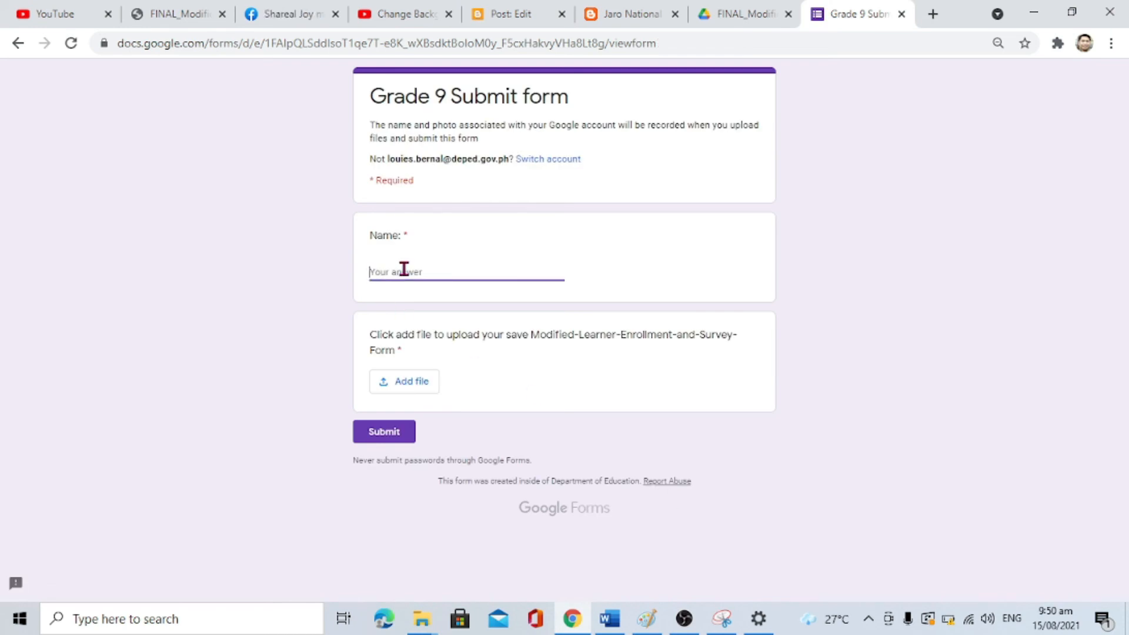
pyautogui.write('EM')
pyautogui.write('ANON DELEORE')
pyautogui.click(392, 381)
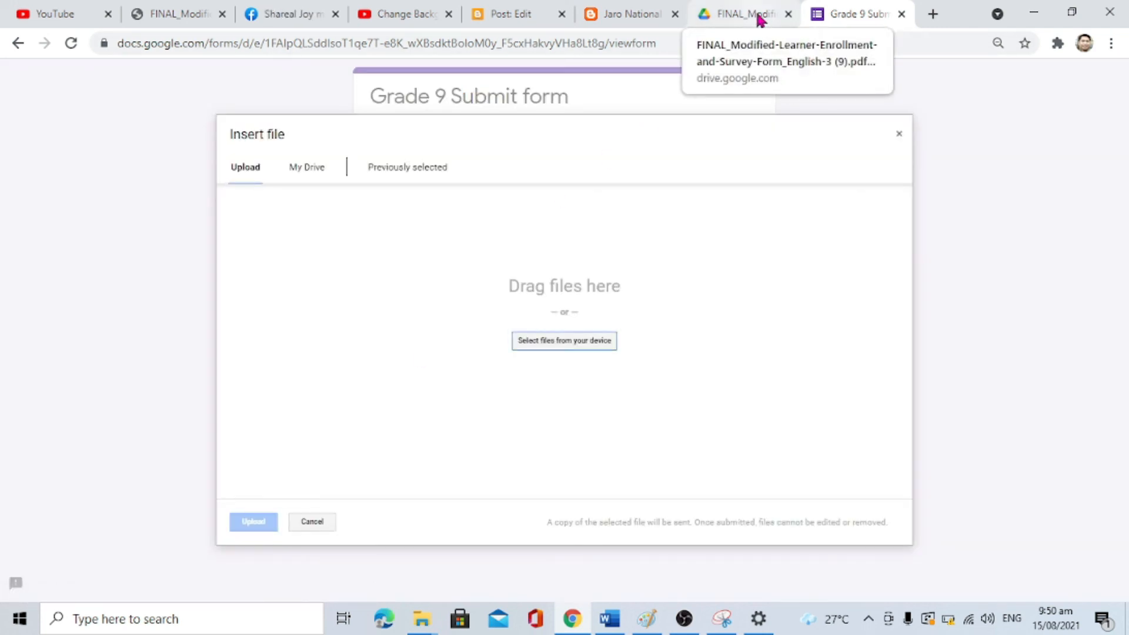
# Step: Upload the learner's saved PDF from the Downloads folder to the file question
pyautogui.click(565, 341)
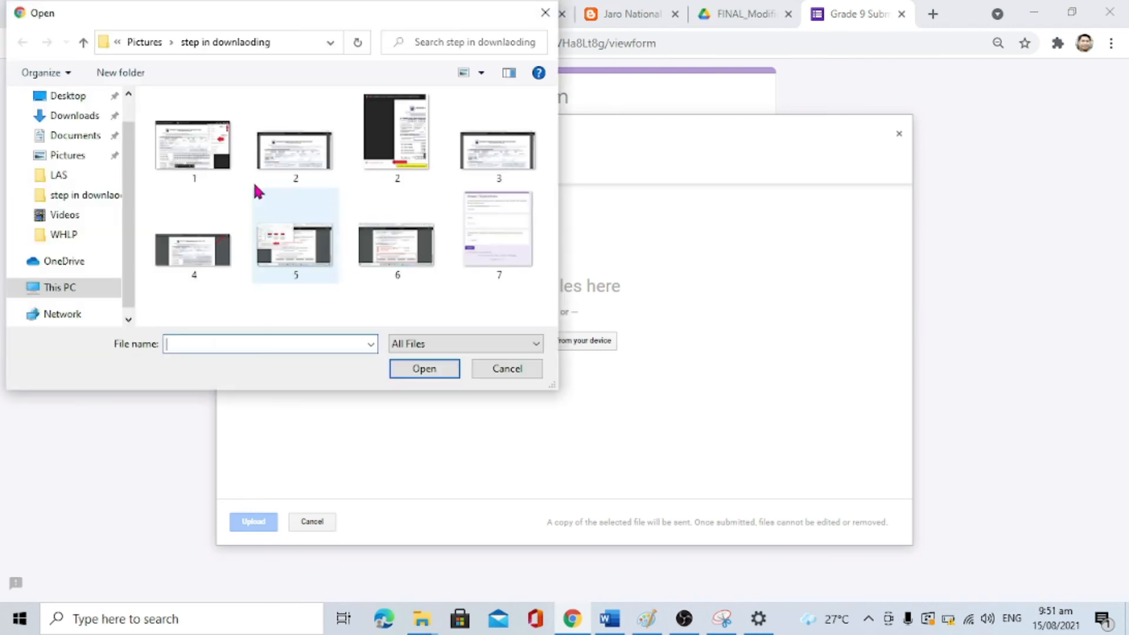
pyautogui.click(84, 123)
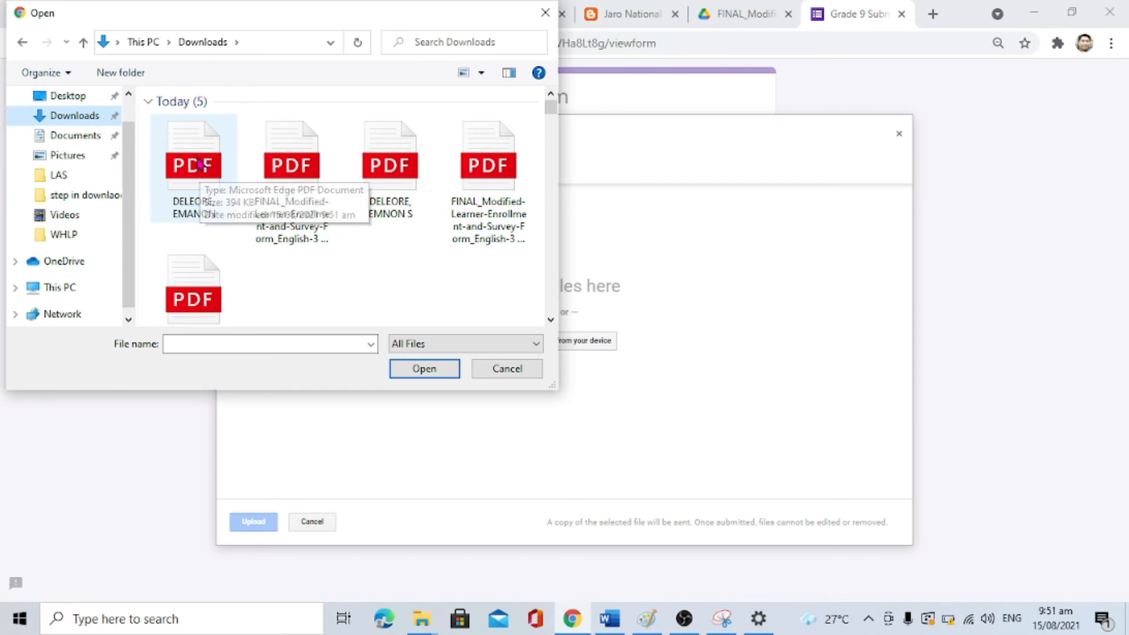
pyautogui.click(200, 165)
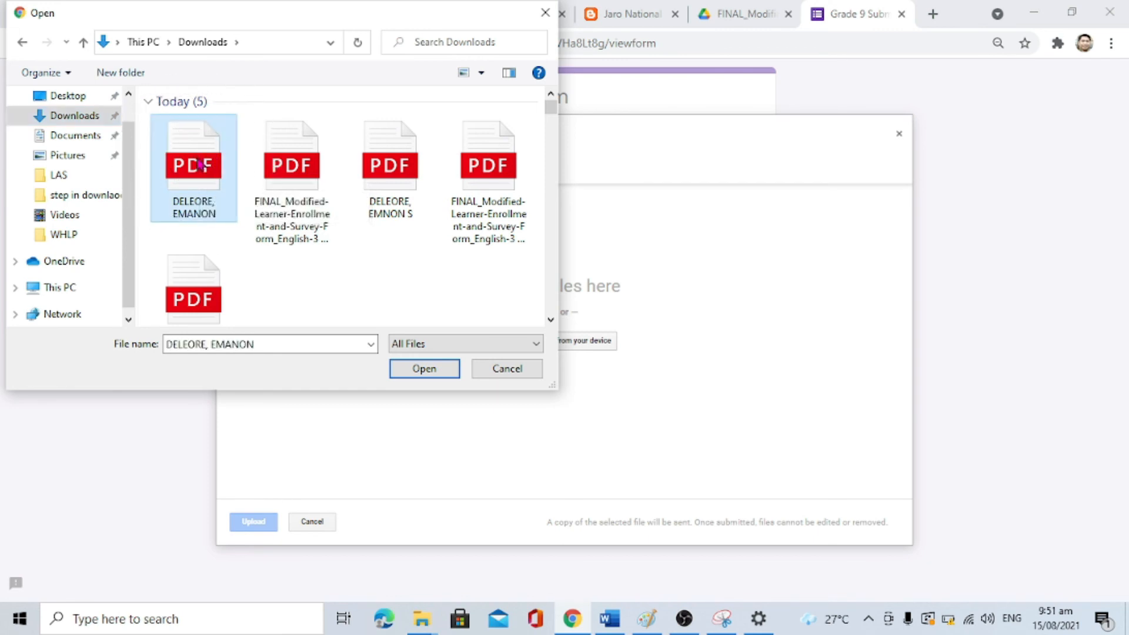
pyautogui.click(426, 369)
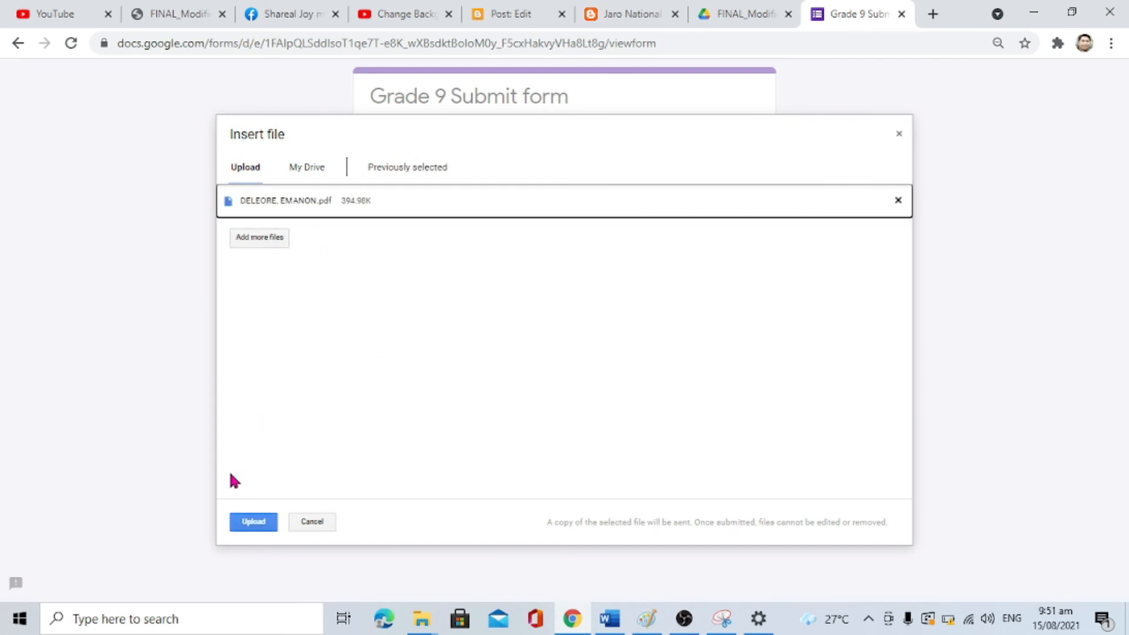
pyautogui.click(252, 523)
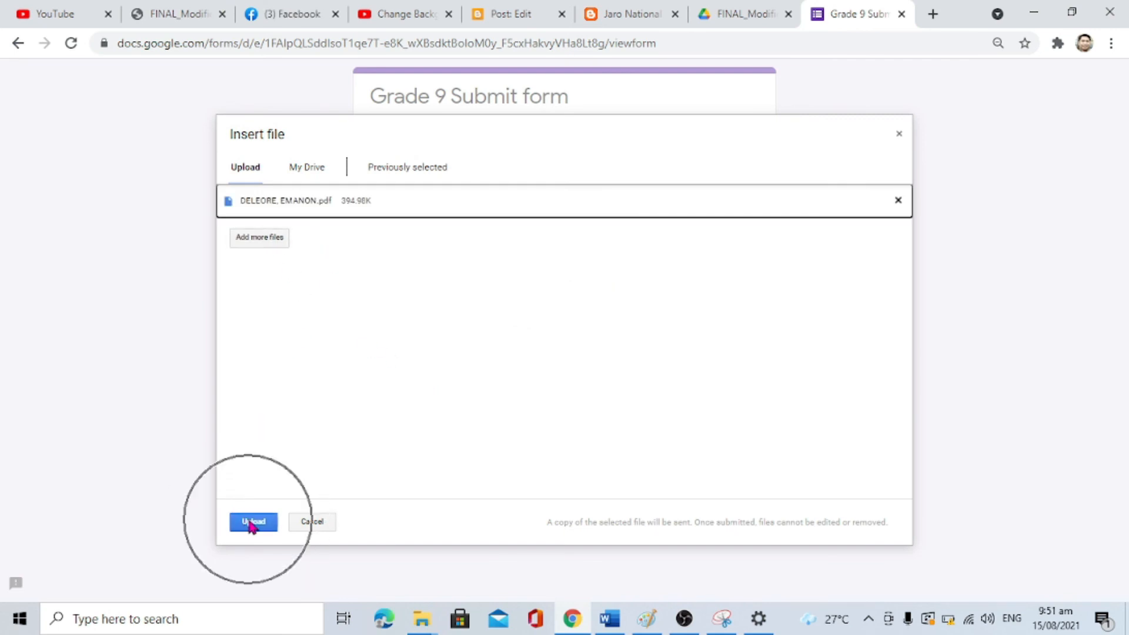
pyautogui.click(252, 523)
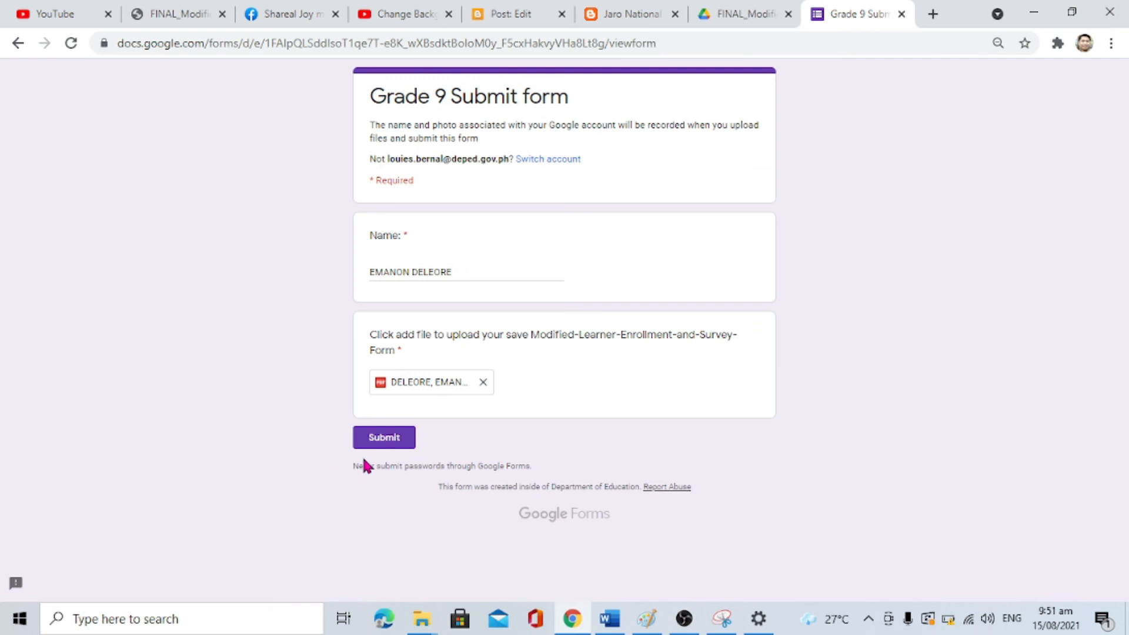
# Step: Submit the Grade 9 form and confirm 'Your response has been recorded' appears
pyautogui.click(388, 442)
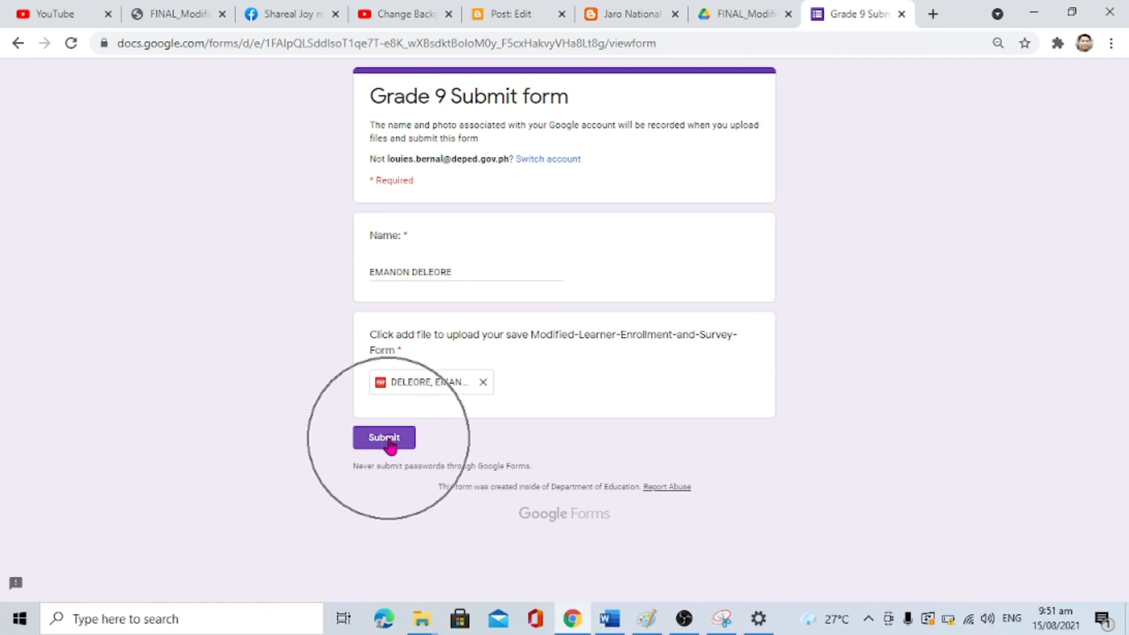
pyautogui.click(388, 442)
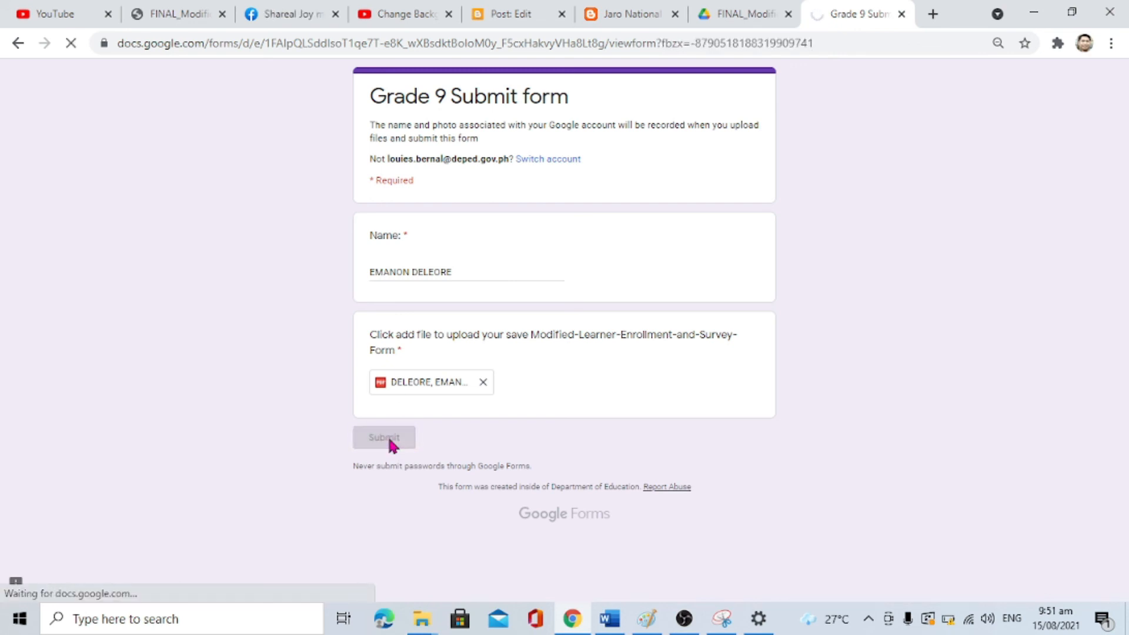
pyautogui.moveTo(687, 628)
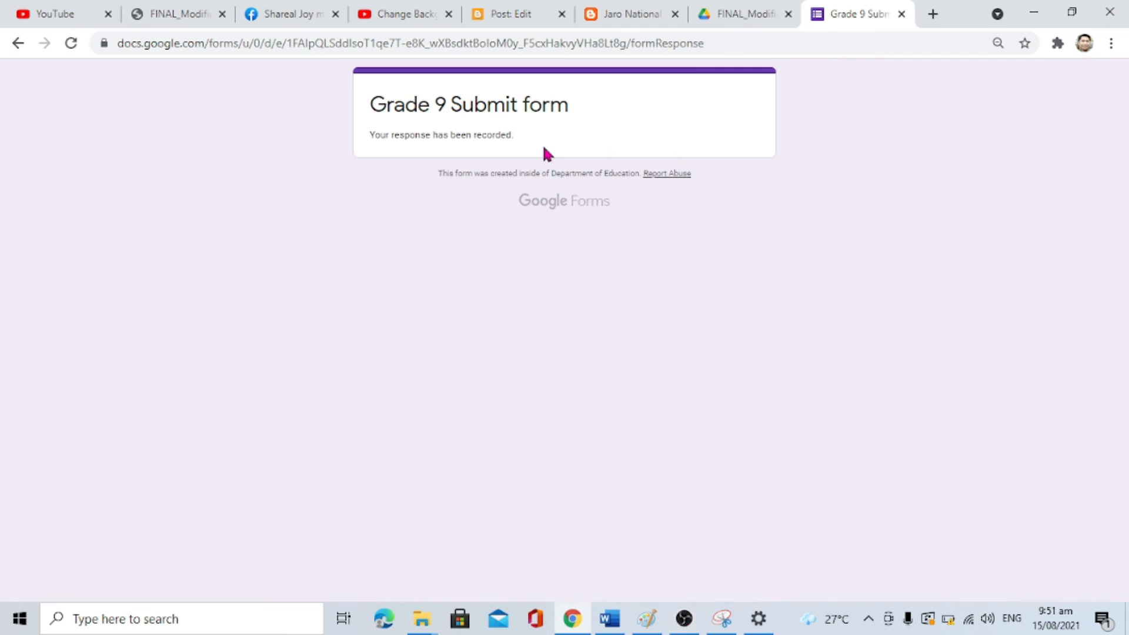
pyautogui.doubleClick(415, 132)
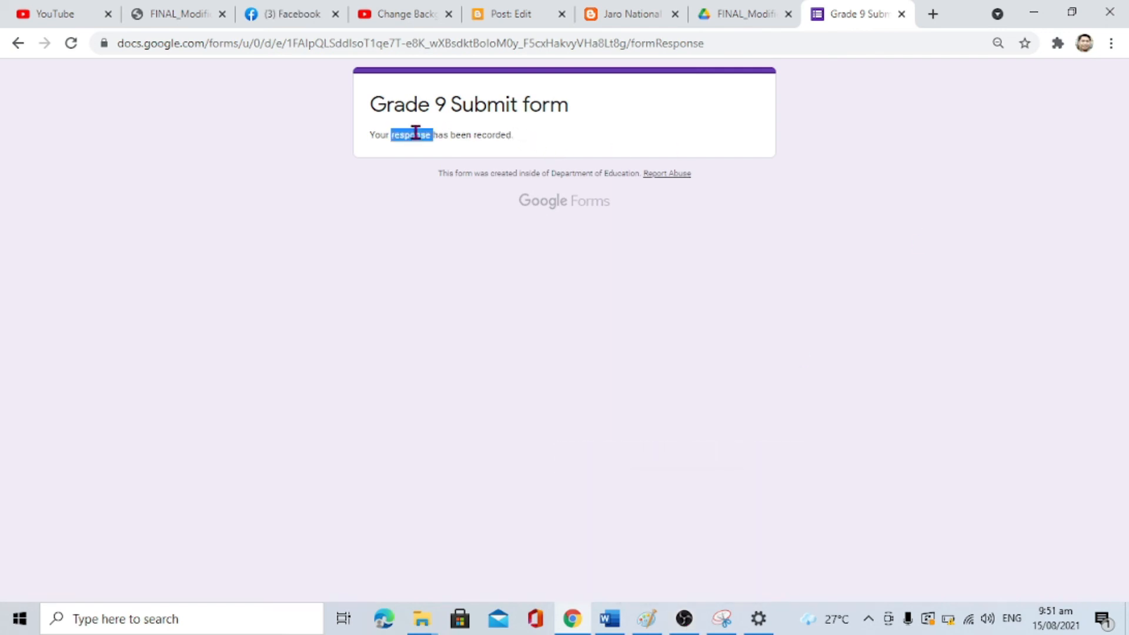